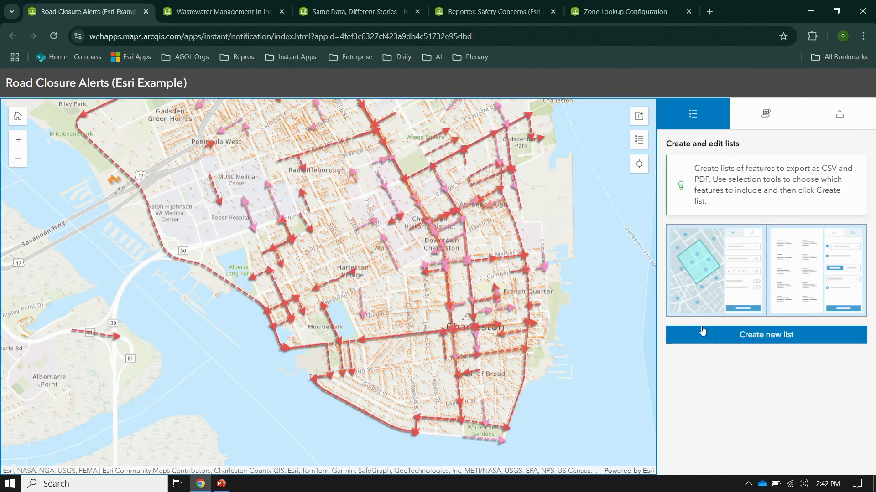
- Start a new City Addresses list from a point near Tradd Street and Lenwood Boulevard, with a search distance enabled
{"action": "left_click", "coordinate": [770, 338]}
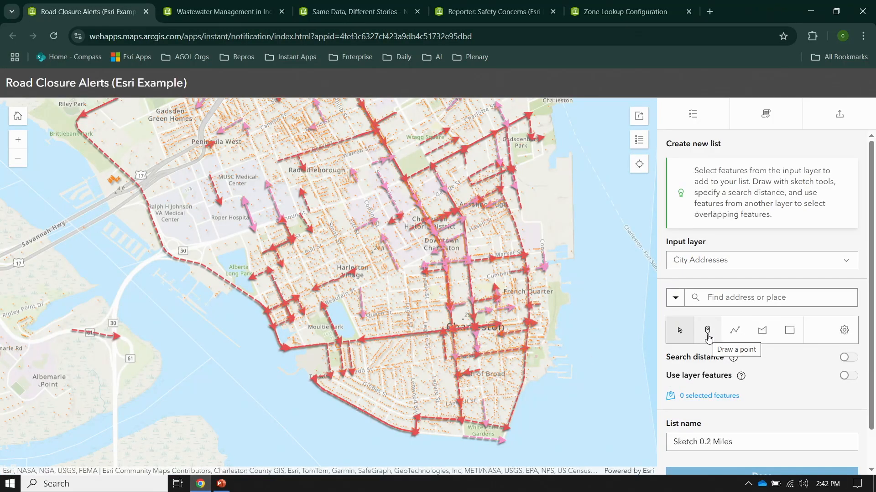
{"action": "left_click", "coordinate": [759, 297]}
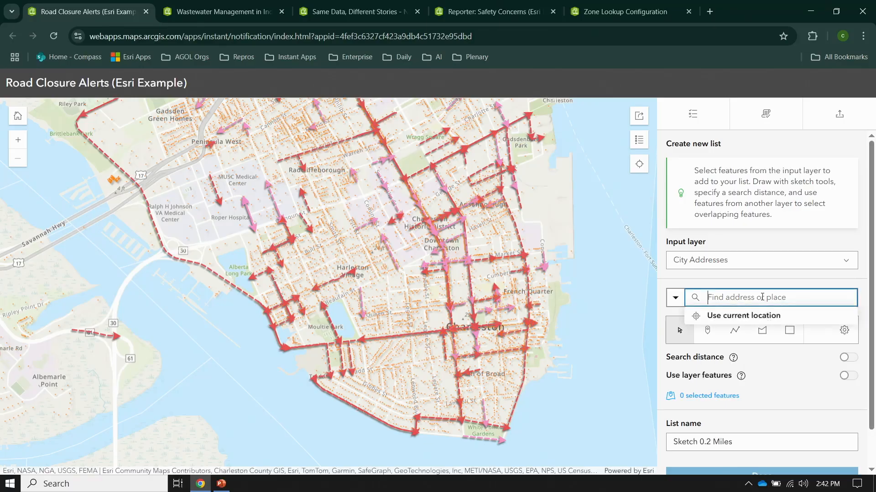
{"action": "left_click", "coordinate": [706, 336]}
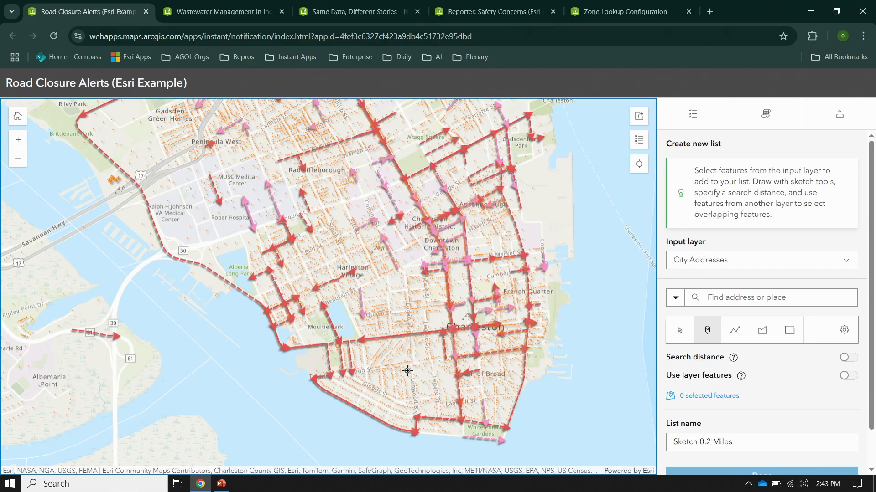
{"action": "left_click", "coordinate": [407, 370]}
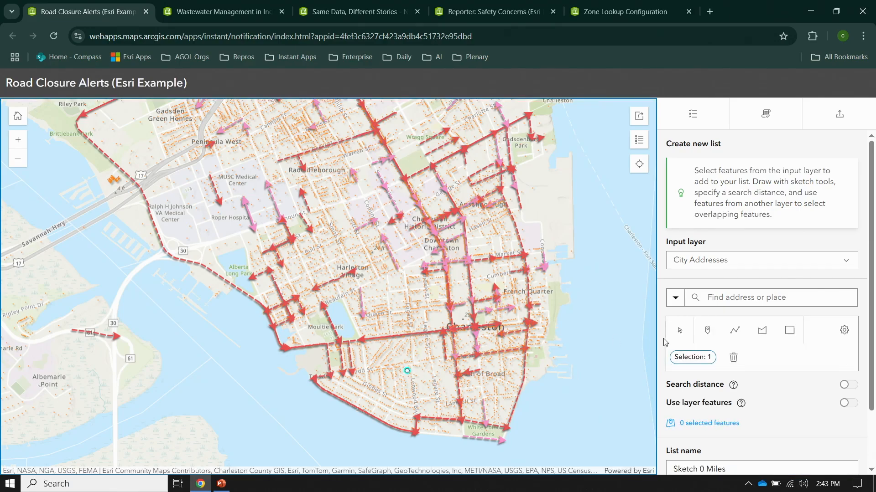
{"action": "scroll", "coordinate": [663, 342], "scroll_direction": "down", "scroll_amount": 1}
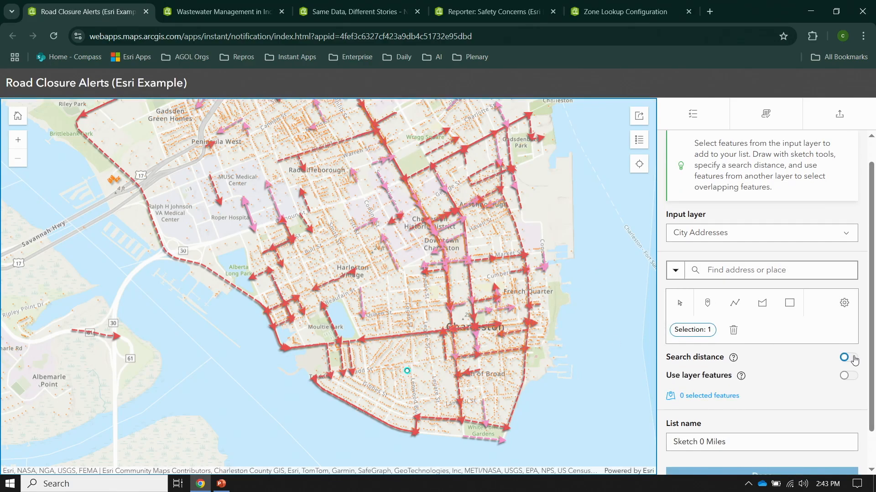
{"action": "left_click", "coordinate": [855, 360]}
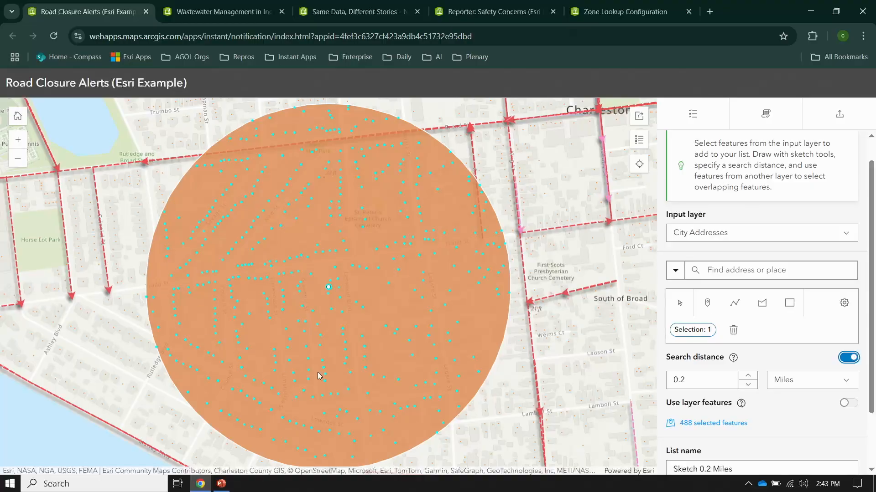
- Set the search distance around the point to 0.5 miles
{"action": "left_click", "coordinate": [688, 377]}
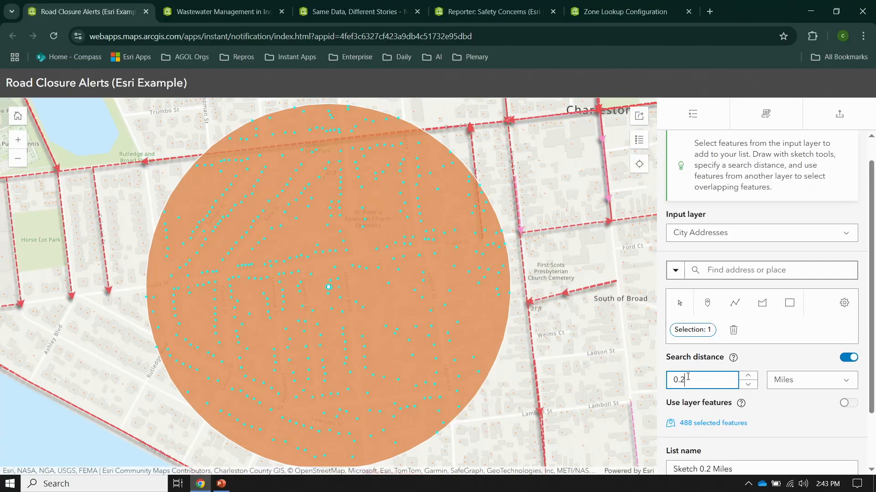
{"action": "left_click_drag", "start_coordinate": [684, 379], "coordinate": [680, 379]}
{"action": "key", "text": "BackSpace"}
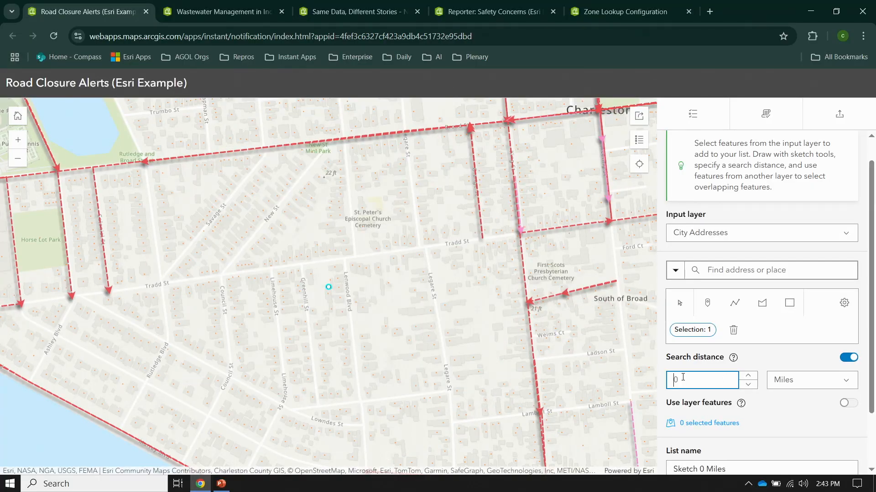
{"action": "type", "text": "0.5"}
{"action": "scroll", "coordinate": [487, 358], "scroll_direction": "down", "scroll_amount": 1}
{"action": "scroll", "coordinate": [486, 358], "scroll_direction": "down", "scroll_amount": 1}
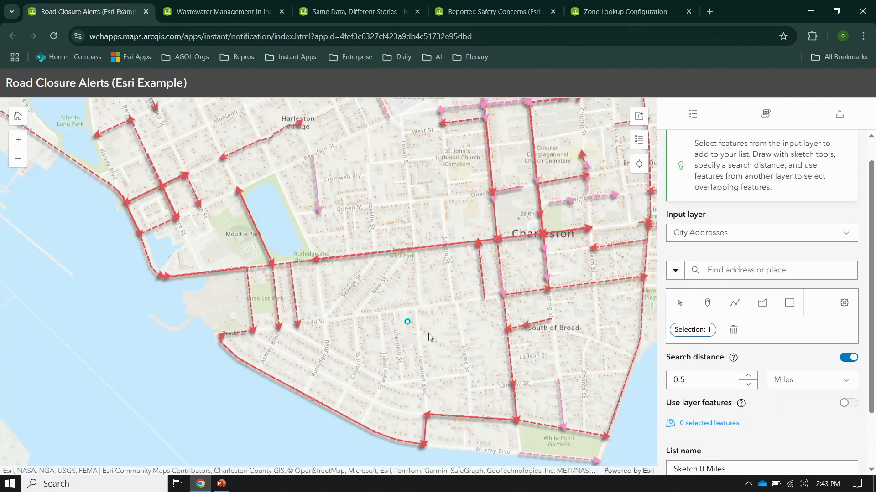
- Change the search distance around the point to 1 kilometer
{"action": "left_click_drag", "start_coordinate": [700, 381], "coordinate": [644, 379]}
{"action": "type", "text": "1"}
{"action": "left_click", "coordinate": [848, 380]}
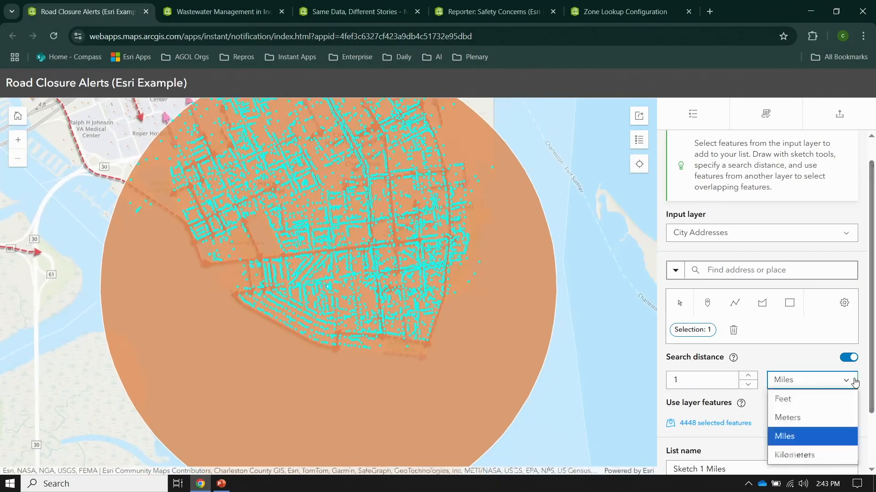
{"action": "left_click", "coordinate": [796, 455]}
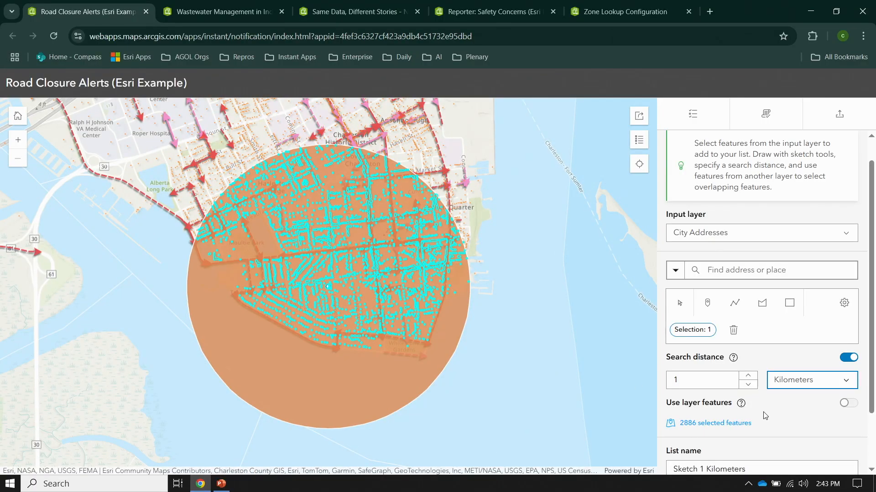
- Name the list "South Road Closure" and leave the new list form without saving it
{"action": "scroll", "coordinate": [724, 321], "scroll_direction": "down", "scroll_amount": 1}
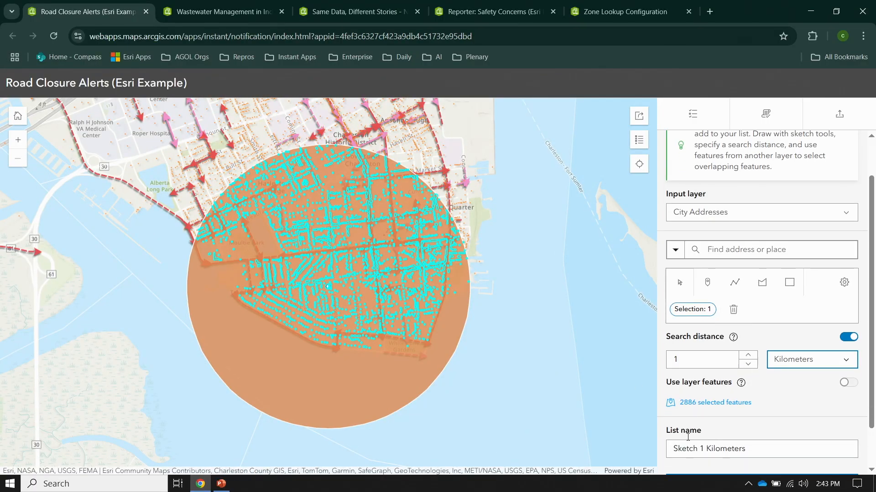
{"action": "left_click_drag", "start_coordinate": [679, 404], "coordinate": [758, 409]}
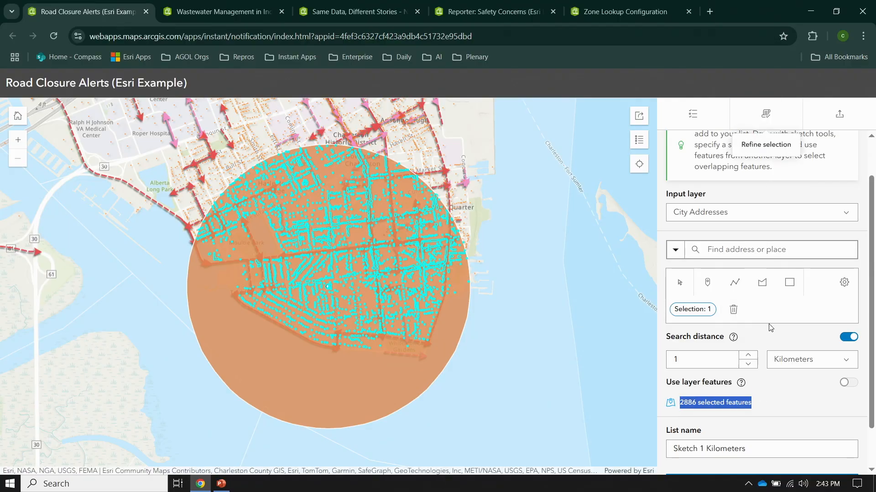
{"action": "scroll", "coordinate": [770, 328], "scroll_direction": "down", "scroll_amount": 1}
{"action": "left_click_drag", "start_coordinate": [764, 404], "coordinate": [653, 410]}
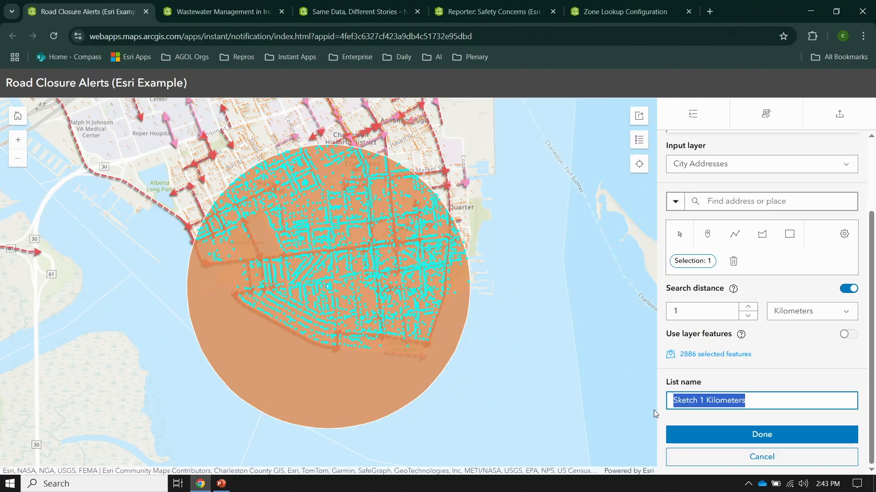
{"action": "type", "text": "South Road Closur"}
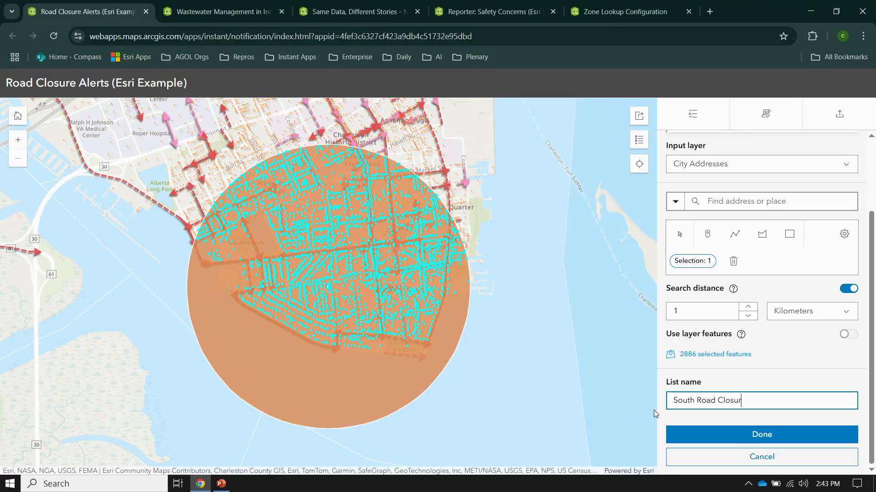
{"action": "type", "text": "e"}
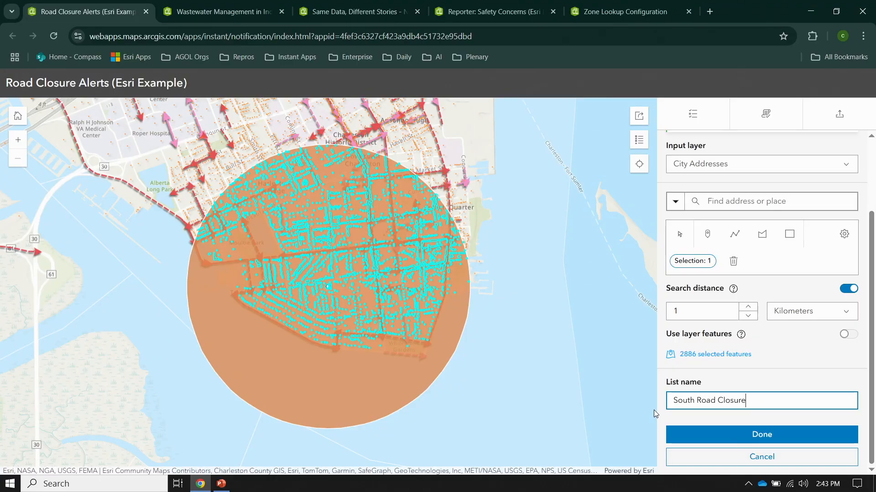
{"action": "left_click", "coordinate": [778, 114]}
{"action": "left_click", "coordinate": [692, 113]}
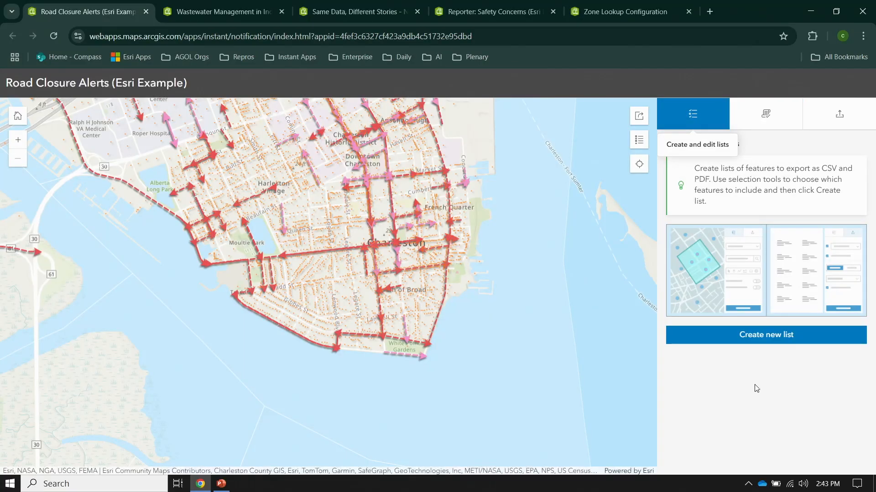
- Create a new City Addresses list from a point near the peninsula's southern end and enable its search distance
{"action": "left_click", "coordinate": [750, 335]}
{"action": "left_click", "coordinate": [707, 330]}
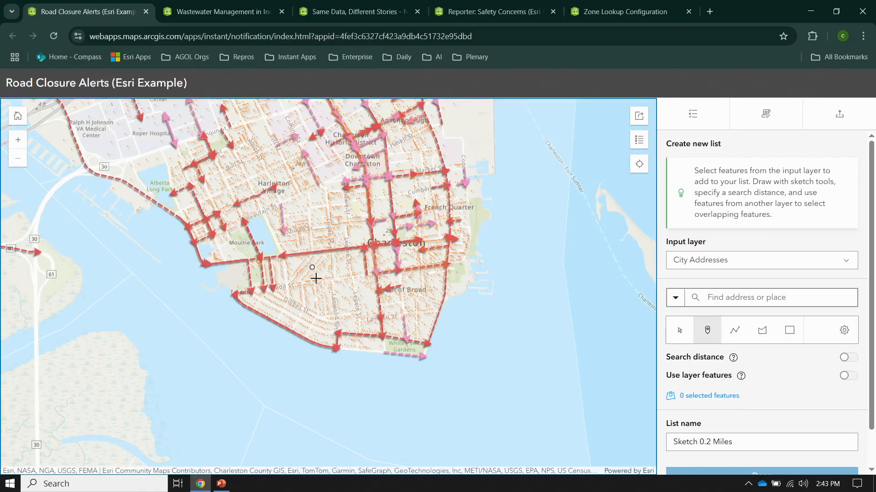
{"action": "left_click", "coordinate": [330, 289]}
{"action": "scroll", "coordinate": [767, 405], "scroll_direction": "down", "scroll_amount": 2}
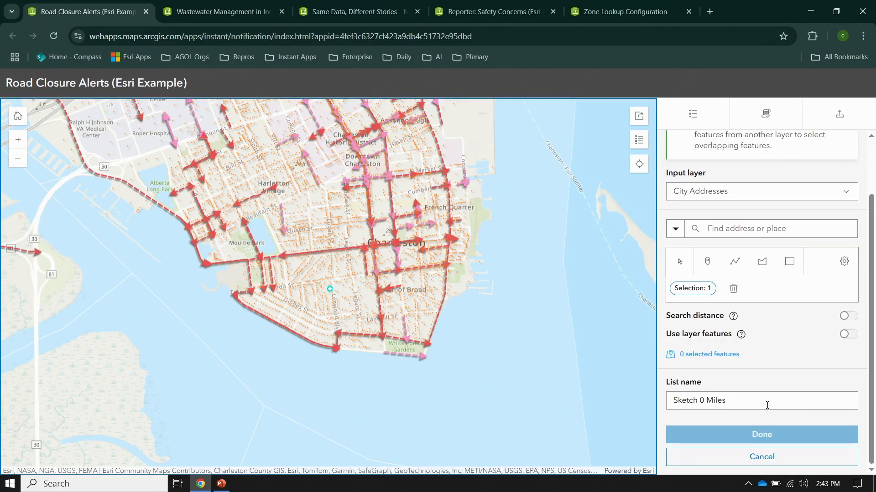
{"action": "left_click", "coordinate": [848, 316]}
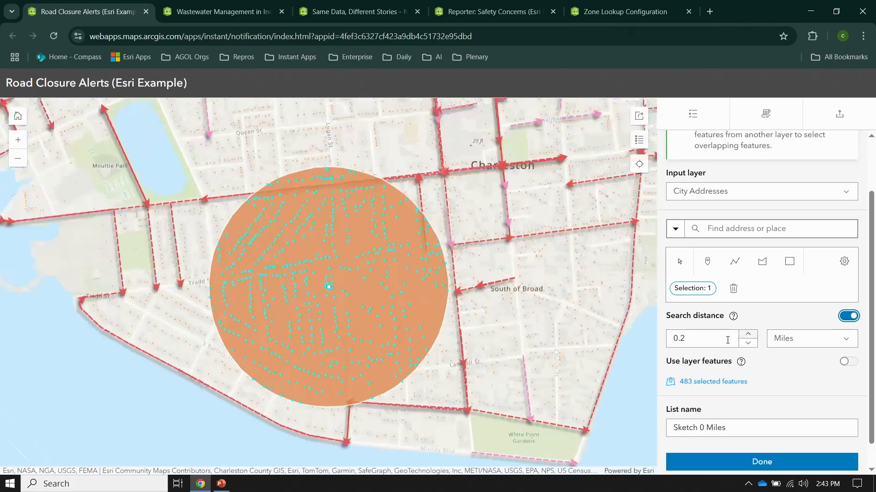
- Set the search distance to 1 kilometer and save the list under its default name
{"action": "double_click", "coordinate": [727, 339]}
{"action": "type", "text": "1"}
{"action": "left_click", "coordinate": [846, 344]}
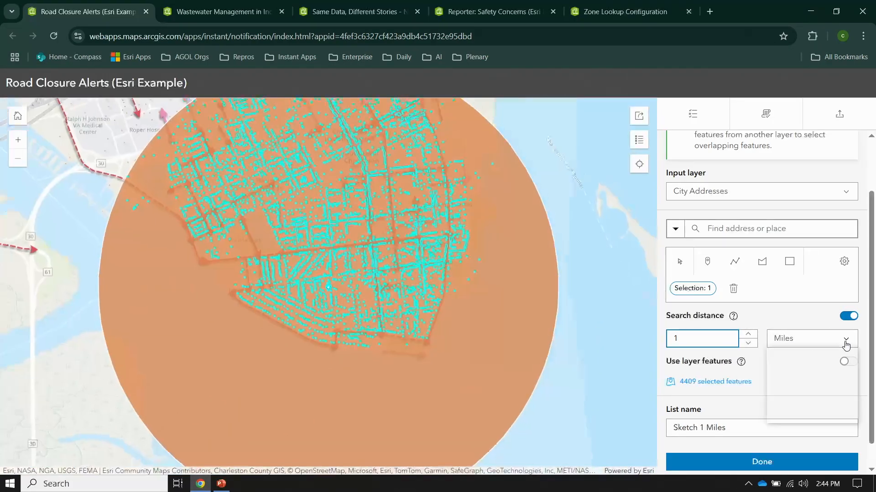
{"action": "left_click", "coordinate": [801, 417]}
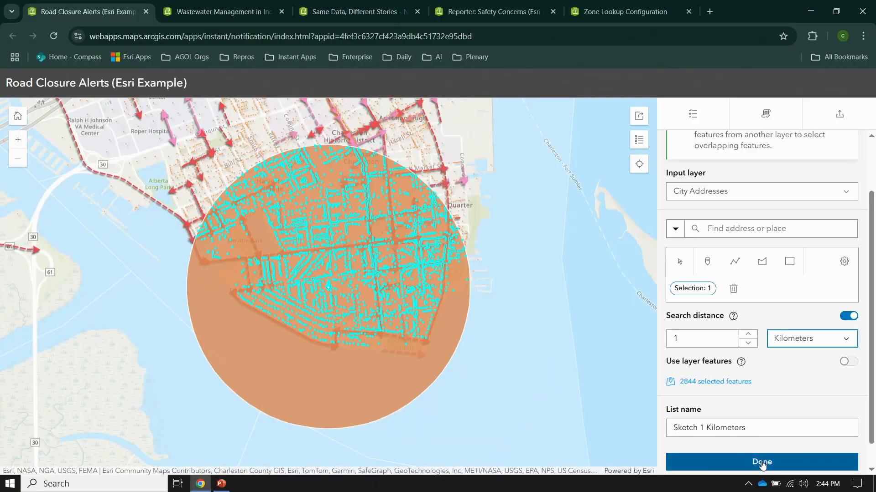
{"action": "left_click", "coordinate": [762, 463]}
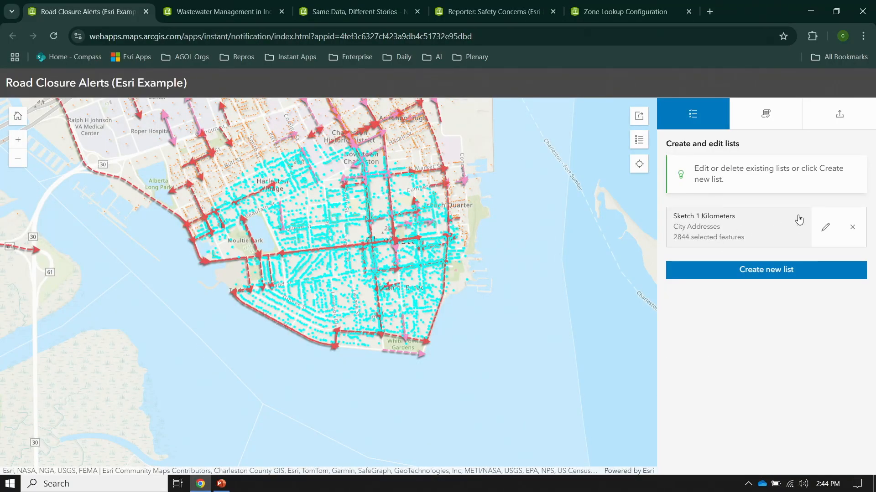
- Refine the list by removing the addresses inside a rectangle drawn across the northern part of the selection
{"action": "left_click", "coordinate": [773, 121]}
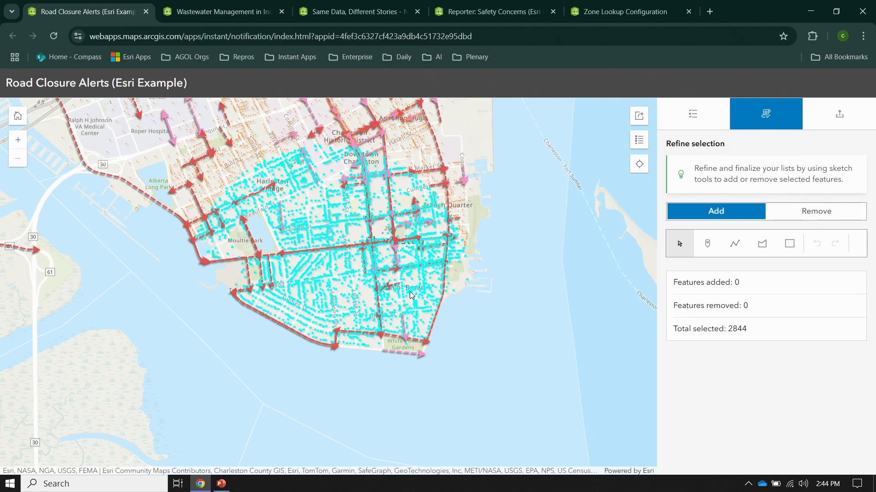
{"action": "left_click", "coordinate": [789, 243]}
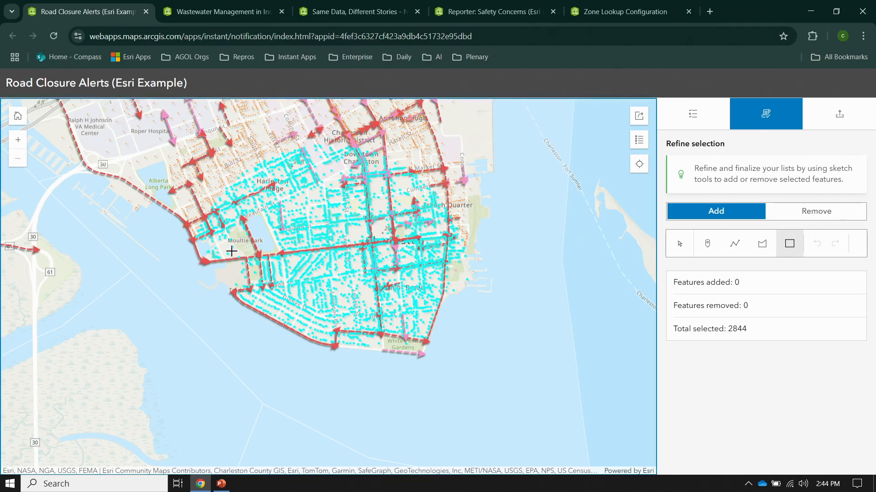
{"action": "left_click", "coordinate": [807, 211]}
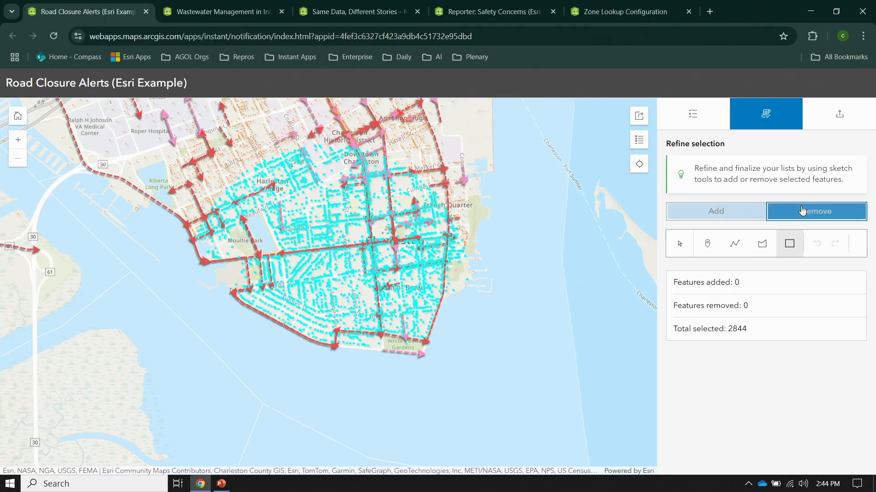
{"action": "mouse_move", "coordinate": [168, 148]}
{"action": "left_mouse_down"}
{"action": "mouse_move", "coordinate": [202, 267]}
{"action": "mouse_move", "coordinate": [440, 236]}
{"action": "mouse_move", "coordinate": [479, 243]}
{"action": "mouse_move", "coordinate": [480, 235]}
{"action": "left_mouse_up"}
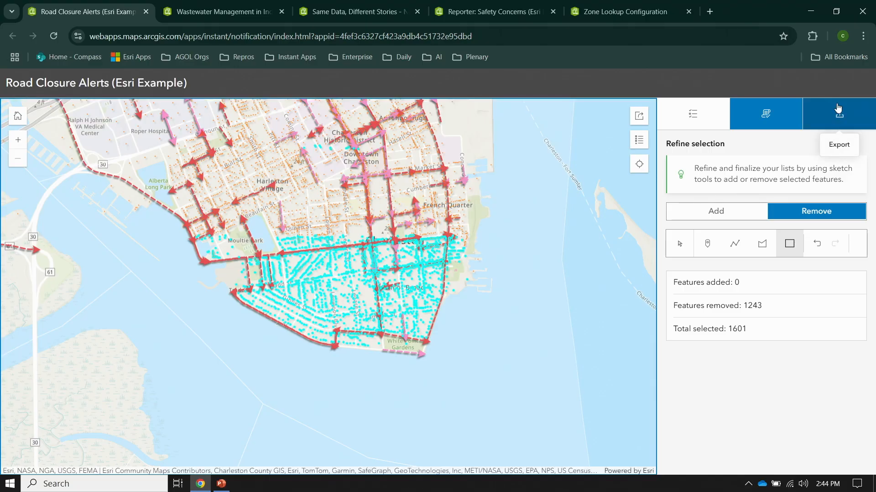
- Export the list with duplicates removed as a PDF in the "20 per page | 4 x 1" format
{"action": "left_click", "coordinate": [838, 108]}
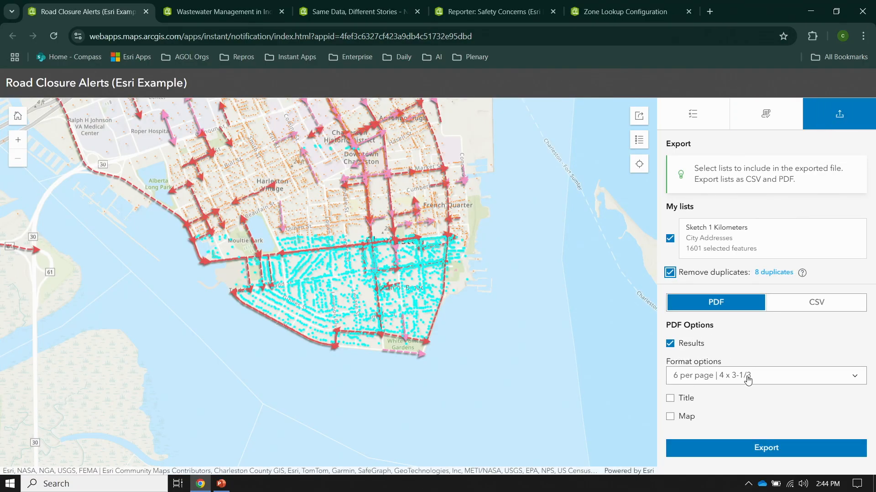
{"action": "left_click", "coordinate": [782, 377]}
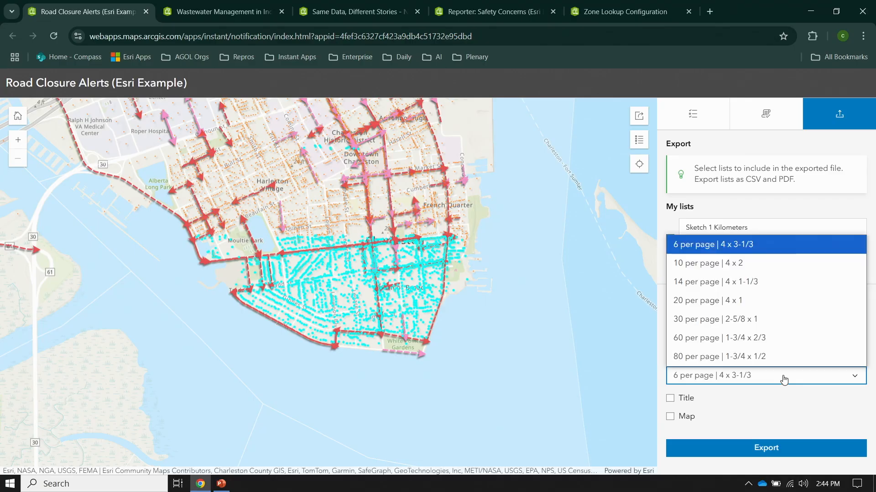
{"action": "left_click", "coordinate": [762, 301]}
{"action": "left_click", "coordinate": [782, 453]}
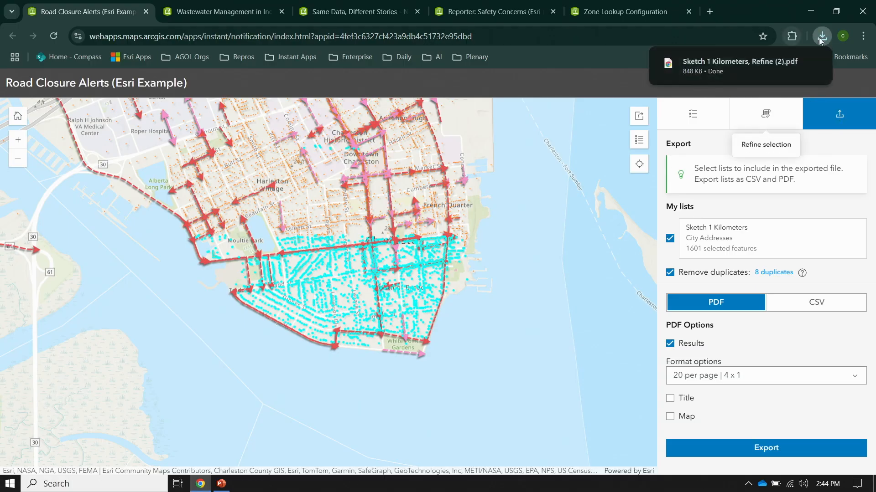
- Open the exported PDF, look through its address labels, and return to the Road Closure Alerts app
{"action": "left_click", "coordinate": [741, 66]}
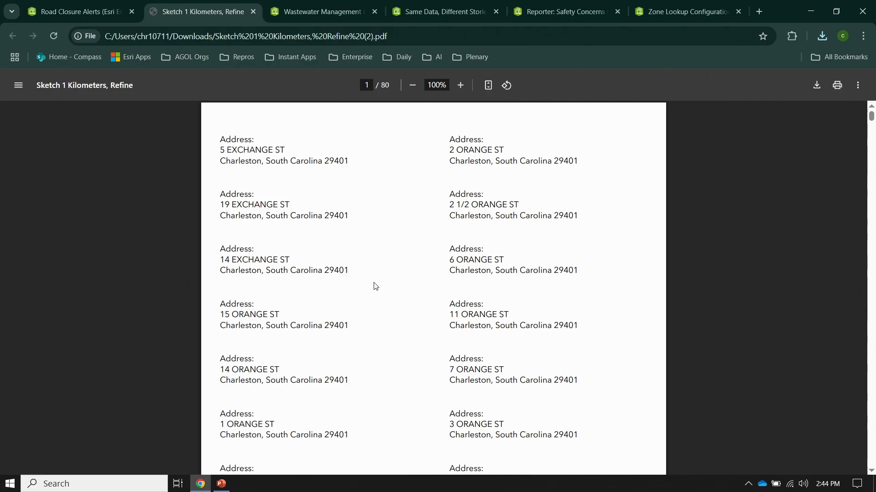
{"action": "scroll", "coordinate": [375, 287], "scroll_direction": "down", "scroll_amount": 6}
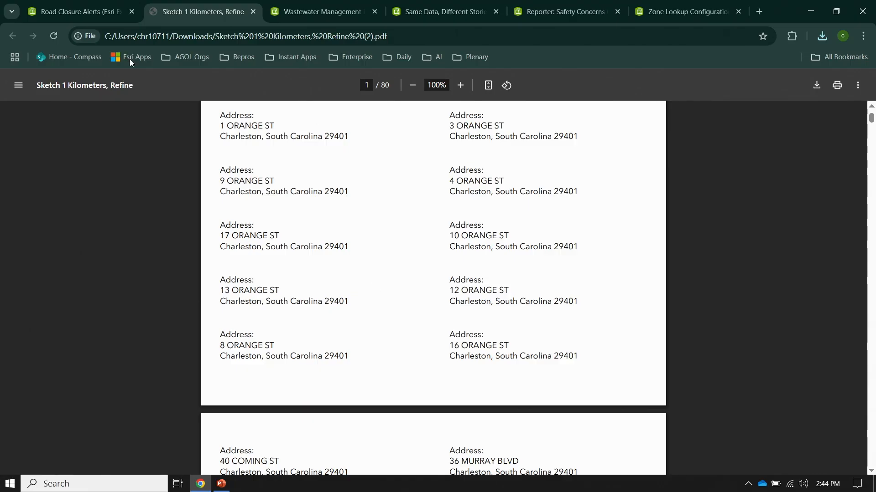
{"action": "left_click", "coordinate": [78, 11]}
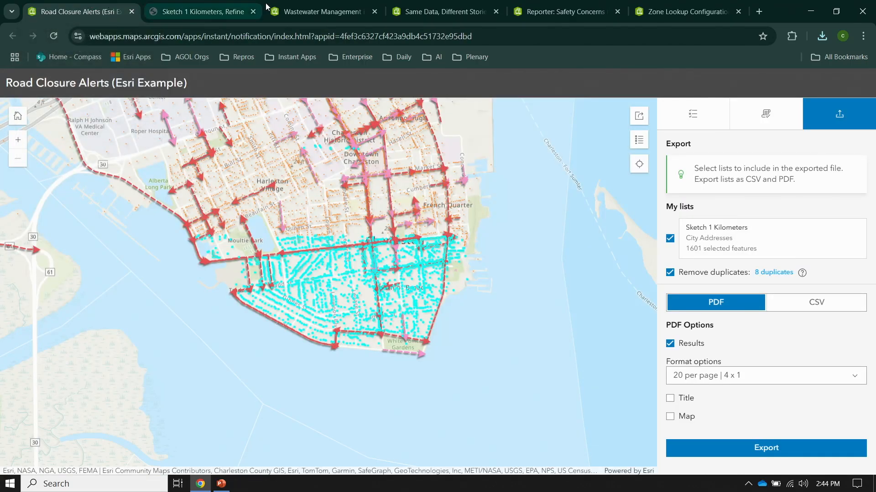
- Switch to the Wastewater Management portfolio app and dismiss its welcome message
{"action": "left_click", "coordinate": [294, 16]}
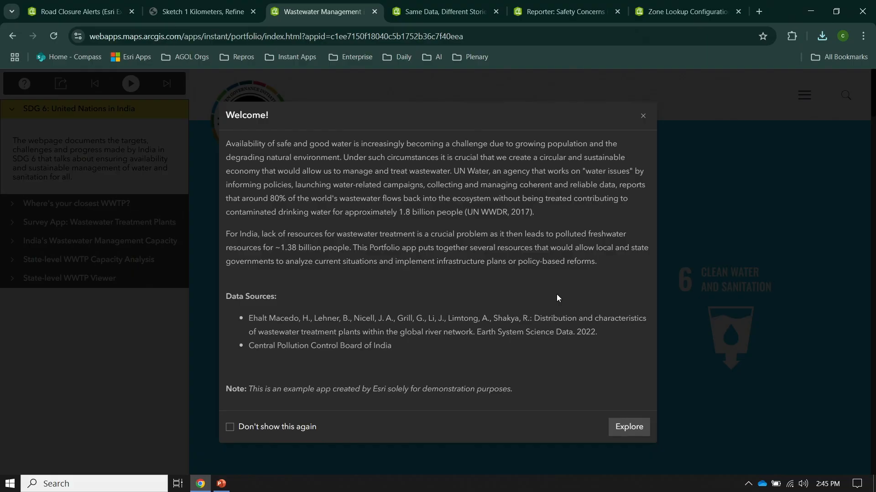
{"action": "left_click", "coordinate": [643, 115]}
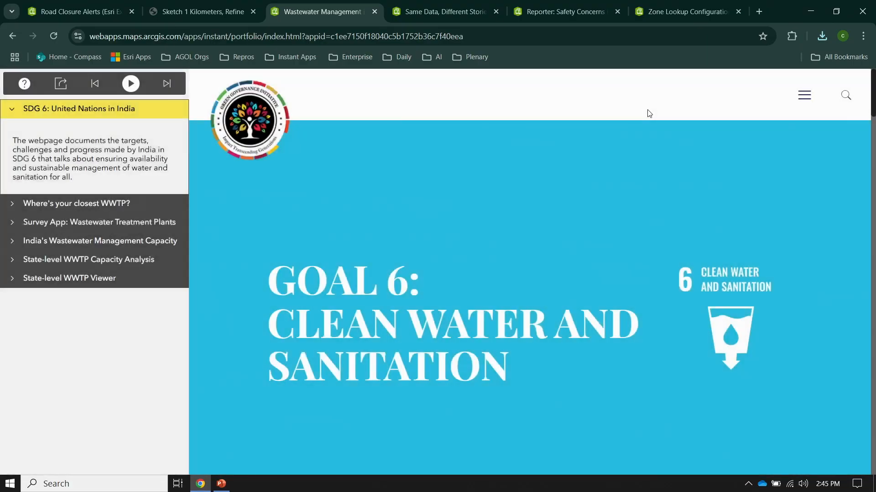
- Read the "SDG 6: United Nations in India" page through its introduction, facts and figures, and targets
{"action": "scroll", "coordinate": [409, 290], "scroll_direction": "down", "scroll_amount": 5}
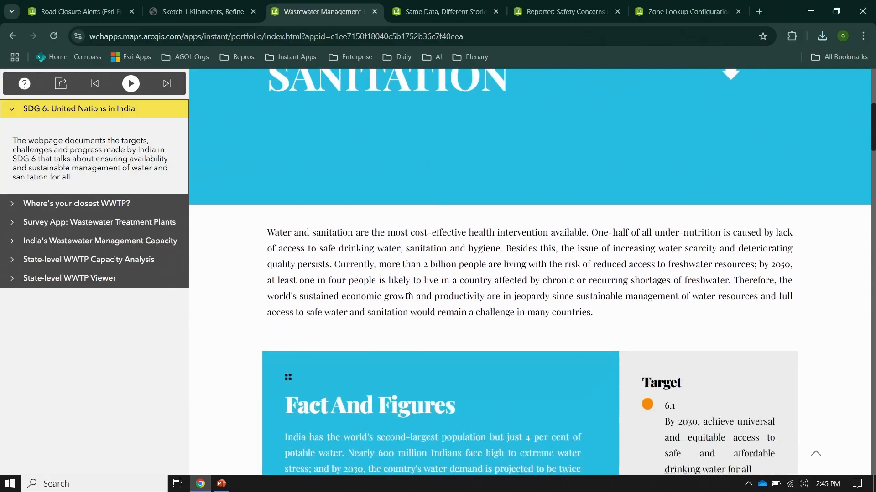
{"action": "scroll", "coordinate": [408, 292], "scroll_direction": "down", "scroll_amount": 1}
{"action": "scroll", "coordinate": [408, 290], "scroll_direction": "down", "scroll_amount": 2}
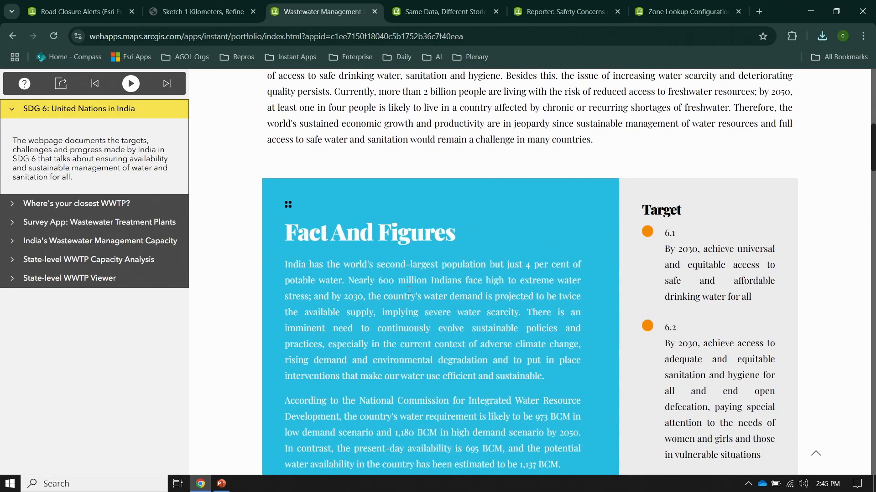
{"action": "scroll", "coordinate": [409, 291], "scroll_direction": "down", "scroll_amount": 6}
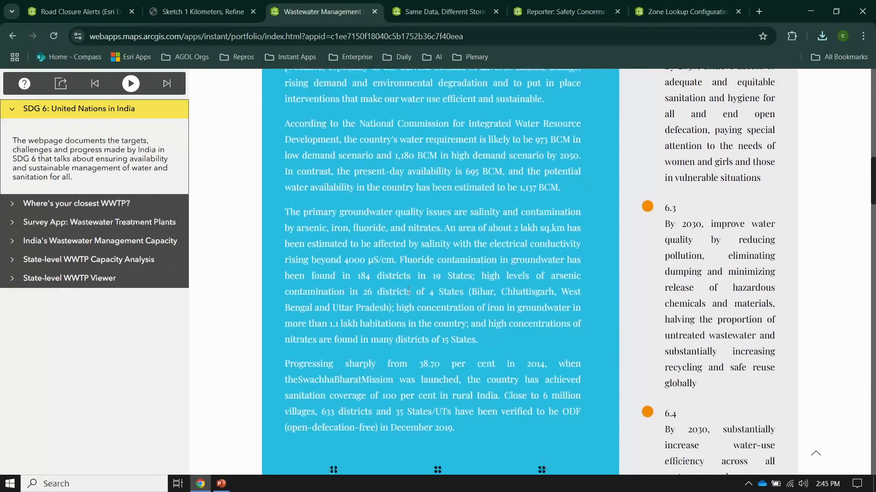
{"action": "scroll", "coordinate": [409, 291], "scroll_direction": "down", "scroll_amount": 3}
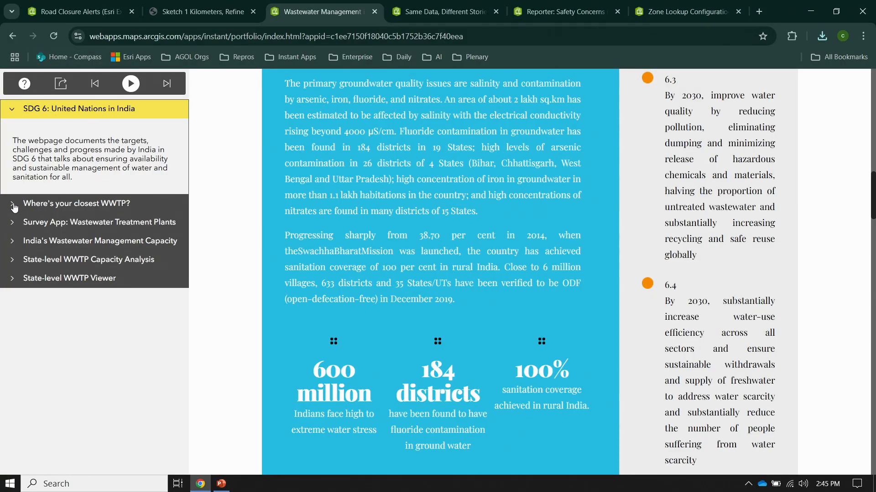
- View the portfolio's "Where's your closest WWTP?" map of India and its "Survey App: Wastewater Treatment Plants" section
{"action": "left_click", "coordinate": [18, 206]}
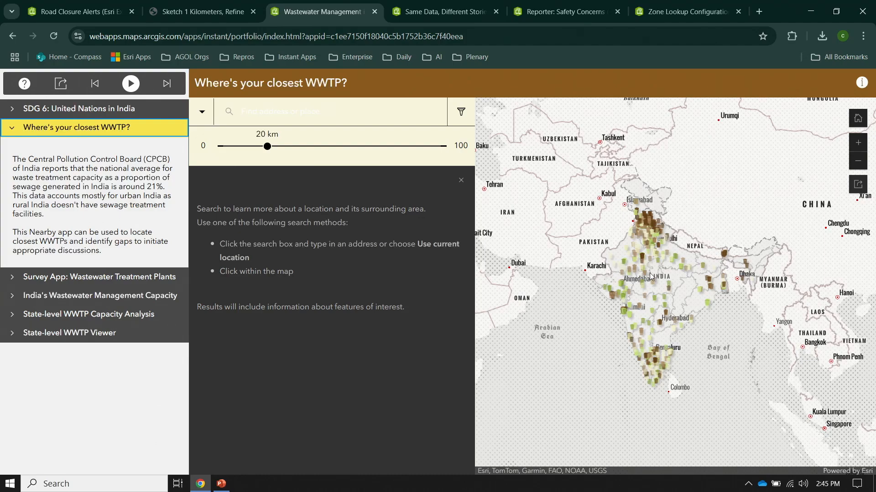
{"action": "scroll", "coordinate": [649, 273], "scroll_direction": "up", "scroll_amount": 2}
{"action": "scroll", "coordinate": [650, 274], "scroll_direction": "down", "scroll_amount": 2}
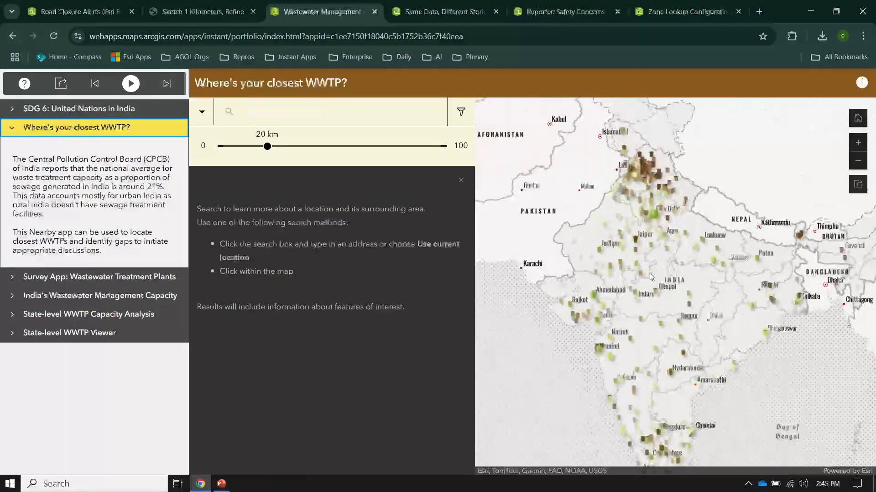
{"action": "left_click", "coordinate": [152, 278]}
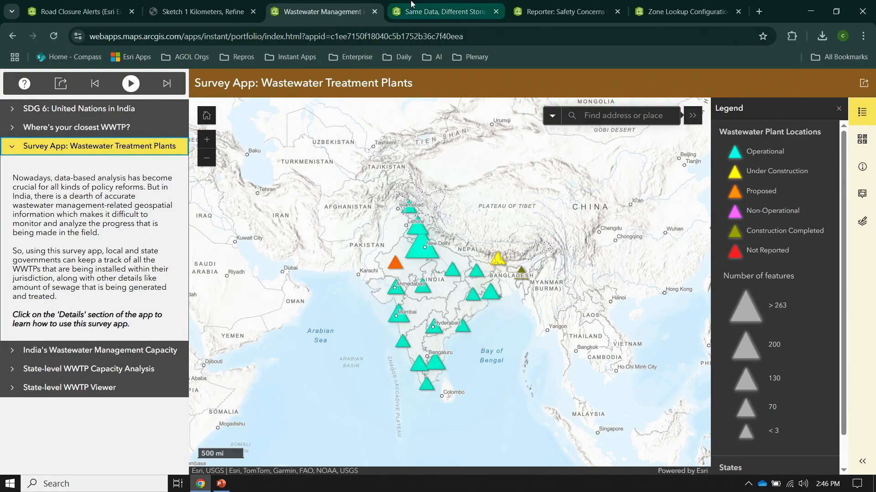
- Switch to the "Same Data, Different Stories" portfolio and view its second section, the national parks with photos
{"action": "left_click", "coordinate": [444, 13]}
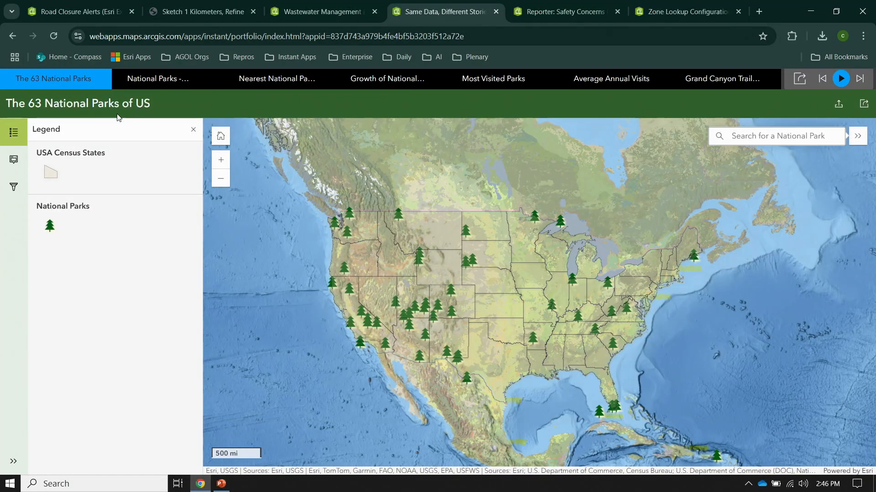
{"action": "left_click", "coordinate": [320, 9]}
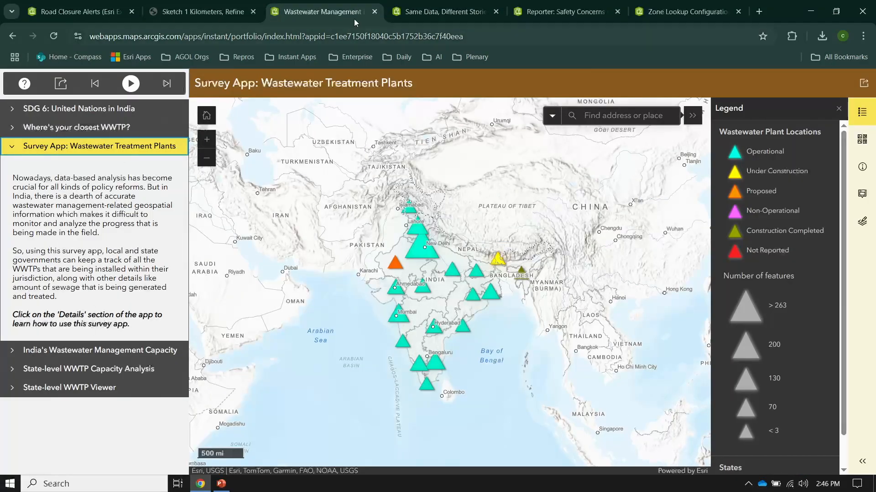
{"action": "left_click", "coordinate": [444, 12]}
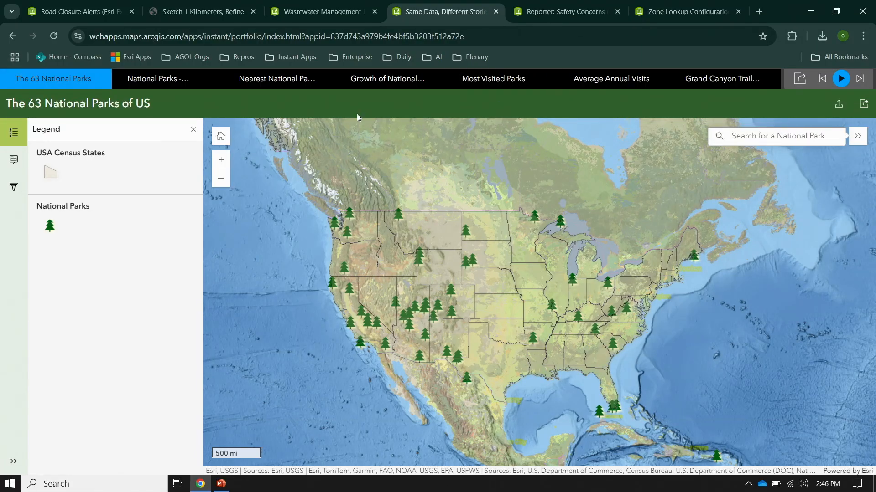
{"action": "left_click", "coordinate": [155, 80]}
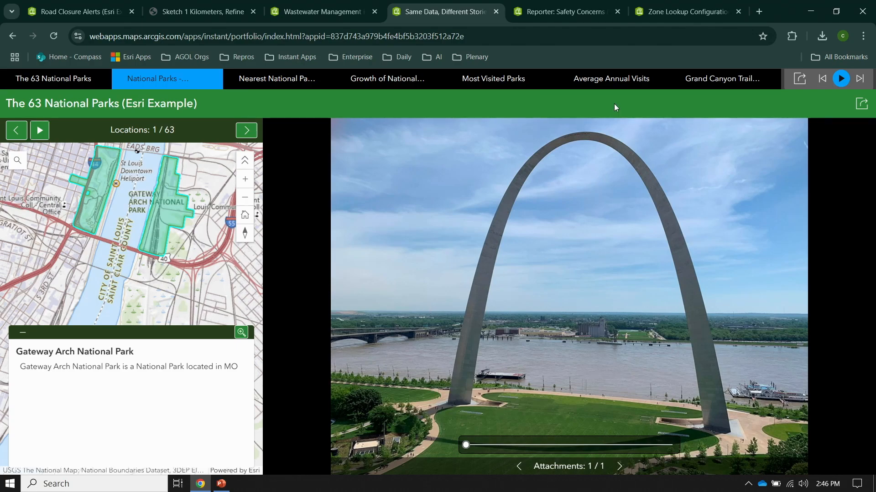
- Dismiss the instructions of the "Reporter: Safety Concerns" app and browse its reported concerns in the list and on the map
{"action": "left_click", "coordinate": [567, 15]}
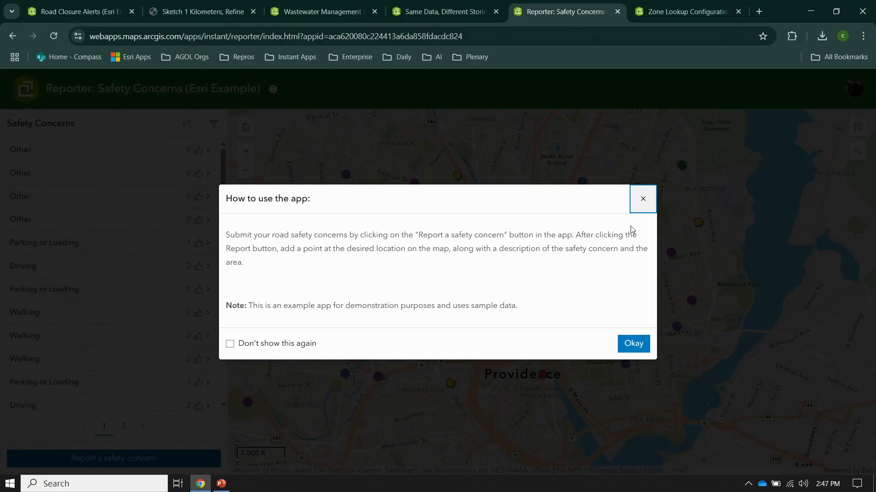
{"action": "left_click", "coordinate": [644, 200]}
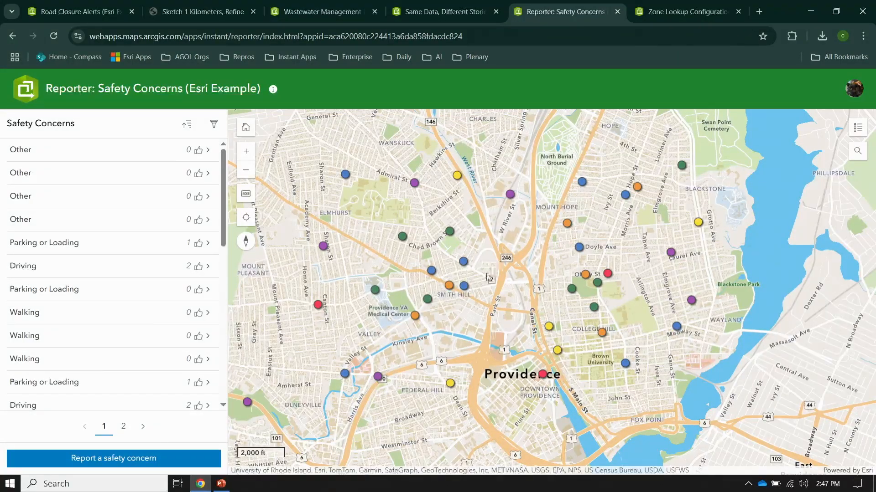
{"action": "scroll", "coordinate": [114, 285], "scroll_direction": "down", "scroll_amount": 2}
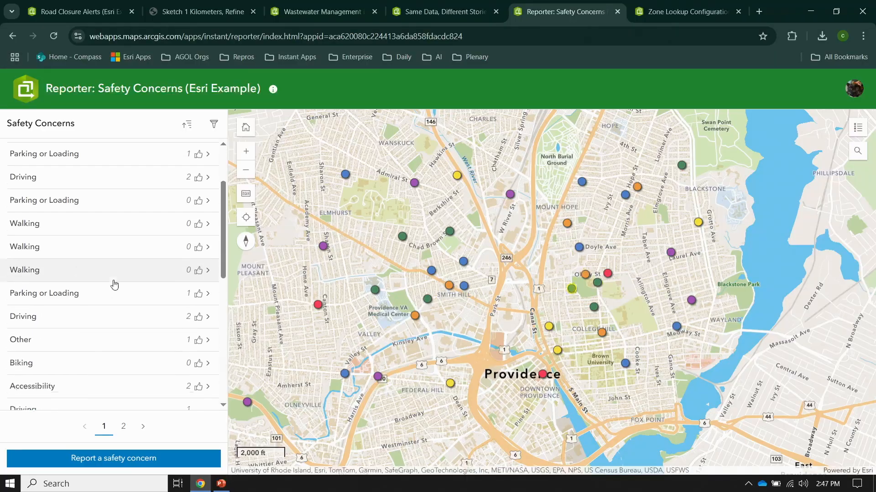
{"action": "scroll", "coordinate": [114, 284], "scroll_direction": "down", "scroll_amount": 2}
{"action": "scroll", "coordinate": [114, 285], "scroll_direction": "down", "scroll_amount": 1}
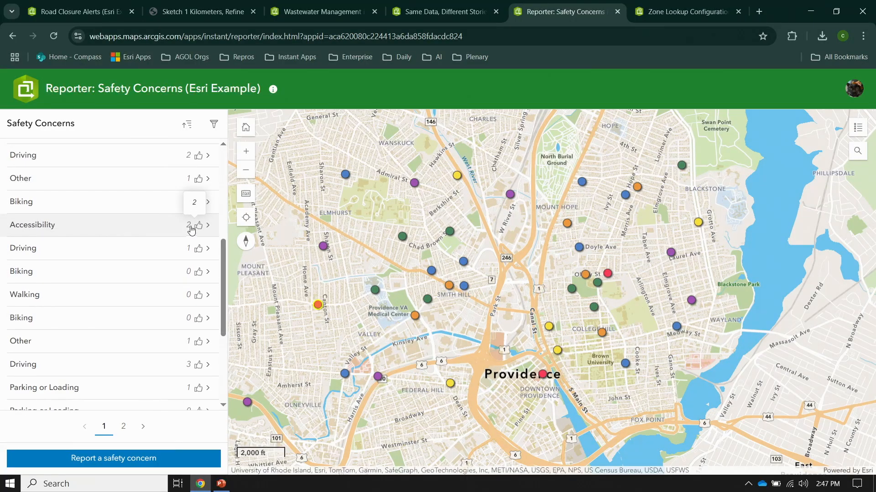
{"action": "left_click", "coordinate": [114, 210]}
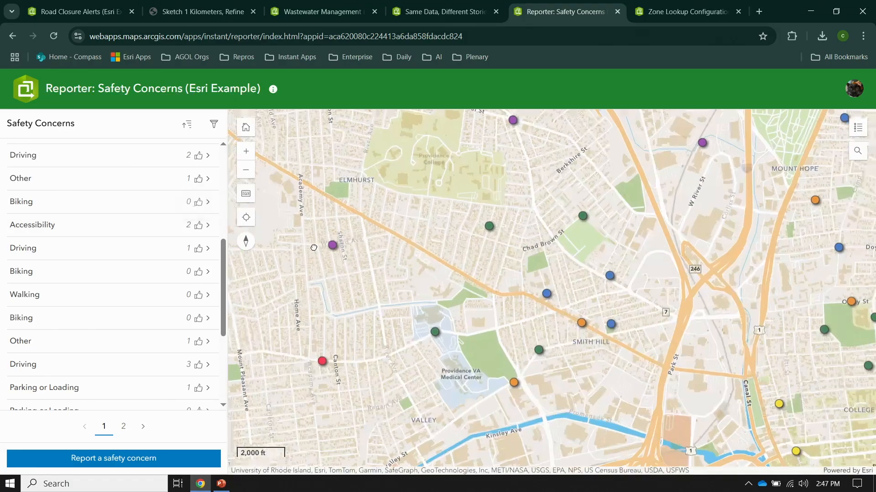
{"action": "left_click", "coordinate": [247, 127]}
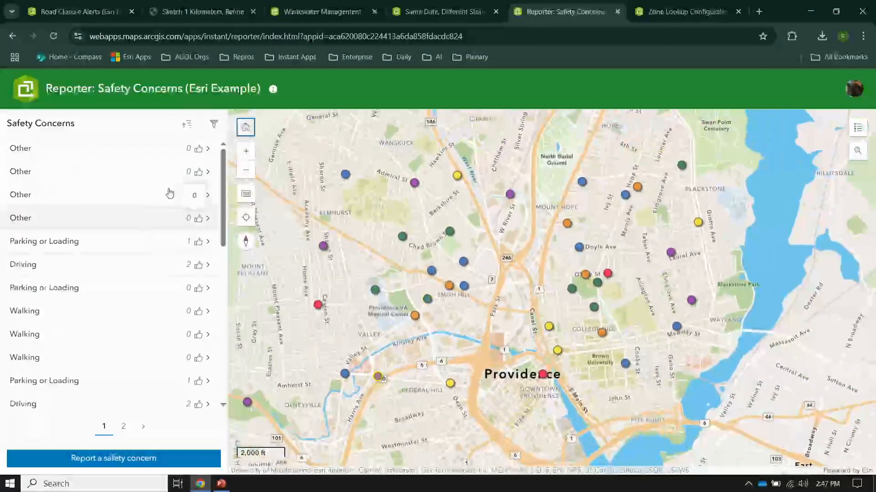
- Sort the safety concerns by highest voted and view the details of the first Driving concern before returning to the list
{"action": "left_click", "coordinate": [192, 127]}
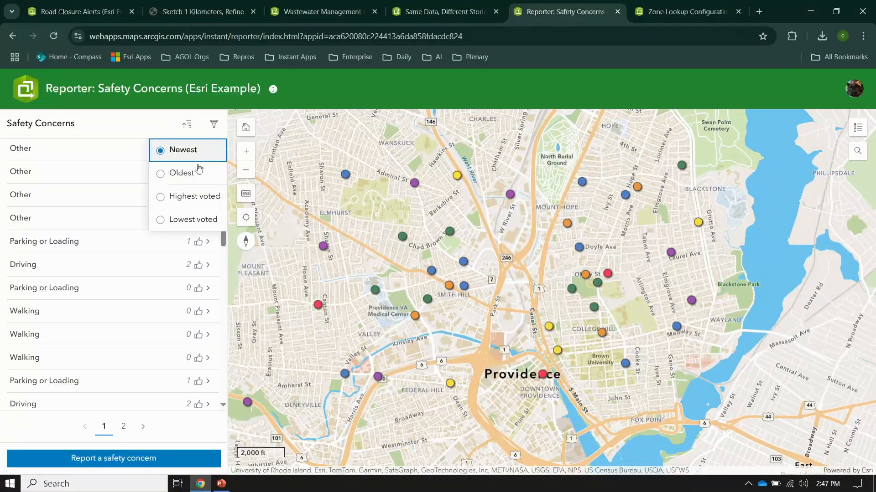
{"action": "left_click", "coordinate": [206, 201]}
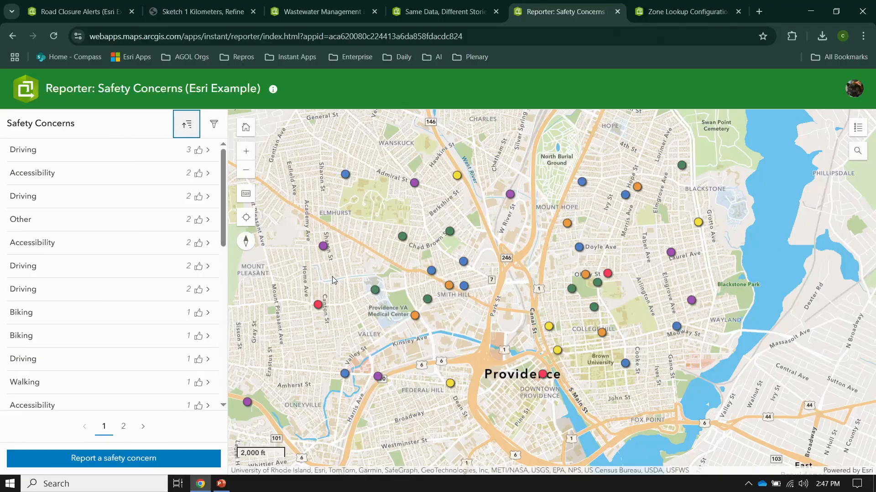
{"action": "left_click", "coordinate": [196, 152]}
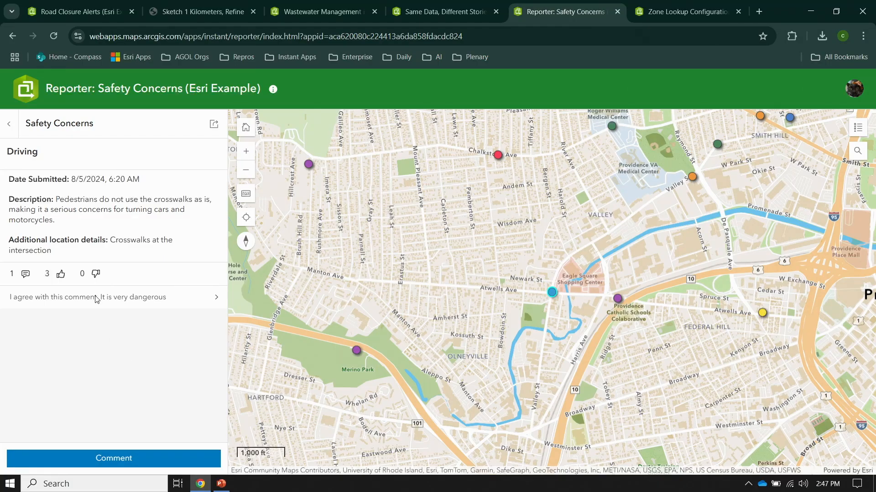
{"action": "left_click", "coordinate": [8, 124]}
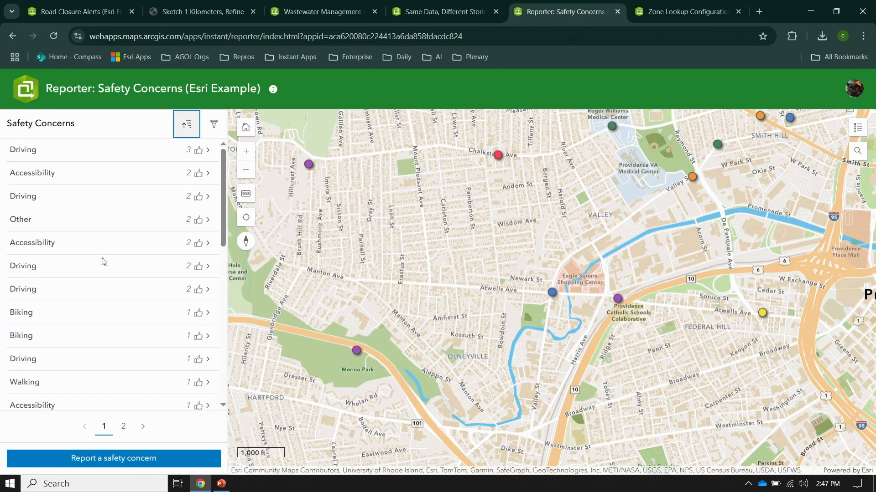
- Start a safety concern report at a map point north of Olneyville, look over its details form, and cancel it
{"action": "left_click", "coordinate": [164, 459]}
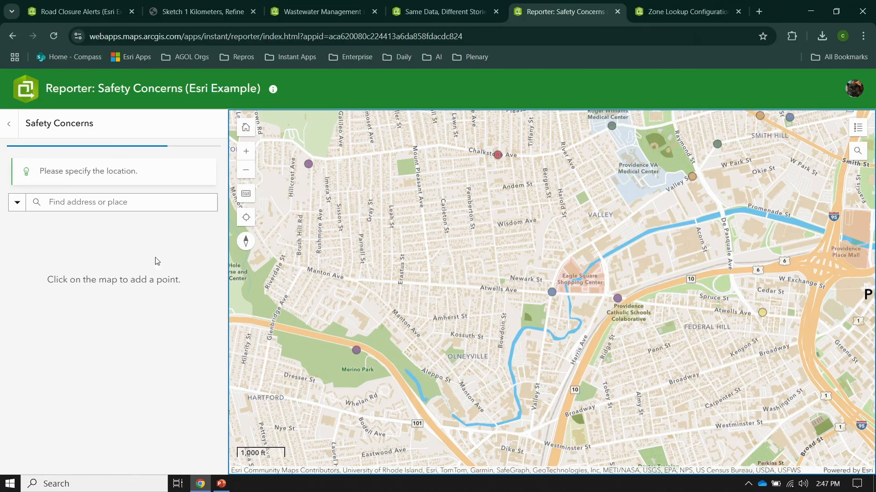
{"action": "left_click", "coordinate": [451, 251]}
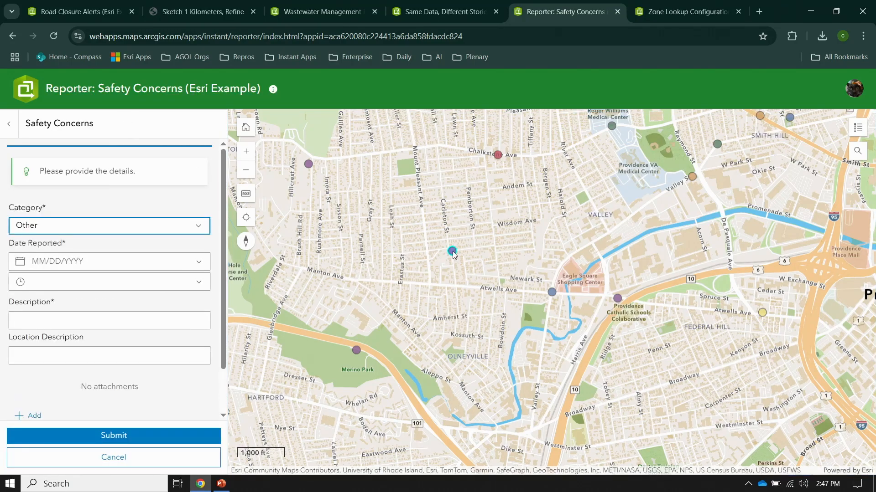
{"action": "scroll", "coordinate": [138, 312], "scroll_direction": "down", "scroll_amount": 2}
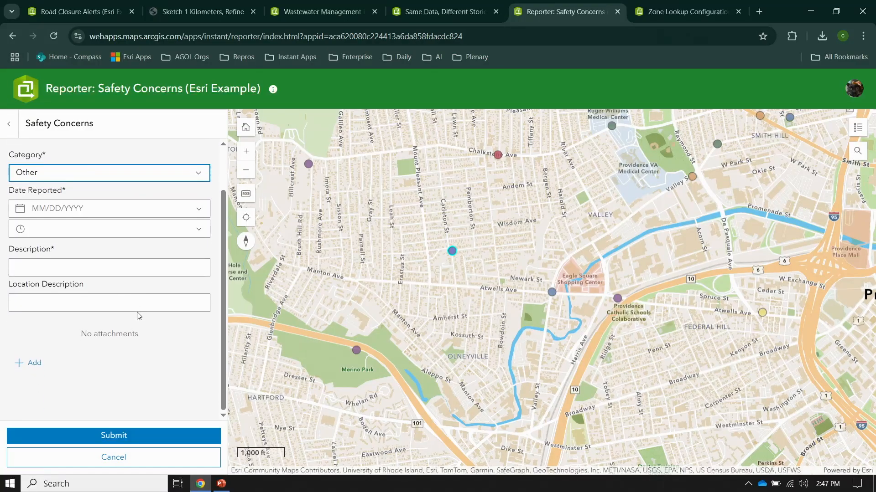
{"action": "scroll", "coordinate": [138, 313], "scroll_direction": "up", "scroll_amount": 2}
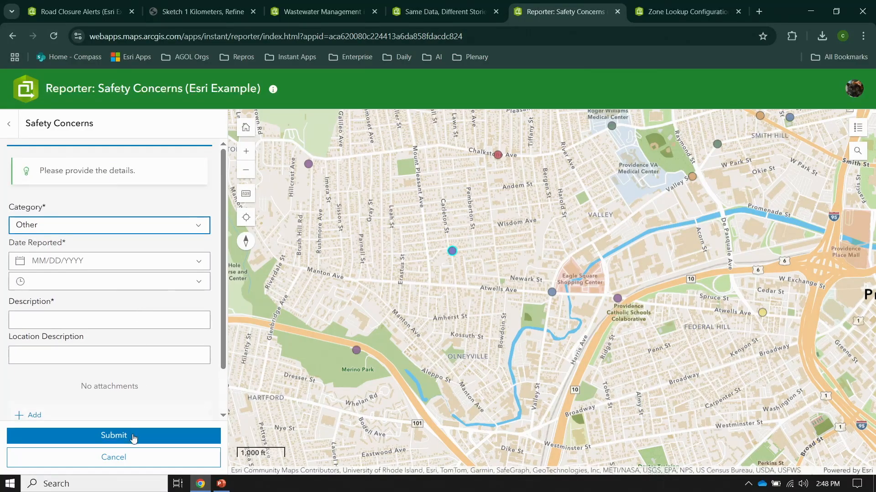
{"action": "left_click", "coordinate": [131, 457]}
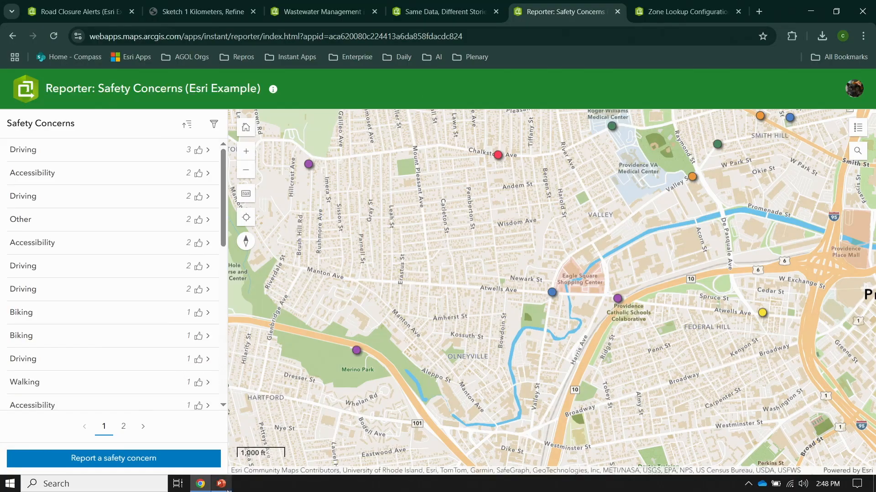
- Switch to the Dev-Tech-Summit presentation in PowerPoint
{"action": "mouse_move", "coordinate": [221, 483]}
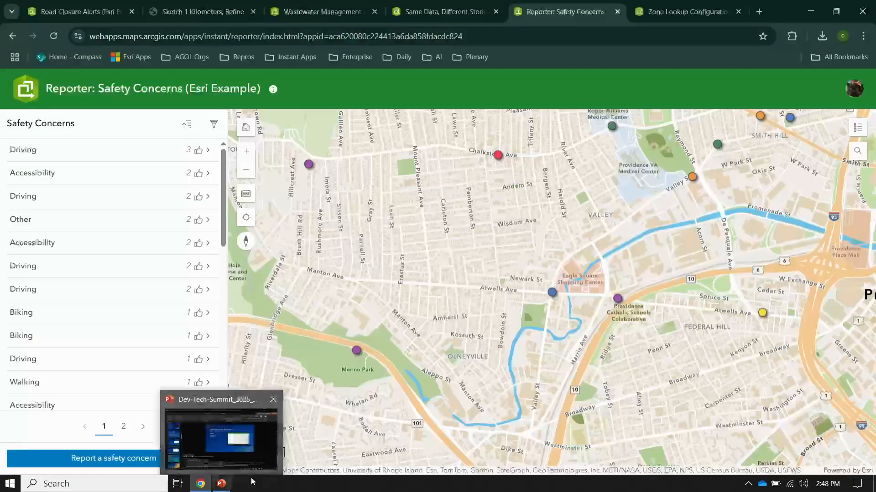
{"action": "left_click", "coordinate": [221, 483]}
{"action": "left_click", "coordinate": [223, 484]}
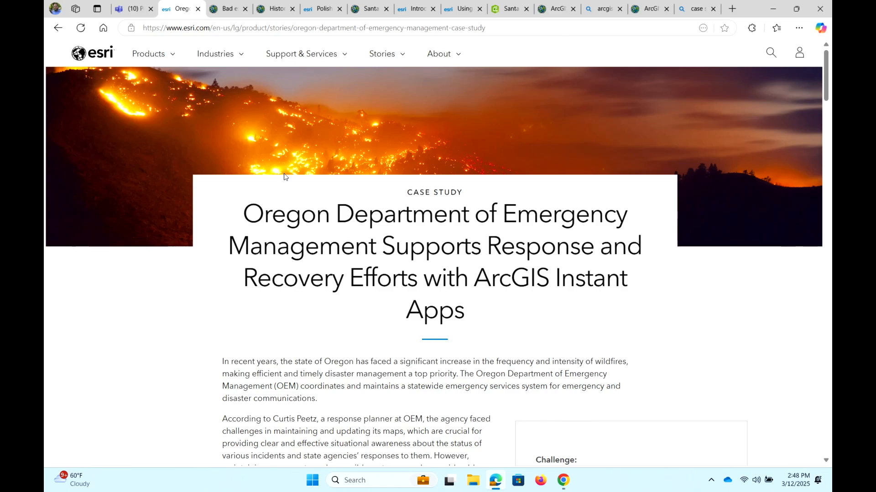
- Look through the Oregon Department of Emergency Management case study down to the coordination center photo and return to its start
{"action": "scroll", "coordinate": [450, 277], "scroll_direction": "down", "scroll_amount": 3}
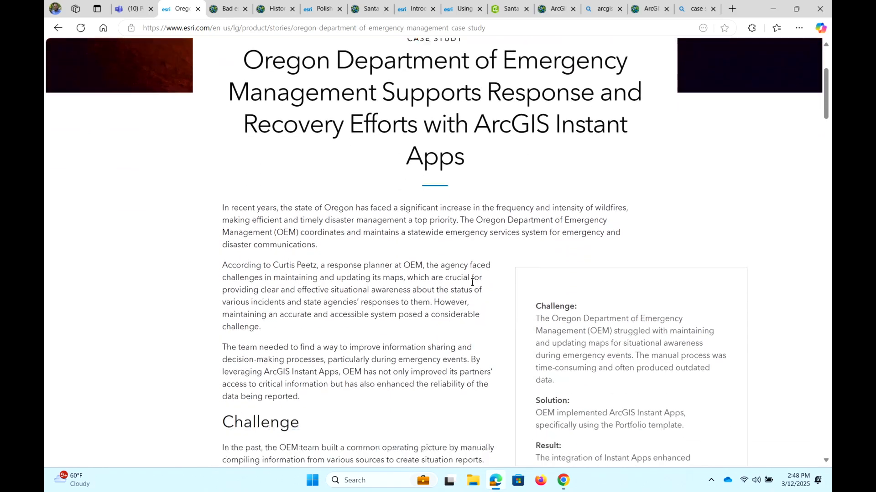
{"action": "scroll", "coordinate": [472, 282], "scroll_direction": "down", "scroll_amount": 8}
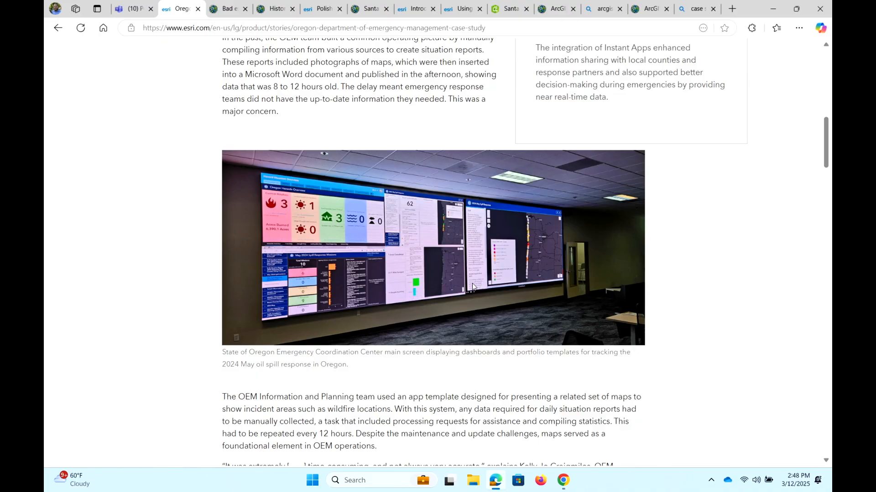
{"action": "scroll", "coordinate": [475, 286], "scroll_direction": "up", "scroll_amount": 12}
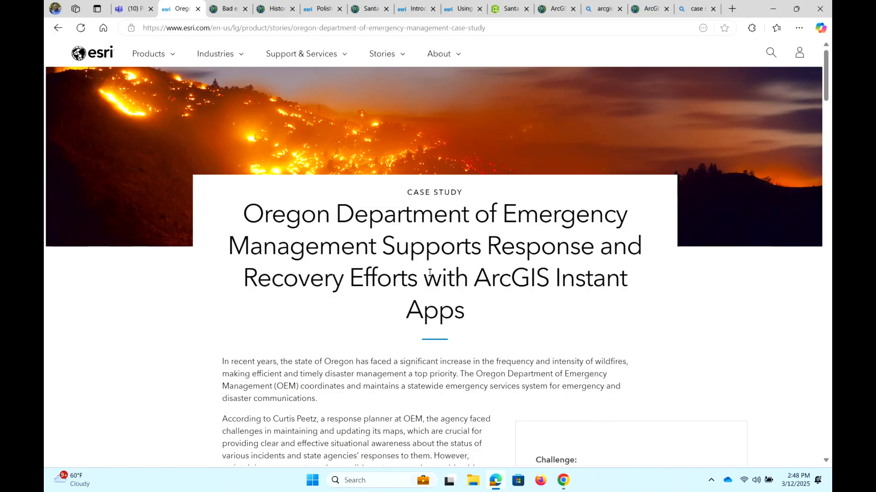
- Switch to the Dev-Tech-Summit_2025_BestPractices presentation in Teams, start its slide show from the first slide, and exit full screen
{"action": "left_click", "coordinate": [131, 12]}
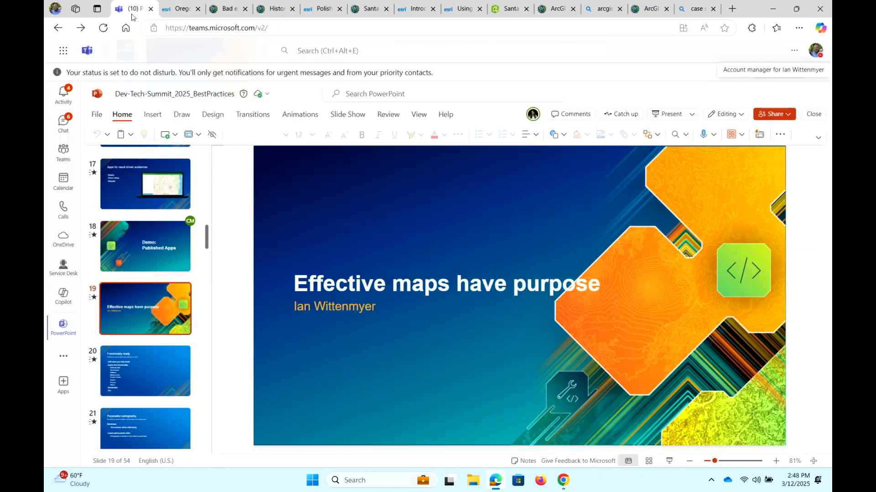
{"action": "left_click", "coordinate": [348, 115]}
{"action": "left_click", "coordinate": [129, 138]}
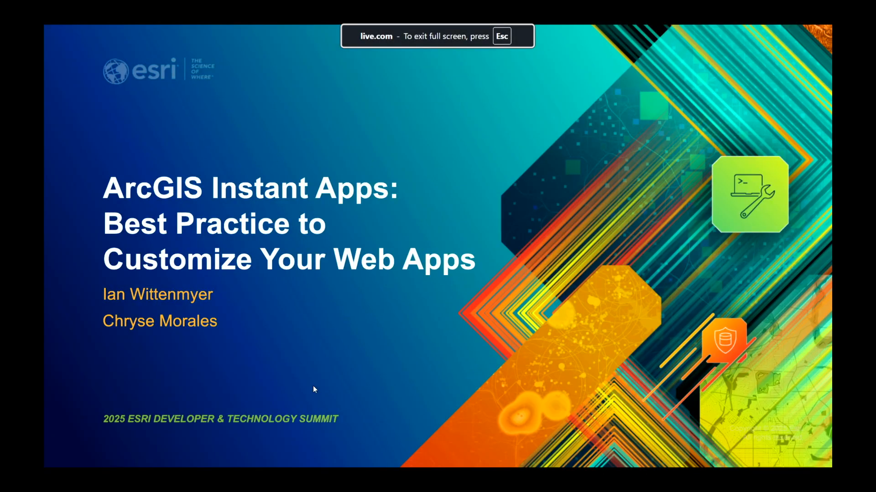
{"action": "key", "text": "Escape"}
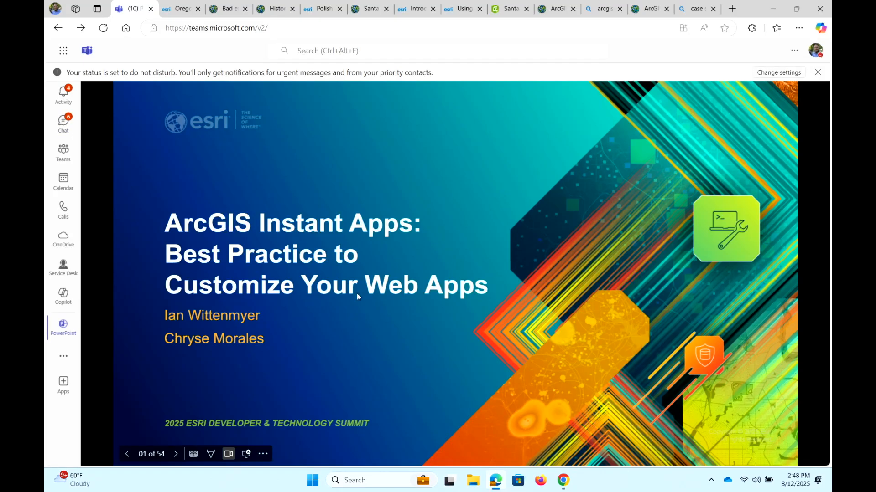
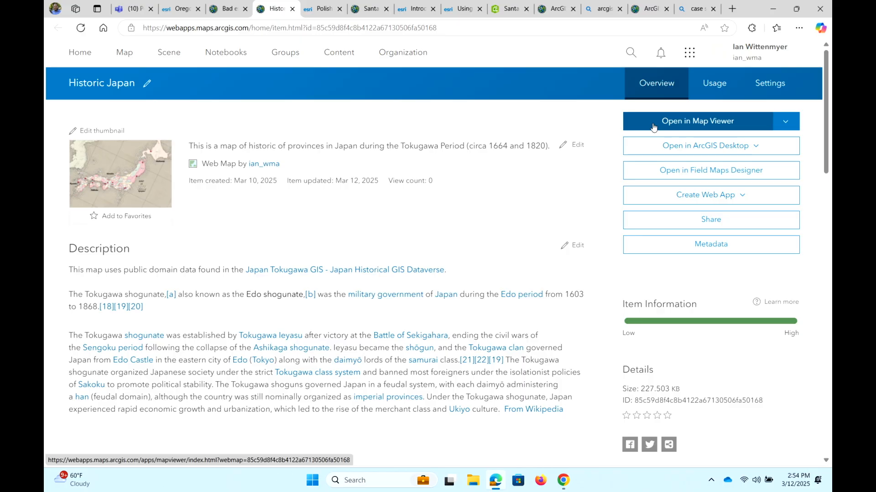
- Open the Historic Japan web map in Map Viewer, inspect it at world scale, and return to its default extent
{"action": "left_click", "coordinate": [653, 126]}
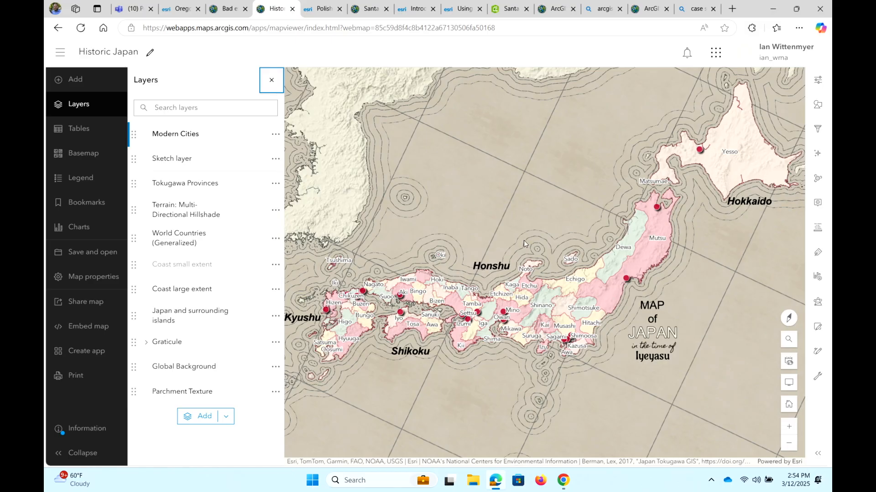
{"action": "scroll", "coordinate": [524, 240], "scroll_direction": "down", "scroll_amount": 5}
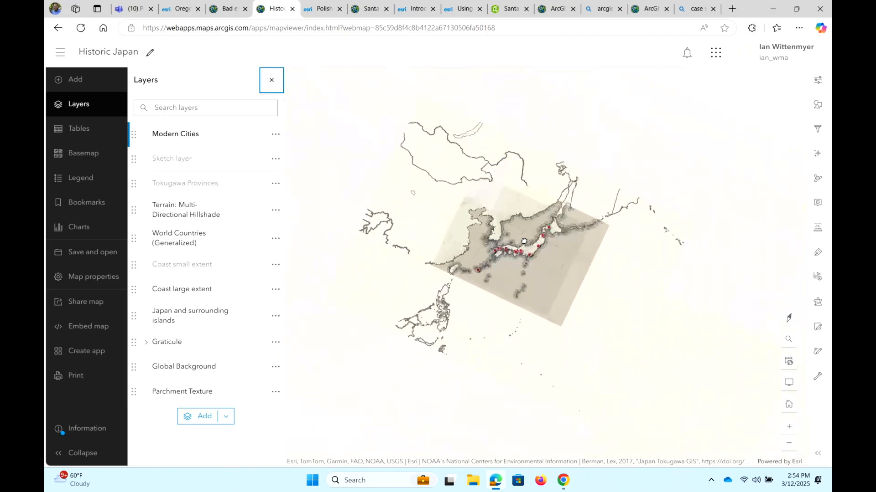
{"action": "scroll", "coordinate": [523, 241], "scroll_direction": "down", "scroll_amount": 2}
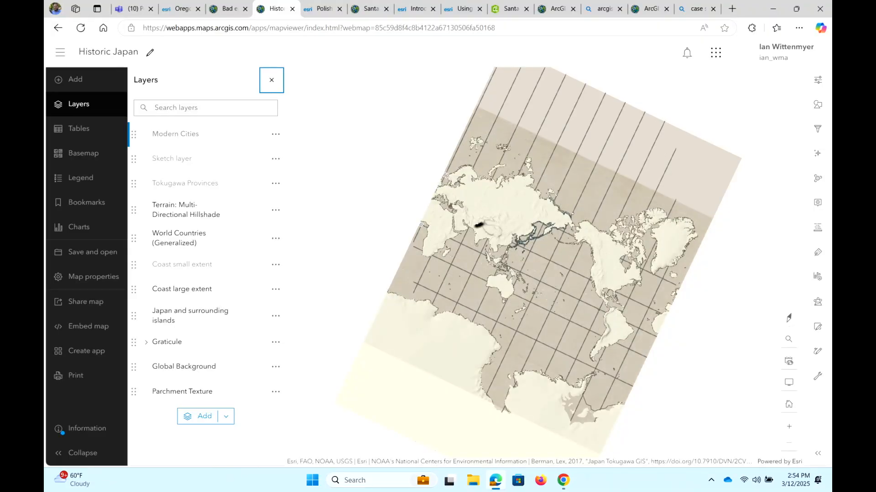
{"action": "left_click", "coordinate": [787, 406]}
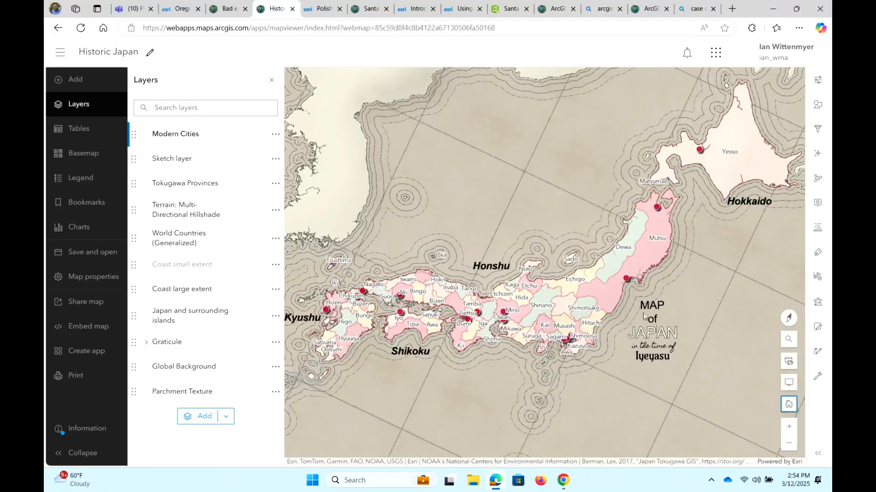
- Check a coastline feature's pop-up on the map and disable pop-ups for the Coast large extent layer
{"action": "left_click", "coordinate": [550, 245]}
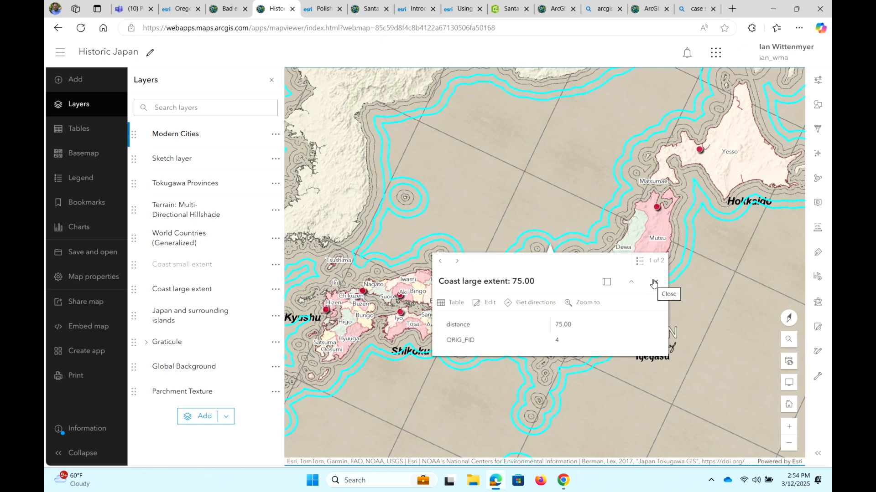
{"action": "left_click", "coordinate": [654, 283]}
{"action": "left_click", "coordinate": [817, 80]}
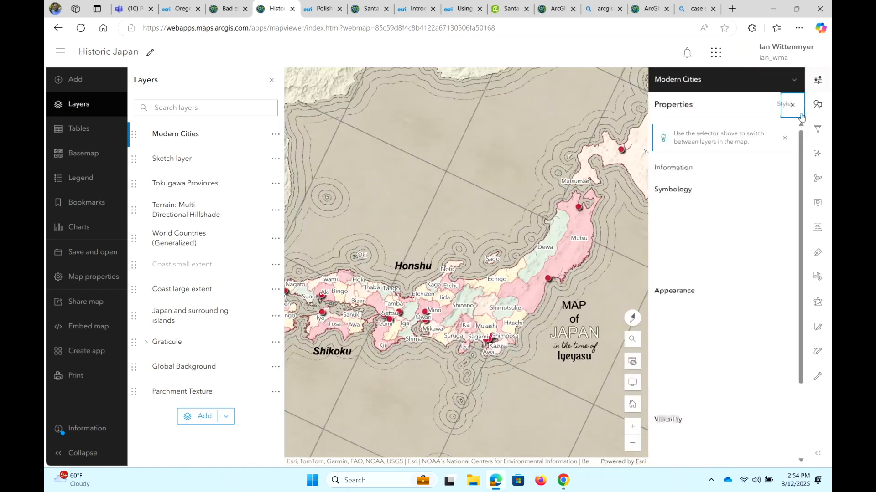
{"action": "left_click", "coordinate": [763, 80]}
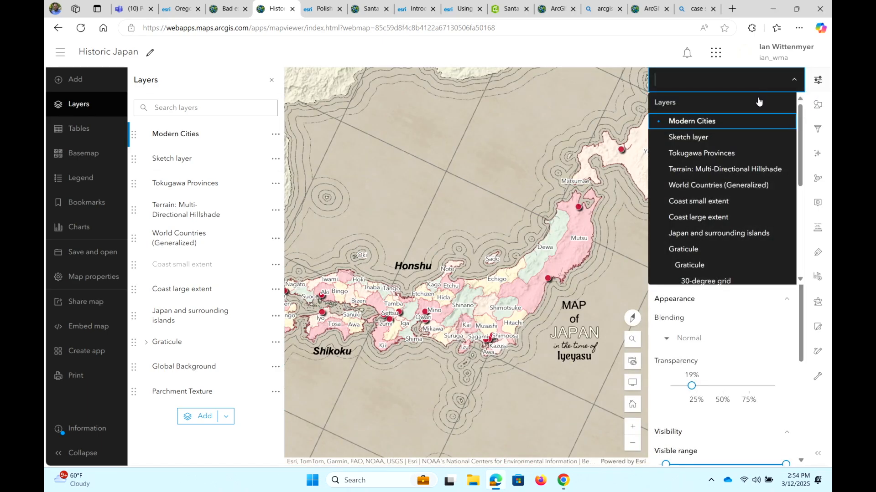
{"action": "left_click", "coordinate": [721, 218]}
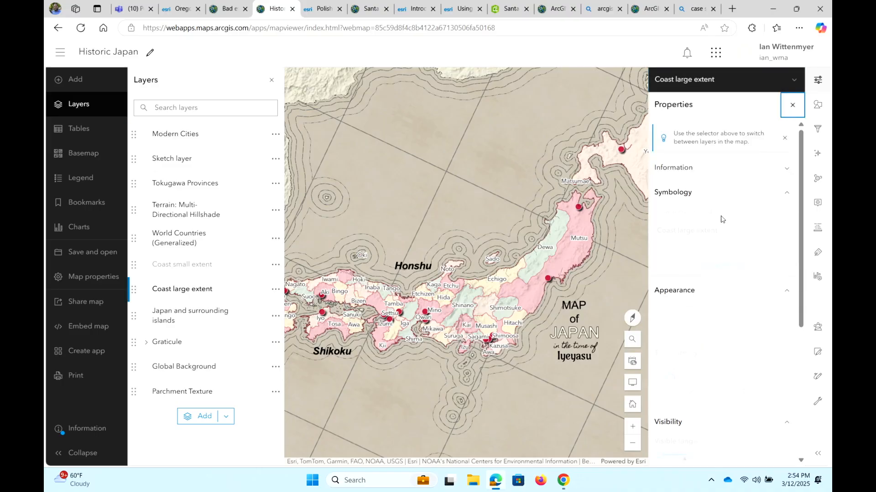
{"action": "left_click", "coordinate": [815, 204]}
{"action": "left_click", "coordinate": [792, 131]}
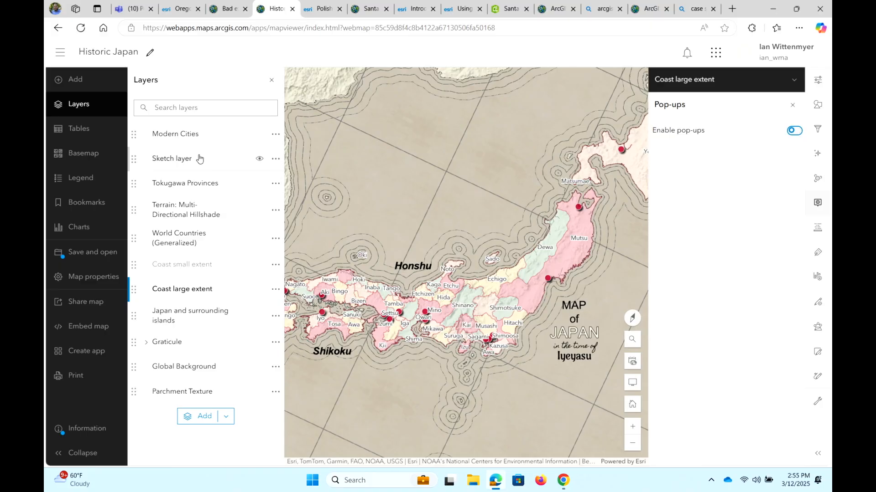
- Hide and show the Terrain: Multi-Directional Hillshade layer again, and save the map
{"action": "left_click", "coordinate": [259, 211]}
{"action": "left_click", "coordinate": [259, 213]}
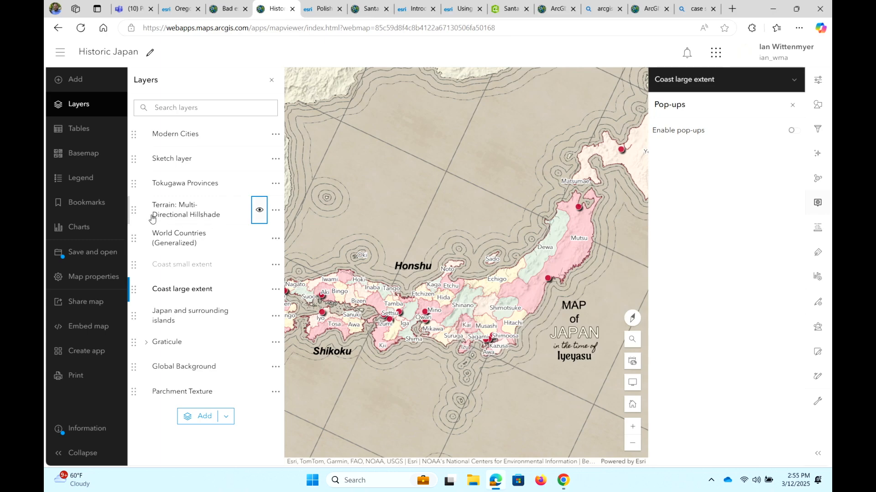
{"action": "left_click", "coordinate": [95, 254]}
{"action": "left_click", "coordinate": [147, 254]}
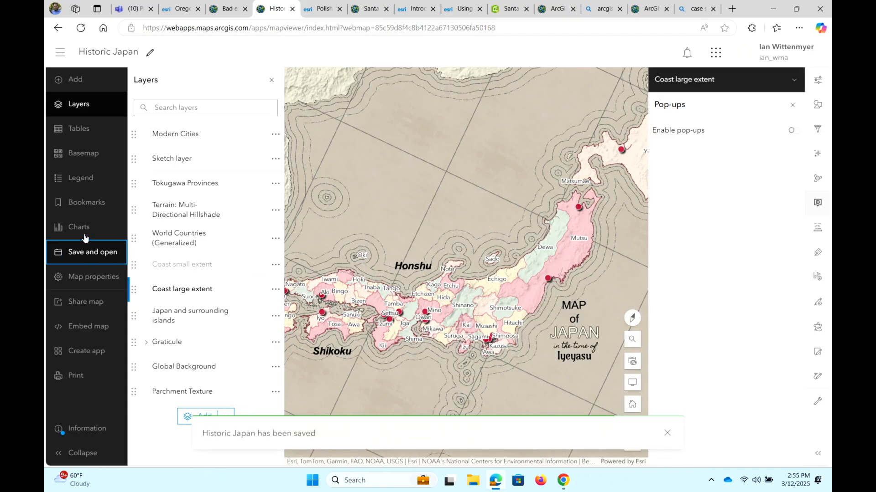
- Show the map's bookmarks and start creating an Instant Apps app from the map
{"action": "left_click", "coordinate": [72, 208]}
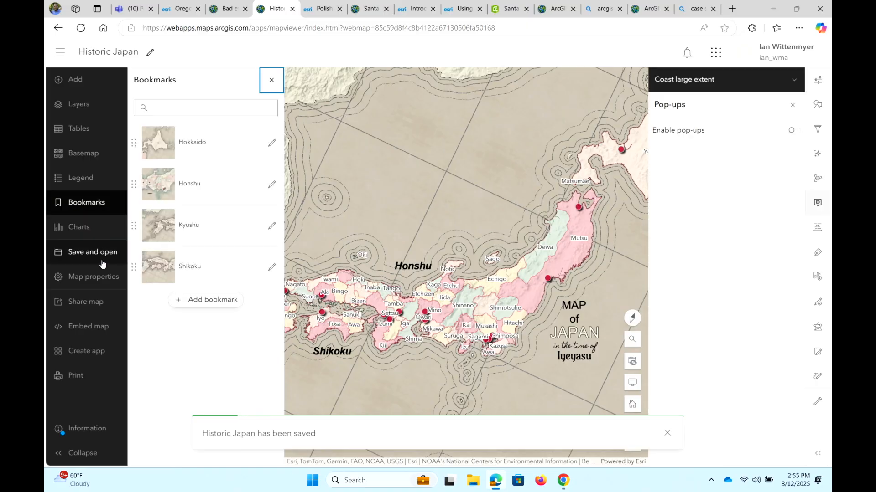
{"action": "left_click", "coordinate": [79, 352]}
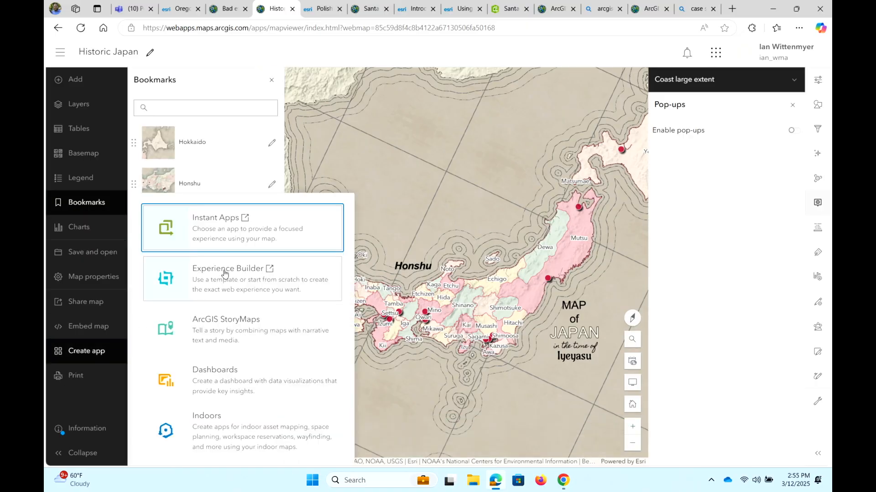
{"action": "left_click", "coordinate": [294, 228]}
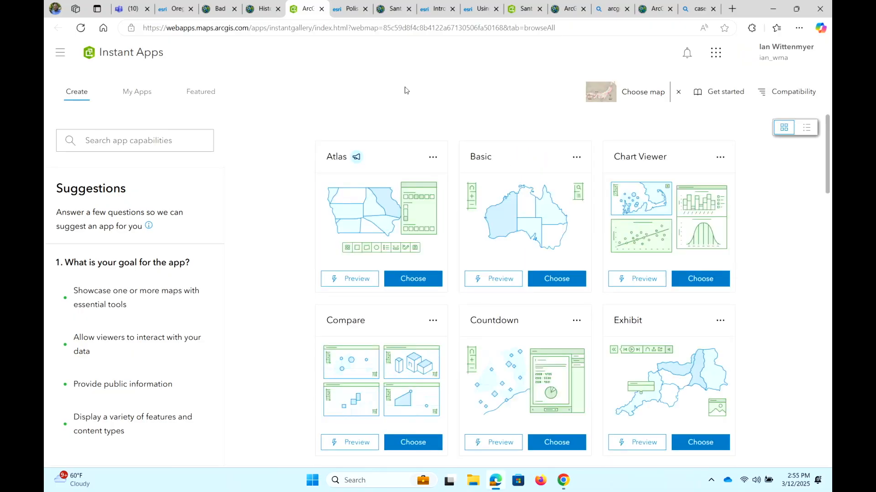
- Create a Basic app titled "Historic Japan dev summit" and dismiss the Express mode introduction
{"action": "left_click", "coordinate": [537, 275]}
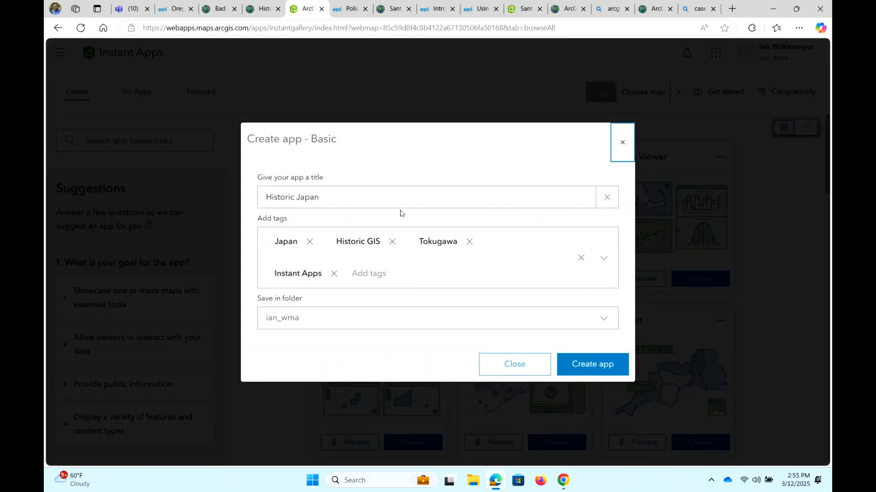
{"action": "type", "text": "dve"}
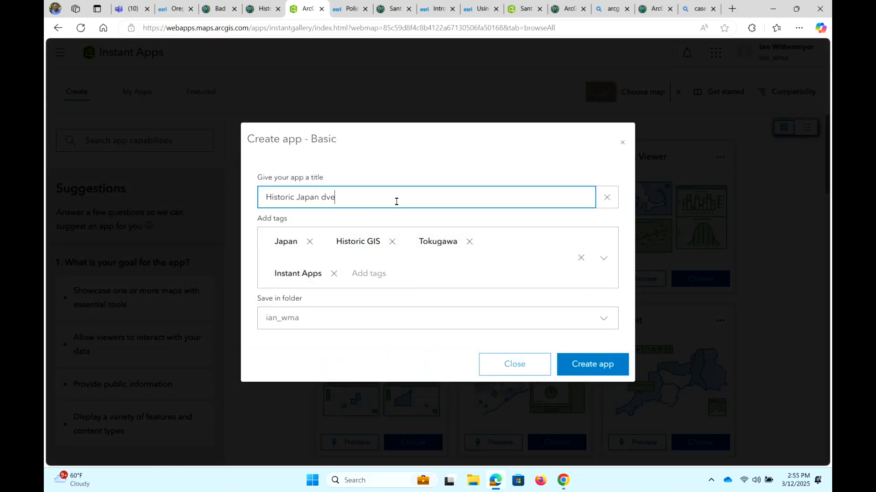
{"action": "type", "text": " summit"}
{"action": "left_click", "coordinate": [594, 362]}
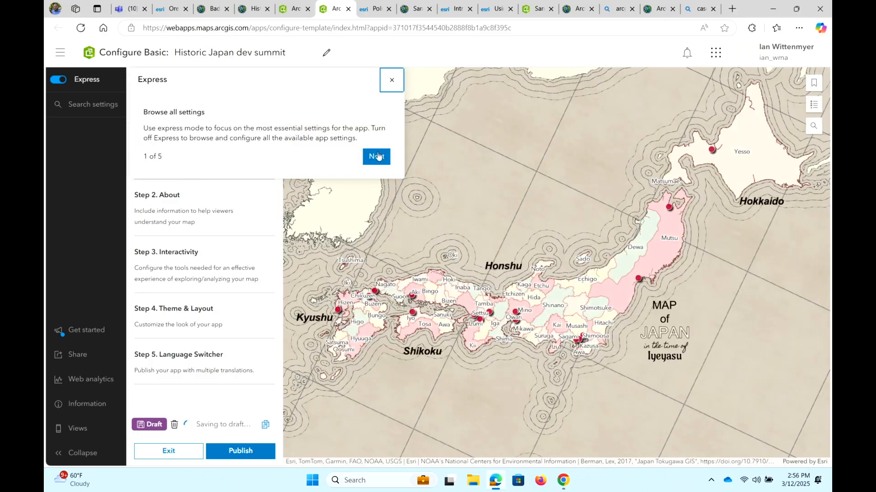
{"action": "left_click", "coordinate": [392, 81]}
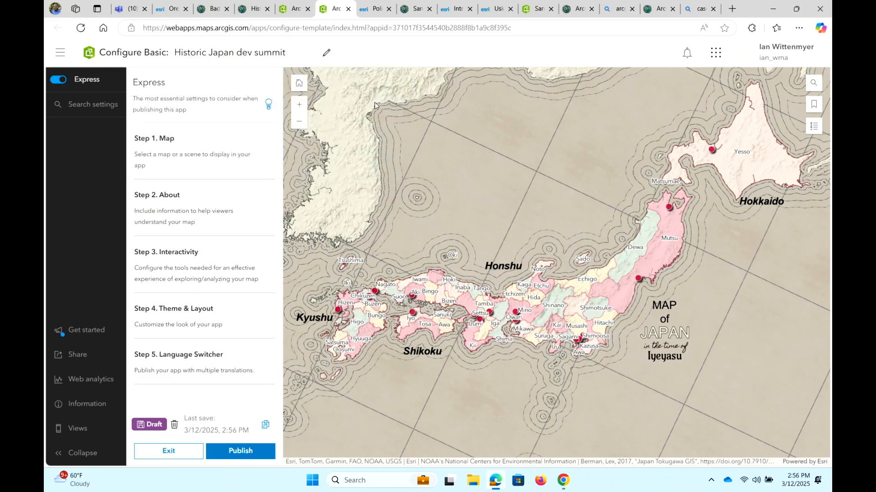
- Keep the Historic Japan map for the app, and turn on the header and turn off the legend in the About settings
{"action": "left_click", "coordinate": [241, 162]}
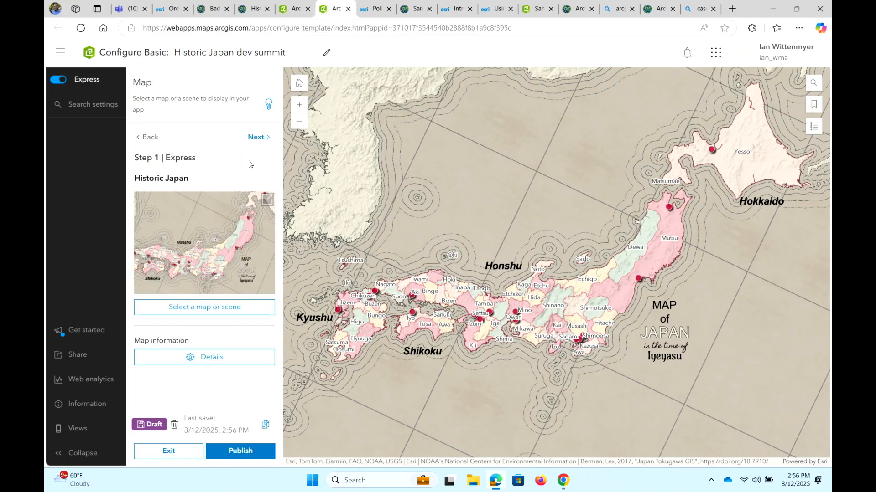
{"action": "left_click", "coordinate": [257, 138]}
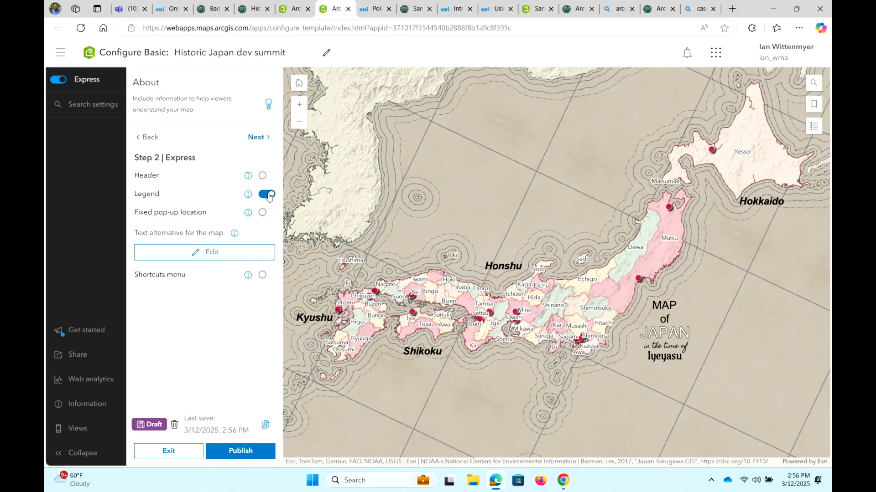
{"action": "left_click", "coordinate": [267, 176]}
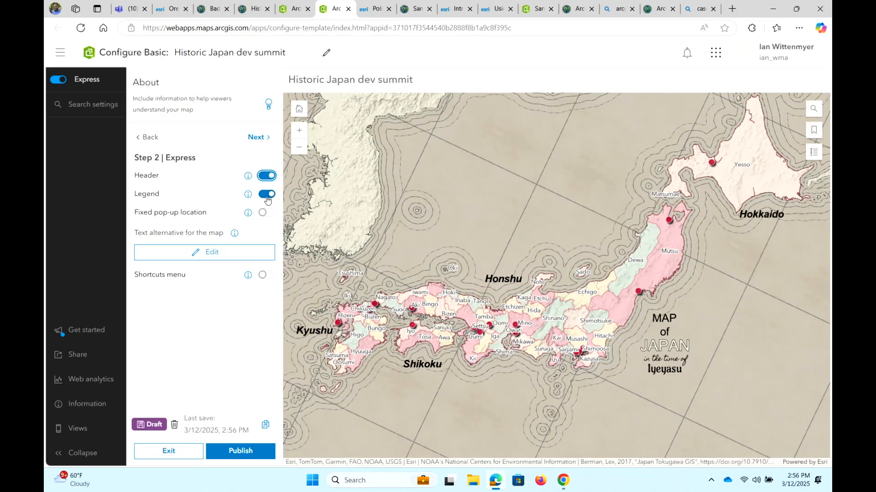
{"action": "left_click", "coordinate": [268, 198]}
{"action": "left_click", "coordinate": [267, 197]}
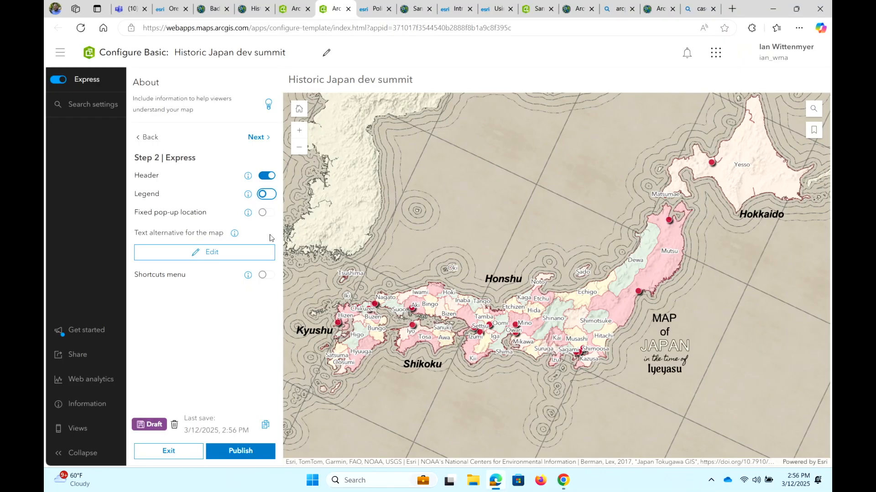
- Delete every search source except ArcGIS World Geocoding Service in the app's Interactivity settings
{"action": "left_click", "coordinate": [253, 138]}
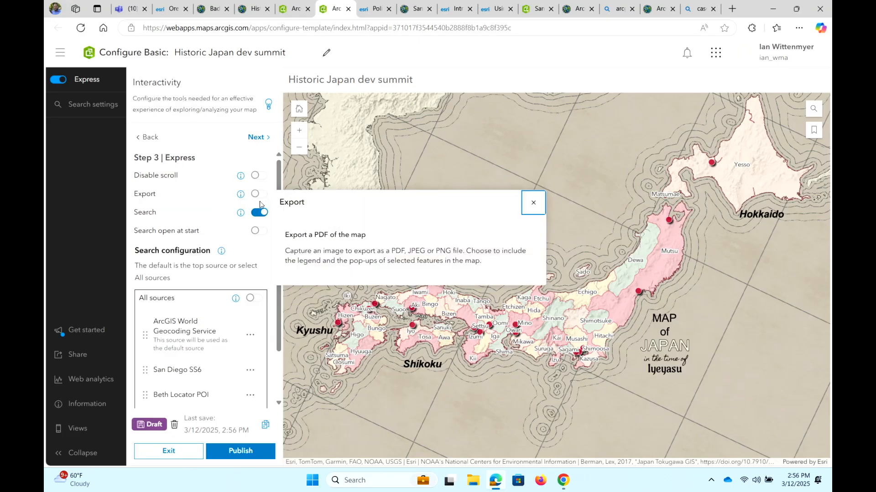
{"action": "left_click", "coordinate": [531, 203]}
{"action": "scroll", "coordinate": [226, 269], "scroll_direction": "down", "scroll_amount": 1}
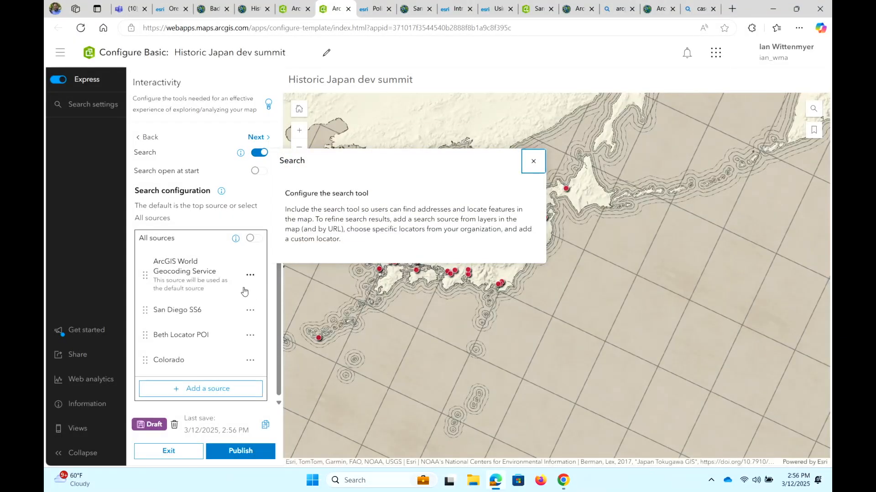
{"action": "left_click", "coordinate": [255, 311]}
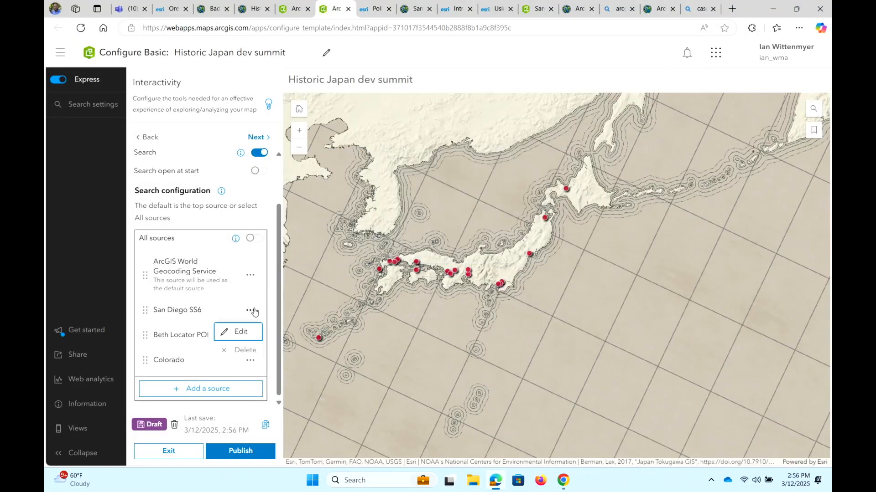
{"action": "left_click", "coordinate": [247, 349]}
{"action": "left_click", "coordinate": [250, 335]}
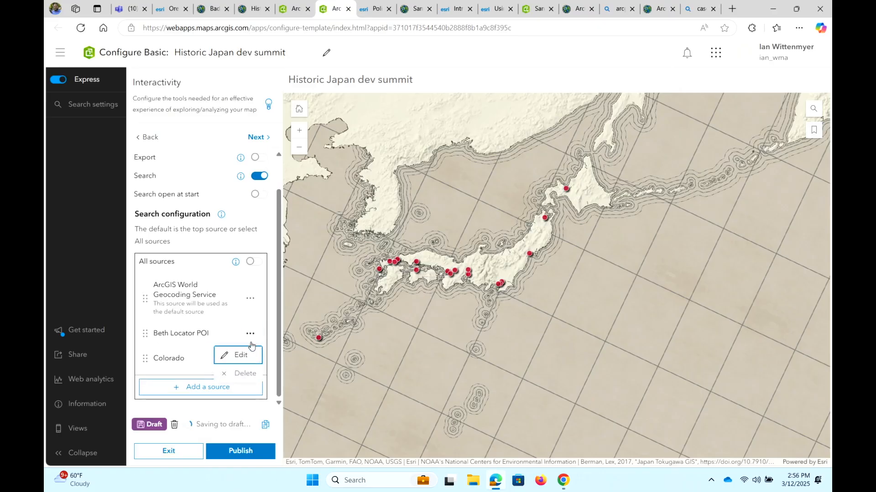
{"action": "left_click", "coordinate": [246, 372]}
{"action": "left_click", "coordinate": [251, 359]}
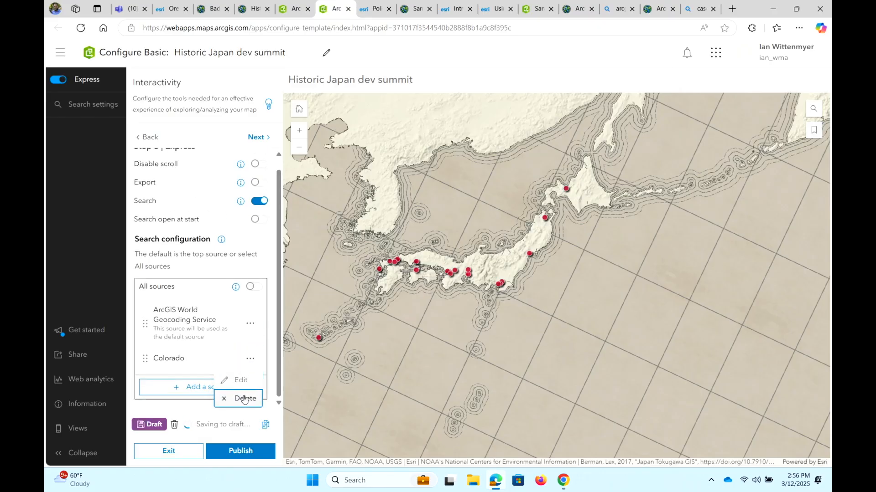
{"action": "left_click", "coordinate": [245, 398]}
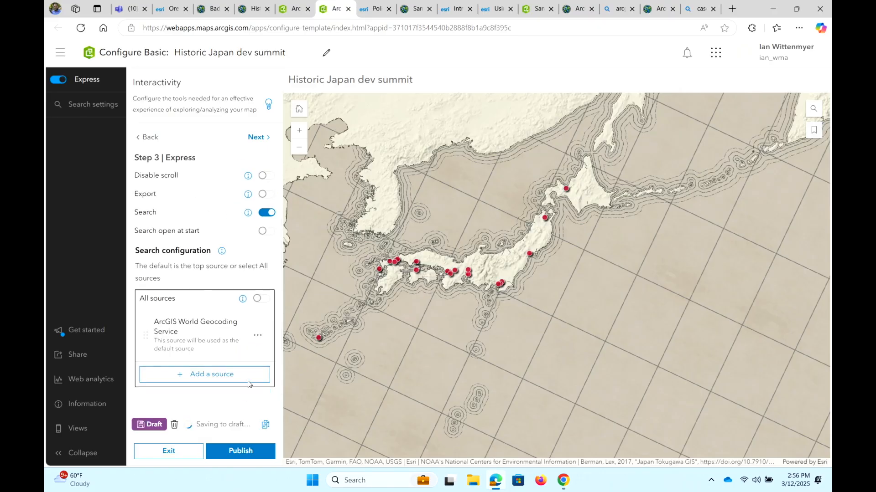
- Set the ArcGIS World Geocoding Service source's country code to JPN and continue to the Theme & Layout settings
{"action": "left_click", "coordinate": [258, 336]}
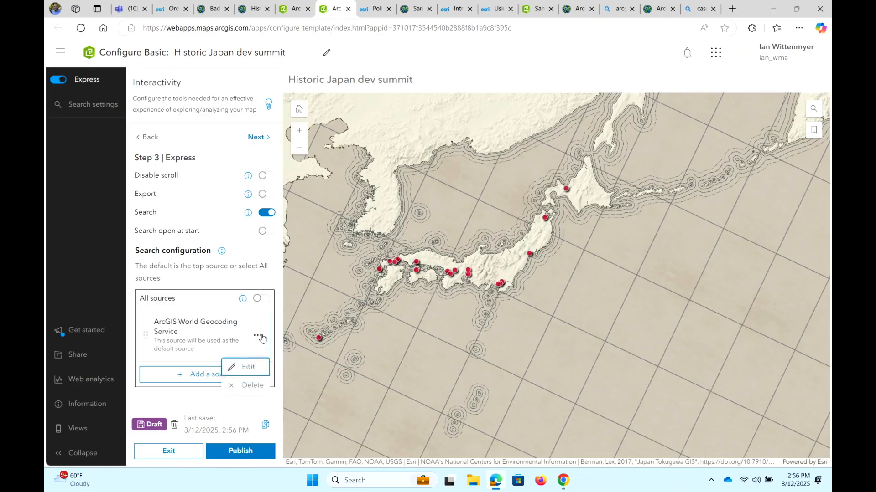
{"action": "left_click", "coordinate": [254, 366]}
{"action": "left_click", "coordinate": [196, 254]}
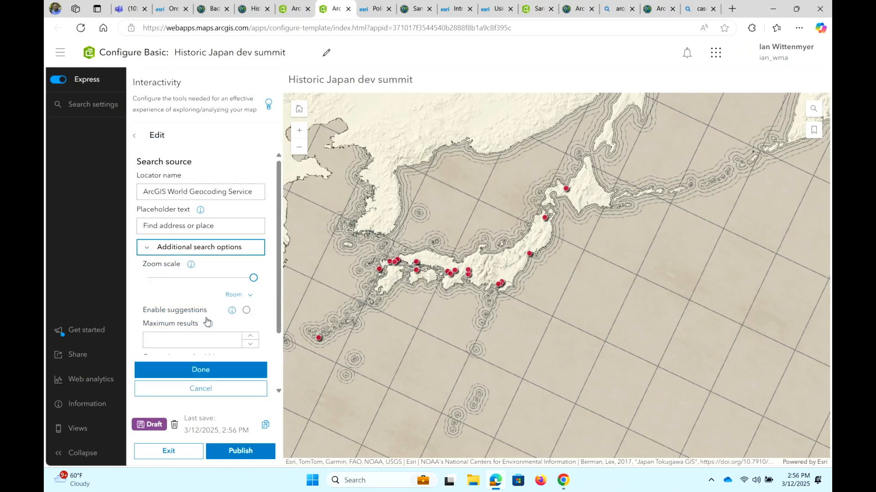
{"action": "scroll", "coordinate": [194, 273], "scroll_direction": "down", "scroll_amount": 2}
{"action": "left_click", "coordinate": [191, 323]}
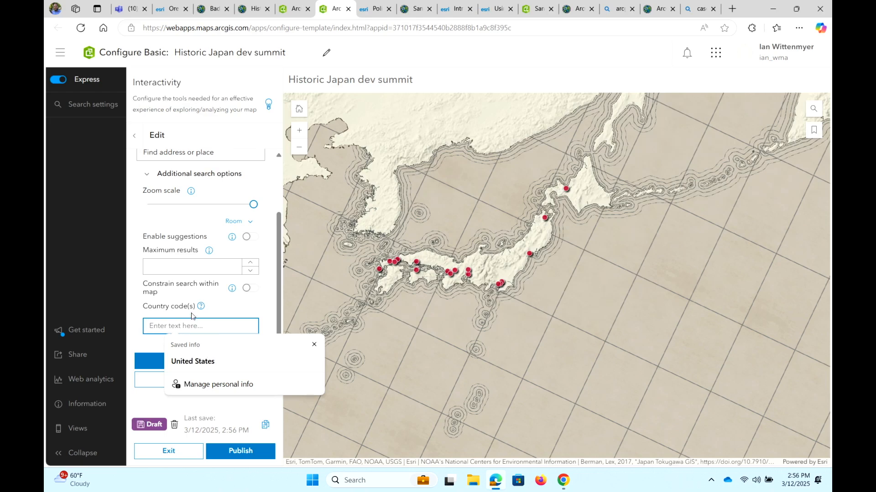
{"action": "type", "text": "JPN"}
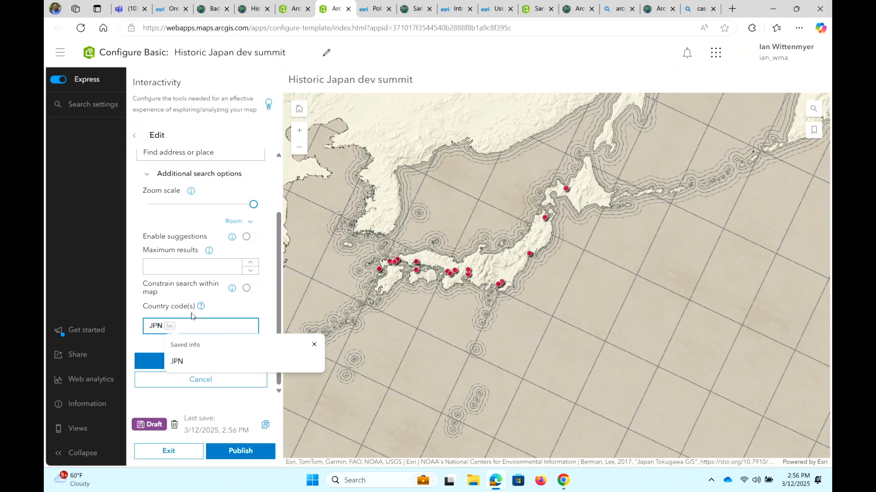
{"action": "left_click", "coordinate": [154, 346]}
{"action": "left_click", "coordinate": [161, 329]}
{"action": "left_click", "coordinate": [176, 363]}
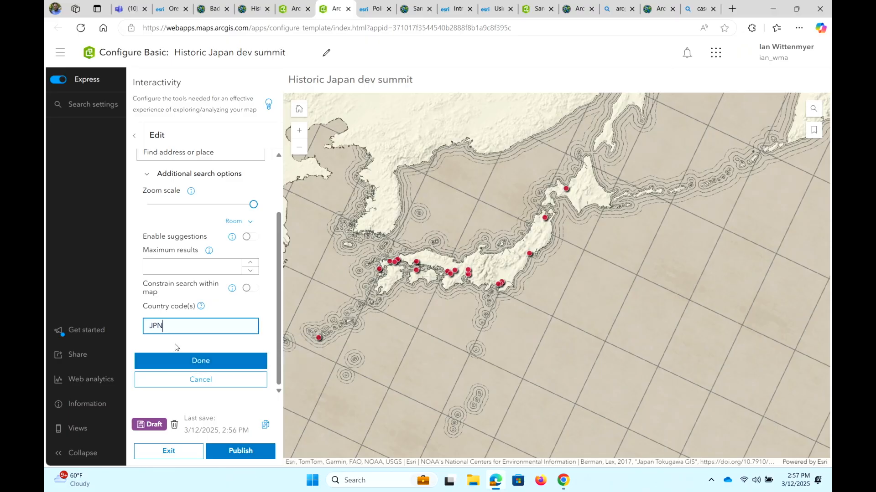
{"action": "left_click", "coordinate": [179, 363]}
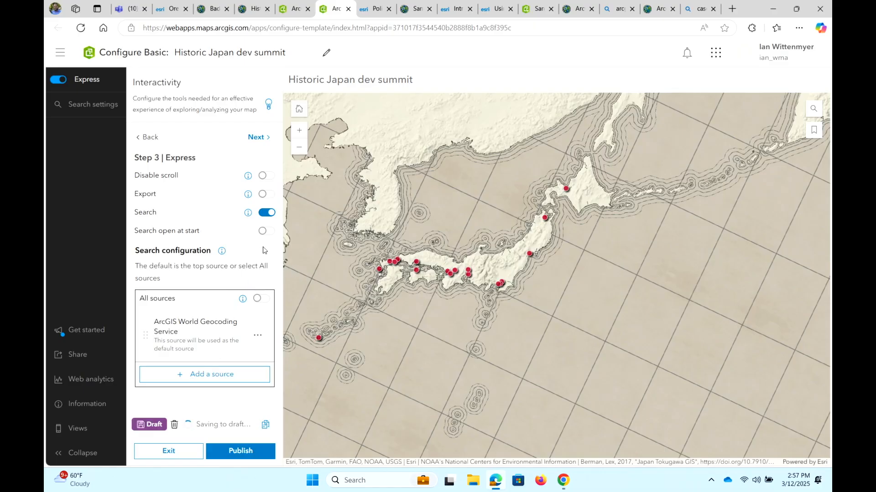
{"action": "left_click", "coordinate": [258, 138]}
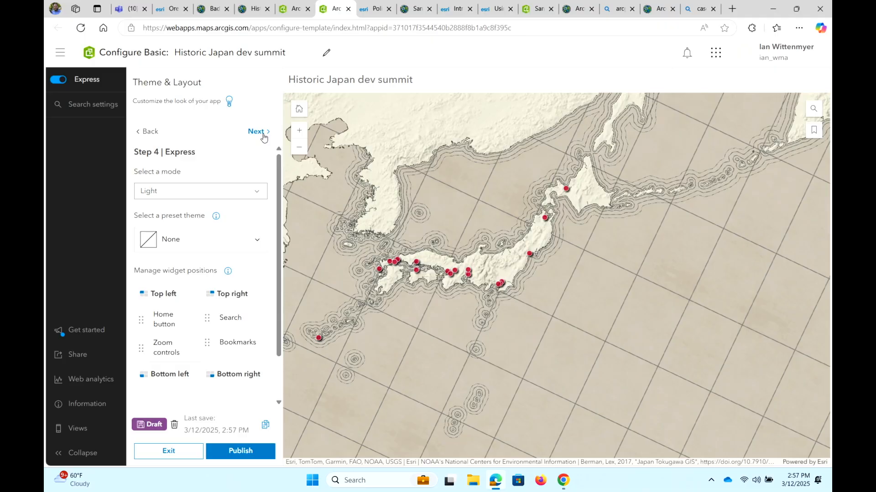
- Continue to the Language Switcher settings, turn off Express mode to access all settings, and dismiss the Map area tip
{"action": "left_click", "coordinate": [263, 137]}
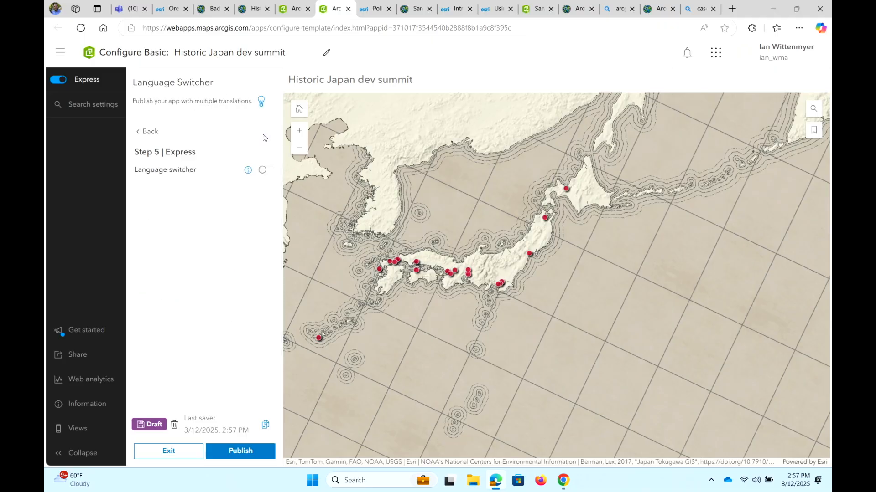
{"action": "left_click", "coordinate": [62, 85]}
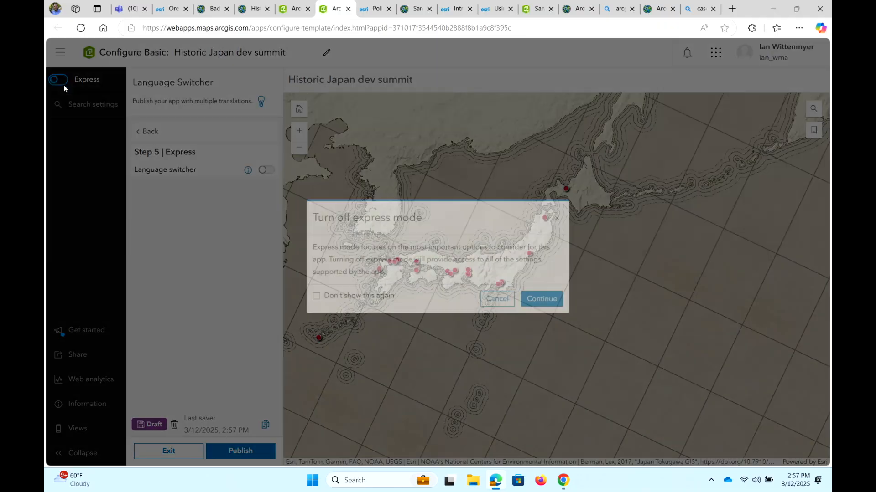
{"action": "left_click", "coordinate": [540, 294]}
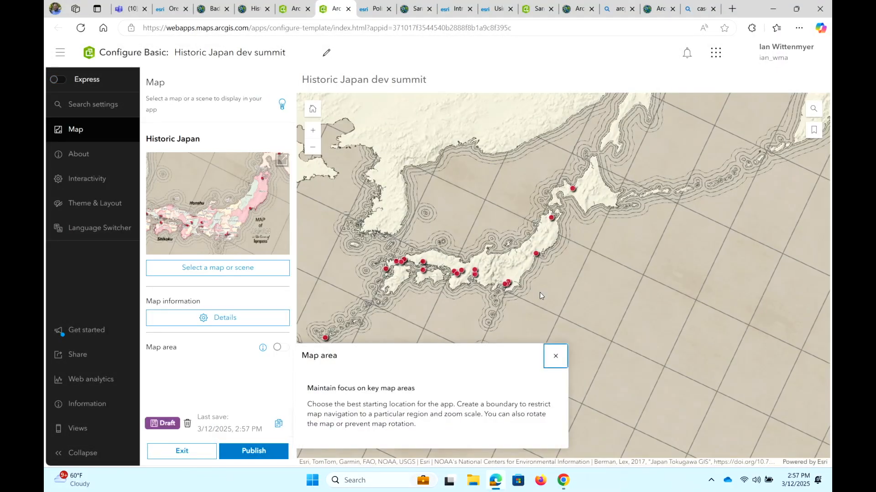
{"action": "left_click", "coordinate": [555, 356]}
{"action": "scroll", "coordinate": [464, 280], "scroll_direction": "up", "scroll_amount": 2}
{"action": "left_click_drag", "start_coordinate": [464, 280], "coordinate": [487, 304]}
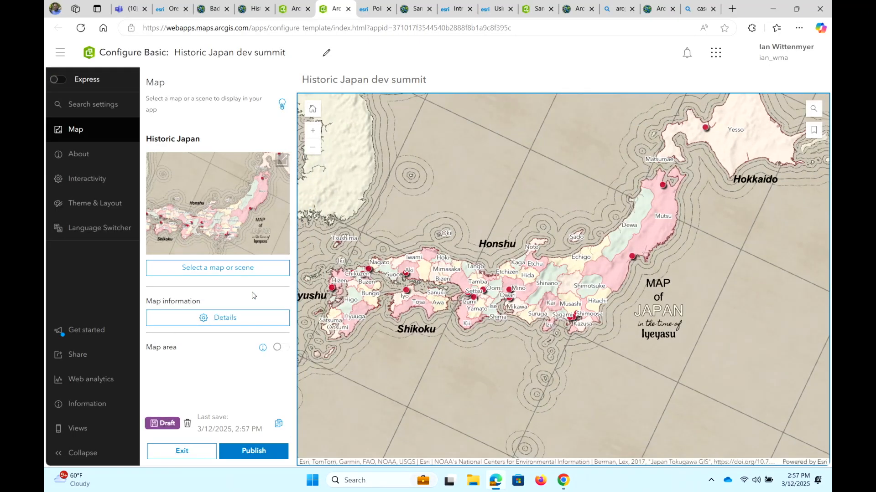
{"action": "left_click", "coordinate": [94, 178]}
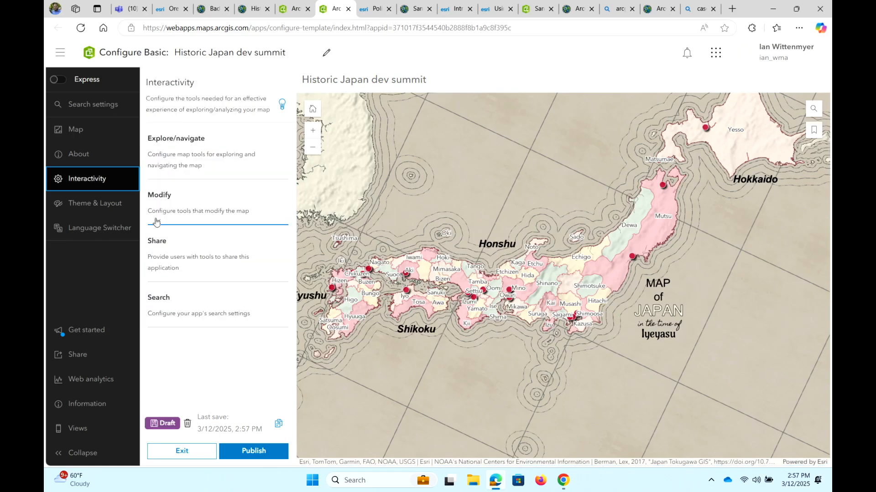
{"action": "left_click", "coordinate": [105, 154]}
{"action": "left_click", "coordinate": [106, 129]}
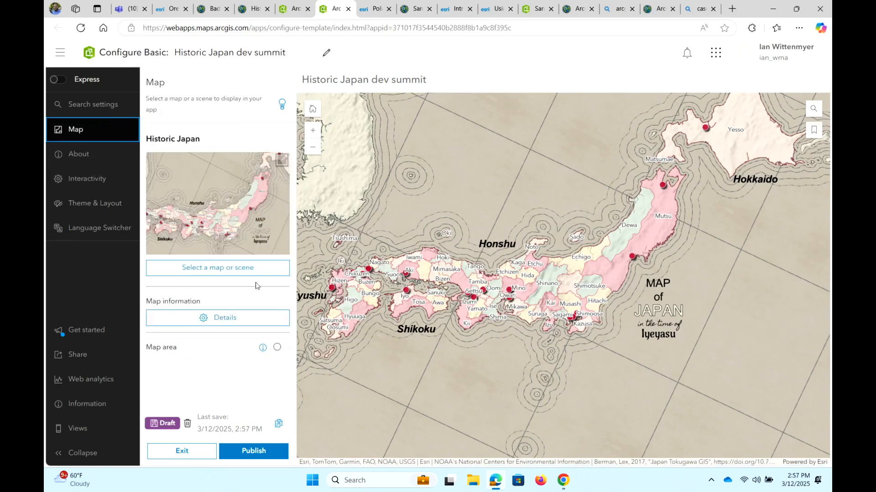
- Turn on Map area and set the app's map view closer in on Japan's main islands with the province colours and labels displayed
{"action": "left_click", "coordinate": [281, 348]}
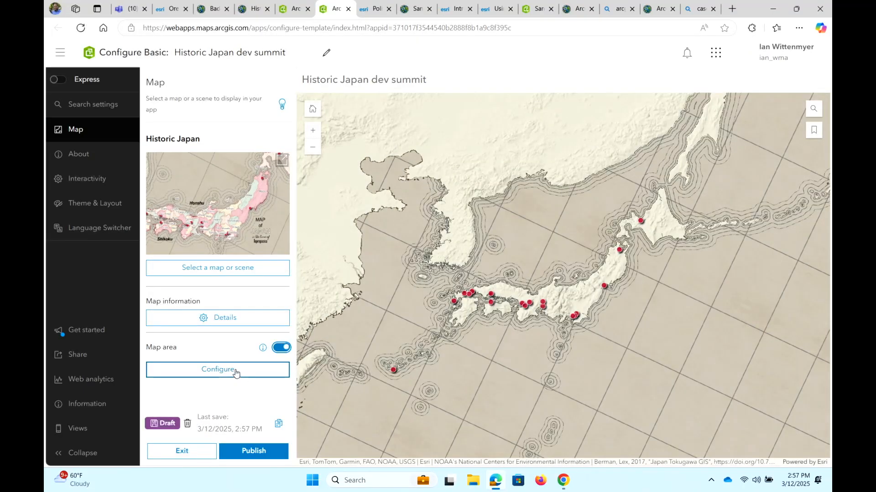
{"action": "left_click", "coordinate": [237, 374]}
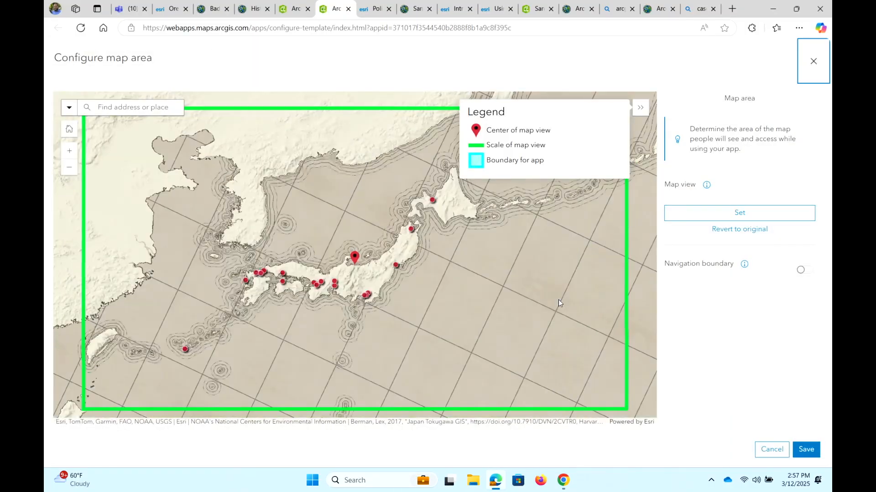
{"action": "scroll", "coordinate": [324, 267], "scroll_direction": "up", "scroll_amount": 1}
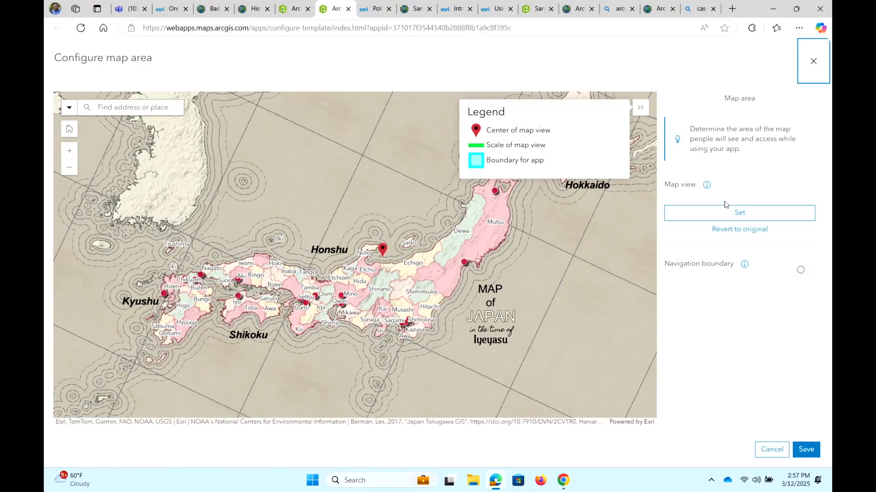
{"action": "left_click", "coordinate": [745, 213]}
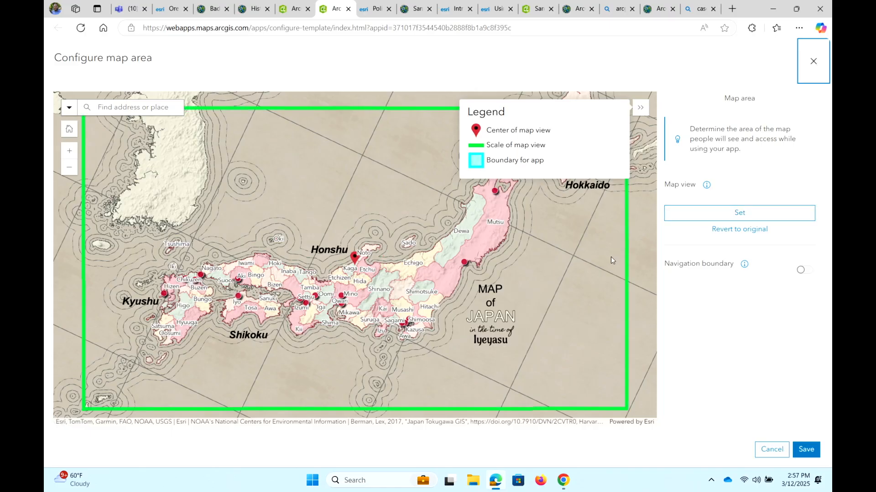
- Turn on the navigation boundary, limit zooming to between Country and Town, prevent map rotation, and save the map area
{"action": "left_click", "coordinate": [801, 271]}
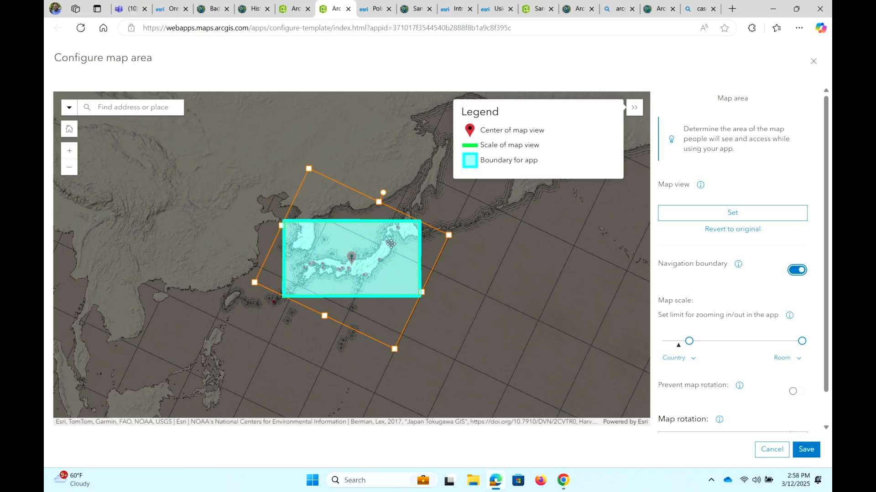
{"action": "left_click", "coordinate": [70, 129]}
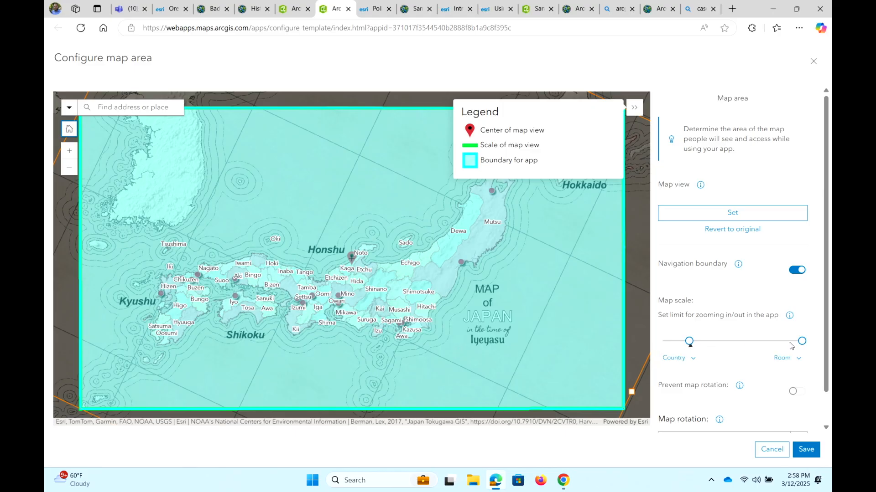
{"action": "left_click_drag", "start_coordinate": [802, 341], "coordinate": [738, 342]}
{"action": "left_click", "coordinate": [794, 392]}
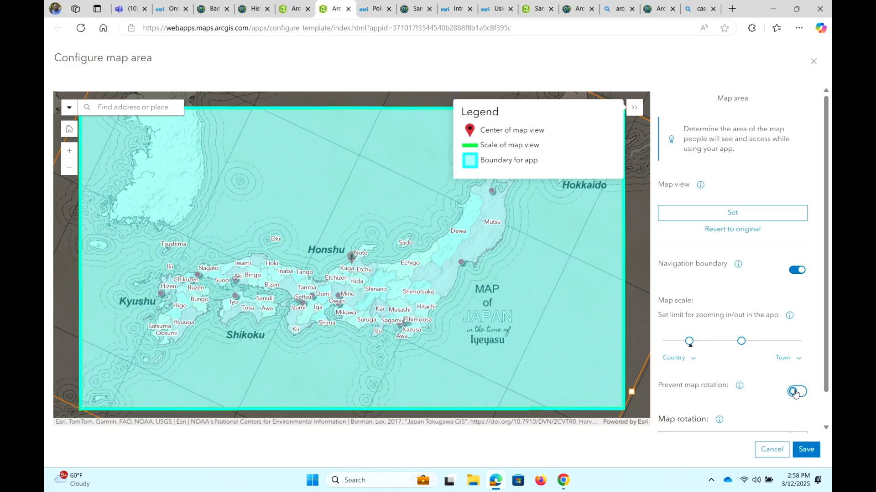
{"action": "left_click", "coordinate": [806, 450]}
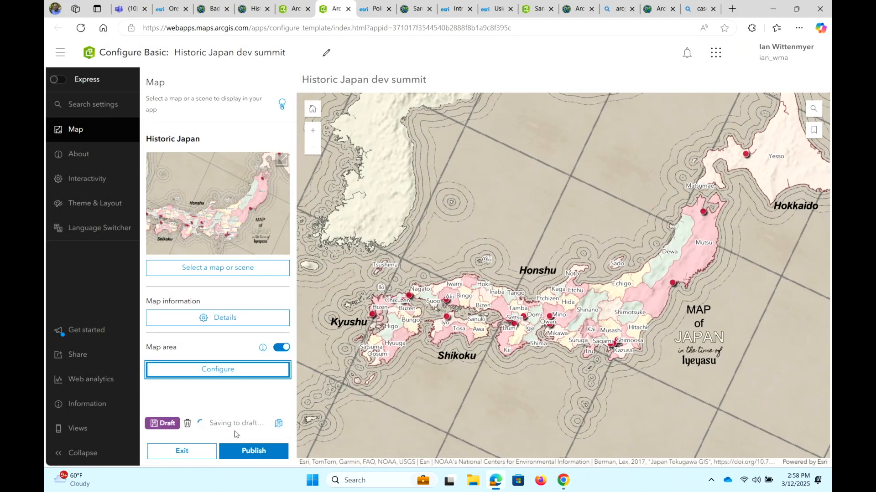
- Publish the Historic Japan dev summit app and launch the published version
{"action": "left_click", "coordinate": [246, 451]}
{"action": "left_click", "coordinate": [344, 417]}
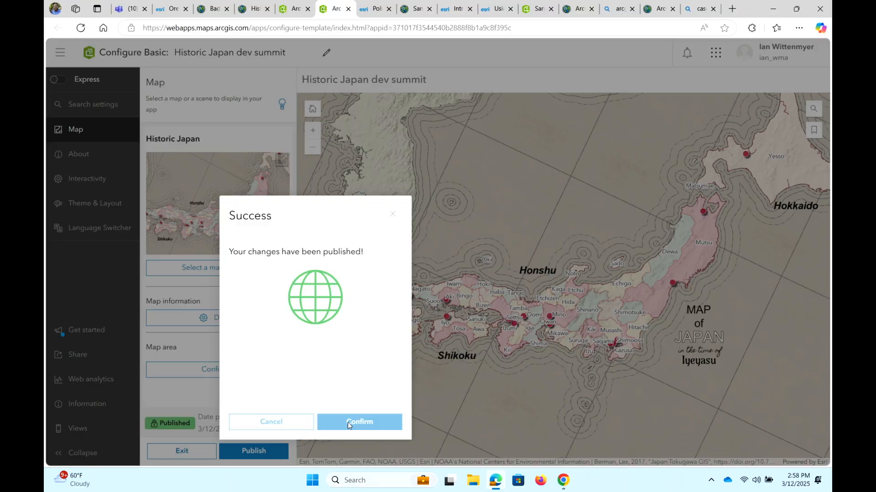
{"action": "left_click", "coordinate": [348, 423]}
{"action": "left_click", "coordinate": [348, 421]}
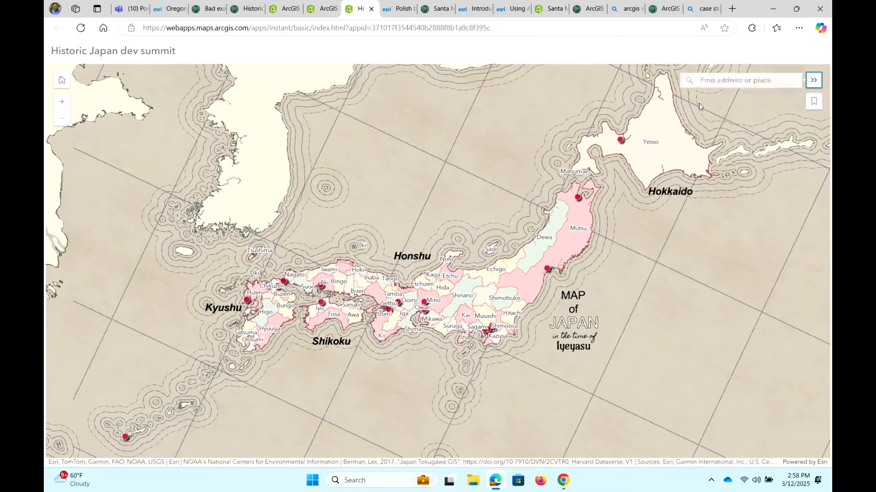
- Test the published app's place search with the text "toy" to check that suggestions are restricted to Japan
{"action": "left_click", "coordinate": [710, 77]}
{"action": "type", "text": "to"}
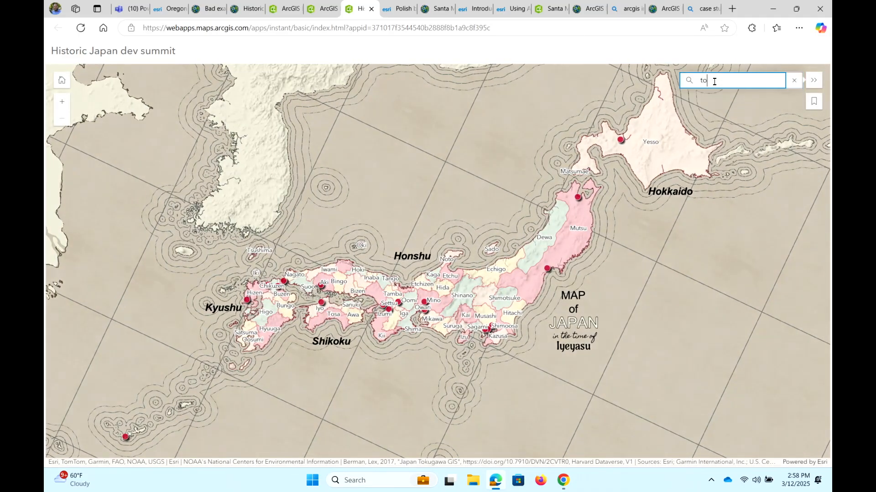
{"action": "type", "text": "y"}
{"action": "key", "text": "BackSpace"}
{"action": "type", "text": "y"}
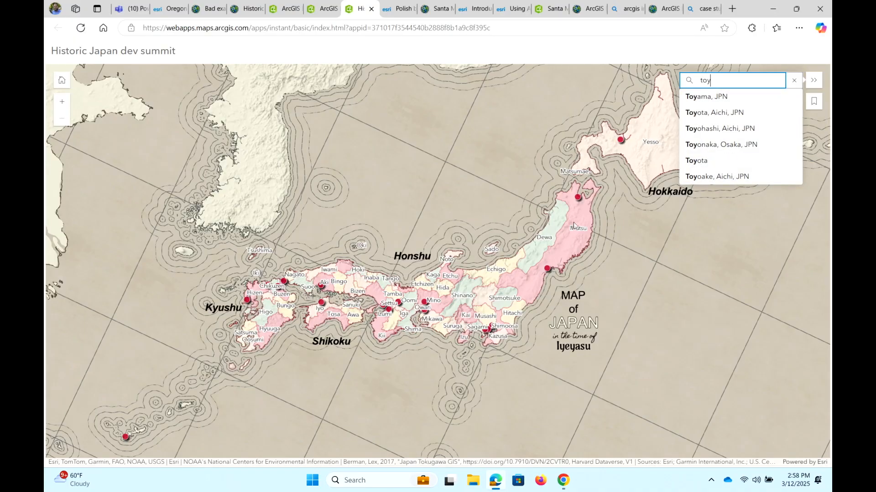
- Test the Honshu and Shikoku bookmarks in the published app and return to the home view
{"action": "left_click", "coordinate": [813, 101]}
{"action": "left_click", "coordinate": [750, 160]}
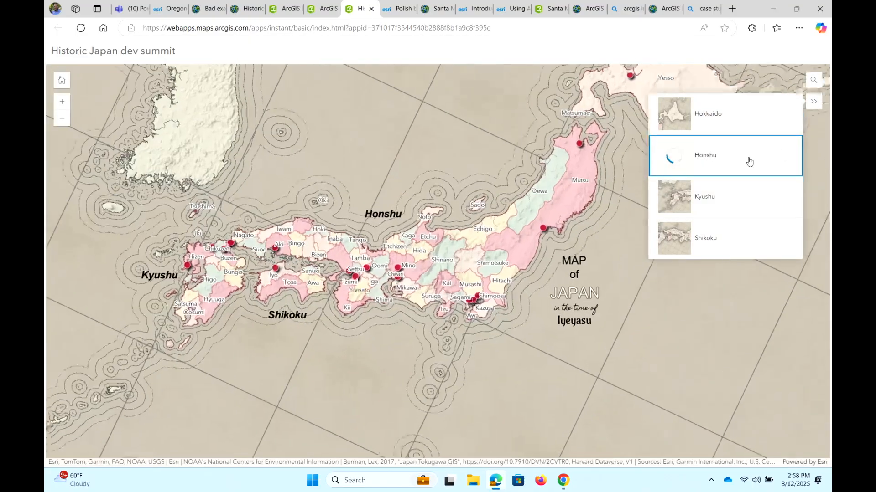
{"action": "left_click", "coordinate": [716, 233]}
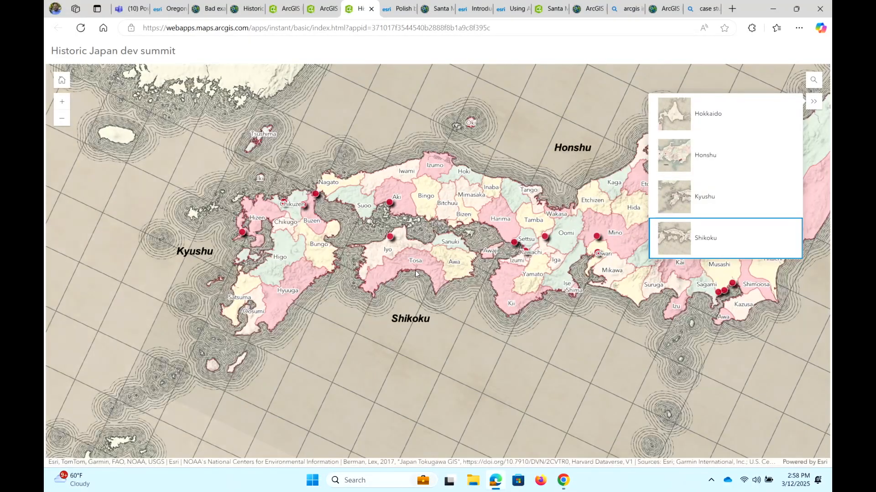
{"action": "left_click", "coordinate": [67, 82]}
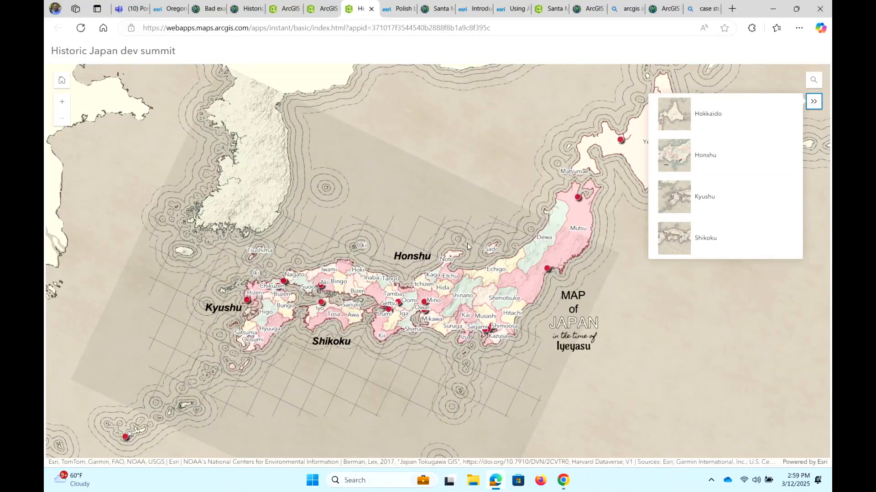
- Zoom and pan around the published map to test its zoom limits and navigation boundary
{"action": "scroll", "coordinate": [467, 243], "scroll_direction": "up", "scroll_amount": 2}
{"action": "scroll", "coordinate": [467, 243], "scroll_direction": "down", "scroll_amount": 2}
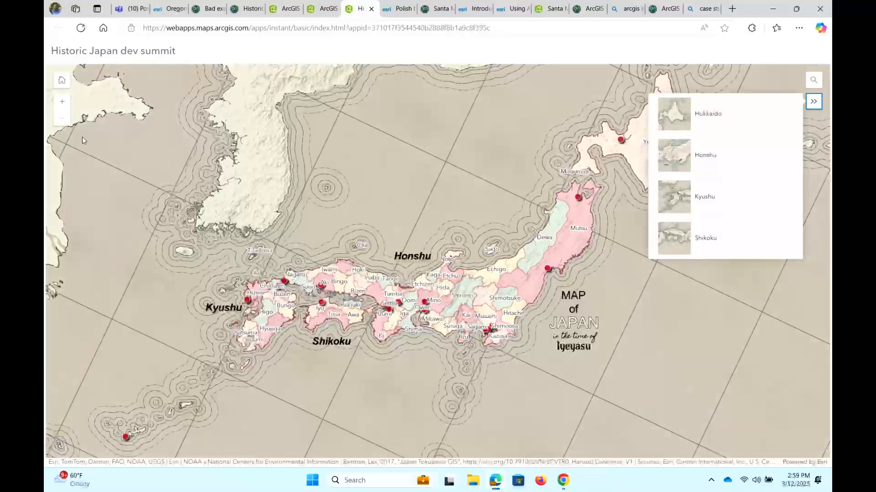
{"action": "left_click_drag", "start_coordinate": [125, 152], "coordinate": [148, 145]}
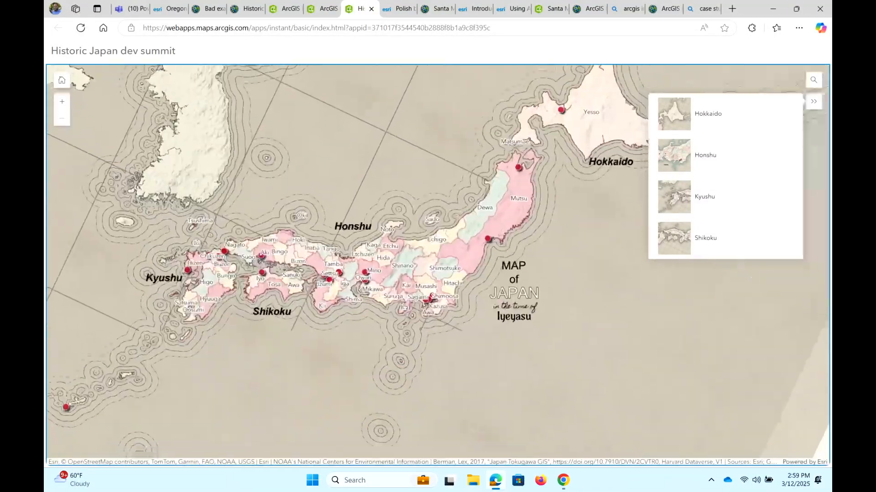
{"action": "left_click_drag", "start_coordinate": [461, 344], "coordinate": [589, 357]}
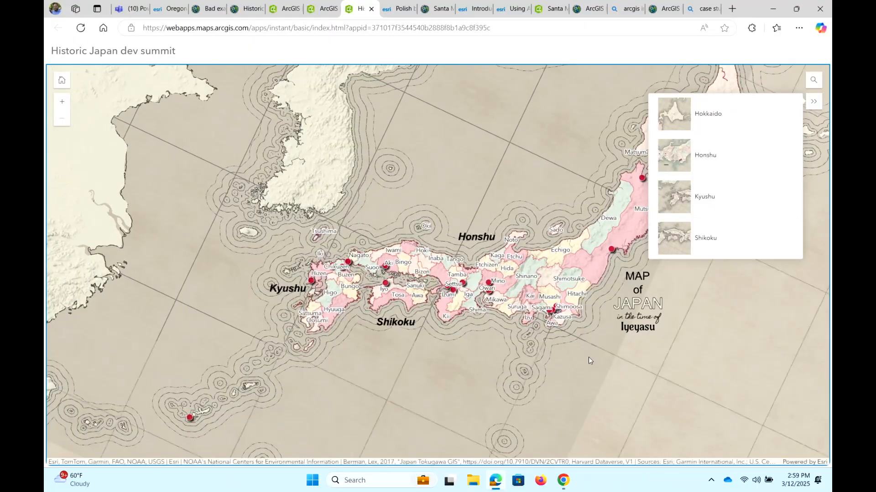
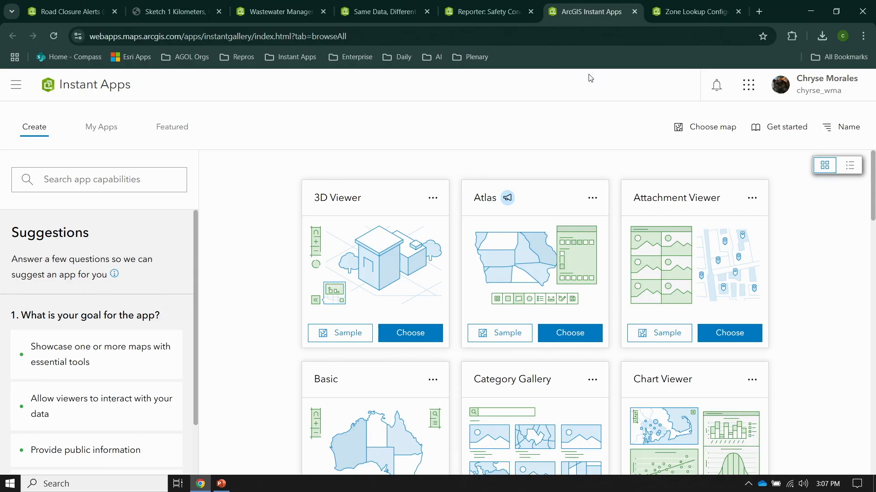
- Locate Instant Apps in the ArcGIS app launcher and close the launcher
{"action": "left_click", "coordinate": [746, 90]}
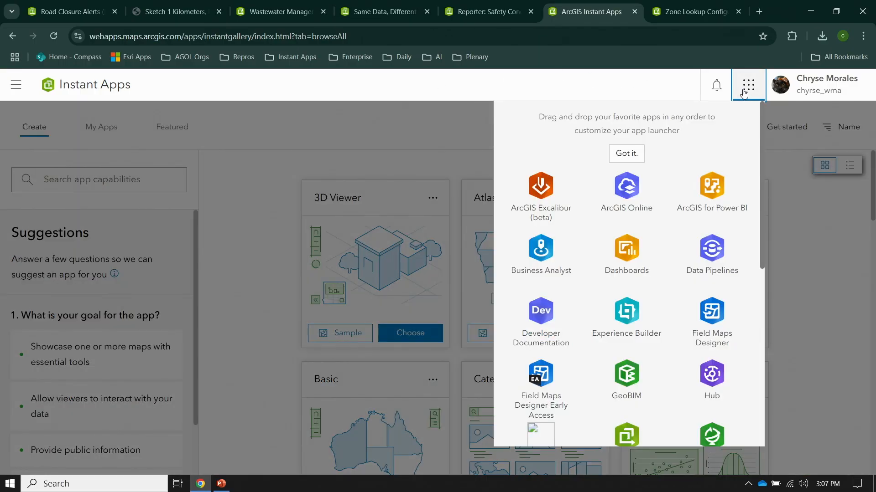
{"action": "scroll", "coordinate": [695, 206], "scroll_direction": "down", "scroll_amount": 3}
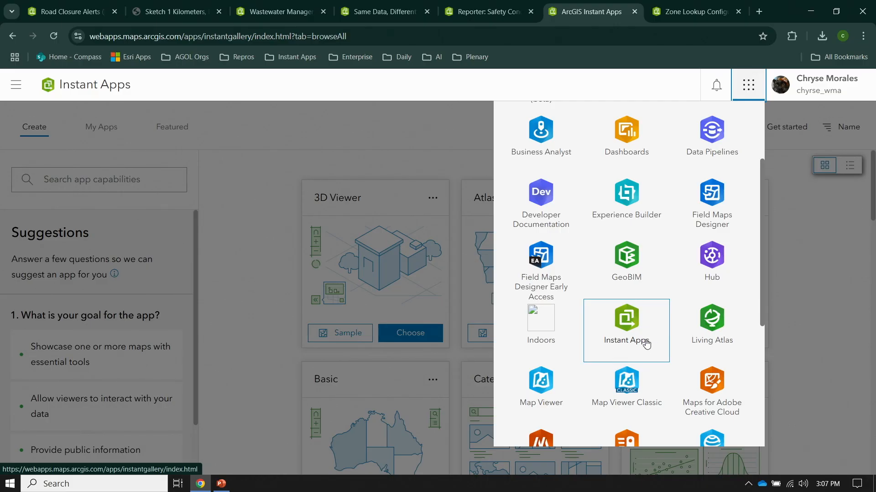
{"action": "left_click", "coordinate": [281, 225]}
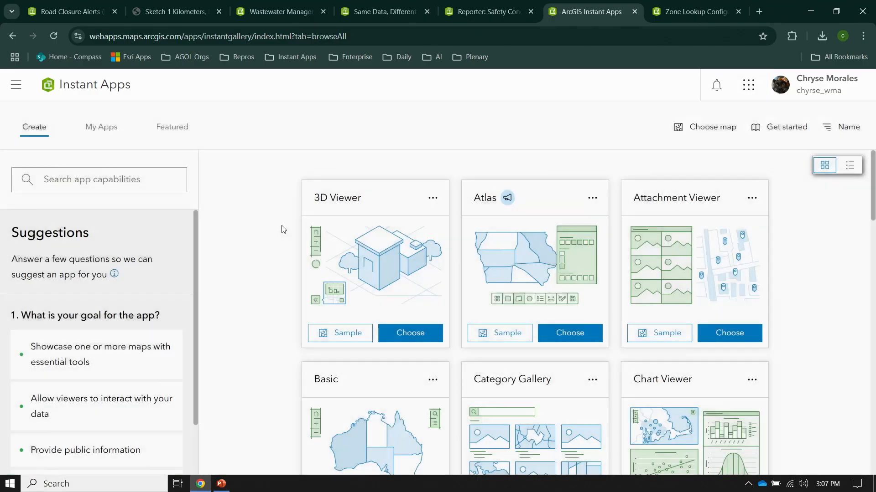
- Browse the Instant Apps template gallery from 3D Viewer through Interactive Legend and return to its start
{"action": "scroll", "coordinate": [283, 229], "scroll_direction": "down", "scroll_amount": 1}
{"action": "scroll", "coordinate": [282, 229], "scroll_direction": "down", "scroll_amount": 4}
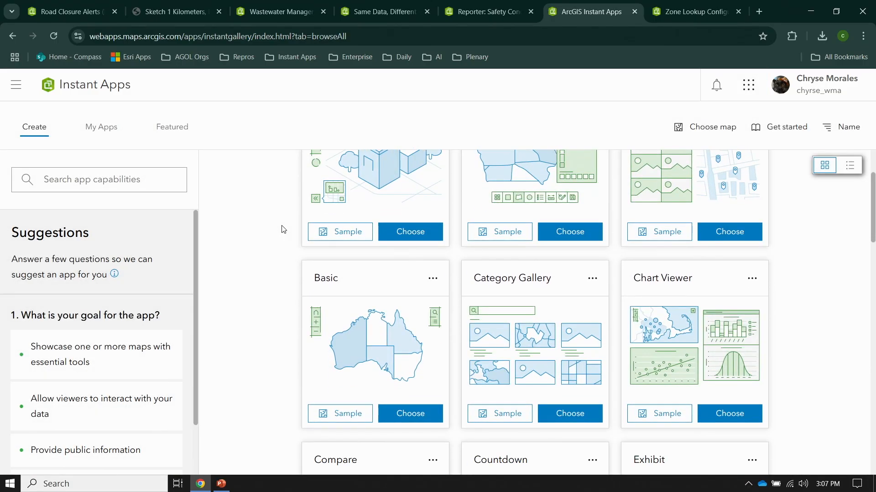
{"action": "scroll", "coordinate": [282, 230], "scroll_direction": "down", "scroll_amount": 7}
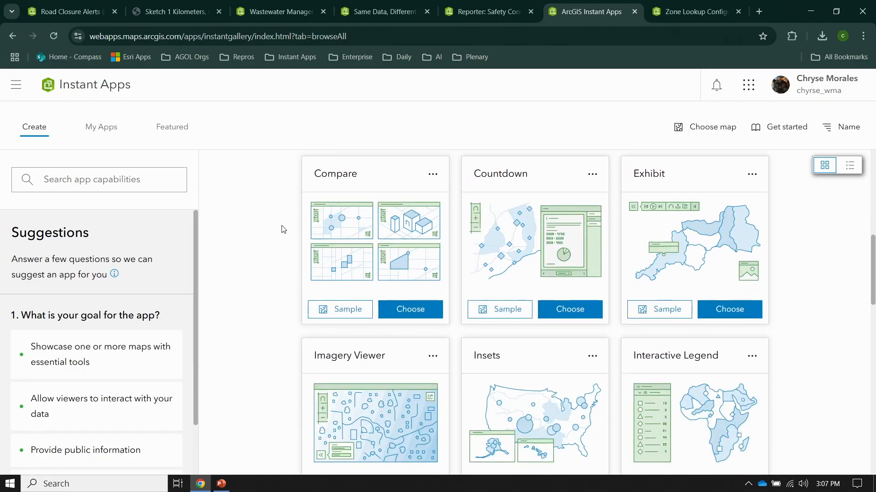
{"action": "scroll", "coordinate": [282, 230], "scroll_direction": "down", "scroll_amount": 2}
{"action": "scroll", "coordinate": [282, 230], "scroll_direction": "up", "scroll_amount": 13}
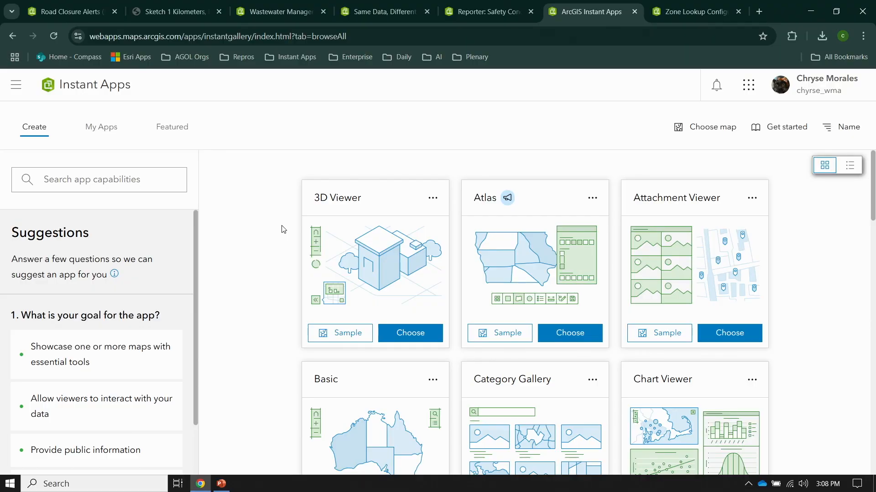
- Narrow the suggested templates with the goal "Provide public information" and the sharing option "Graphic and statistical information"
{"action": "scroll", "coordinate": [68, 345], "scroll_direction": "down", "scroll_amount": 2}
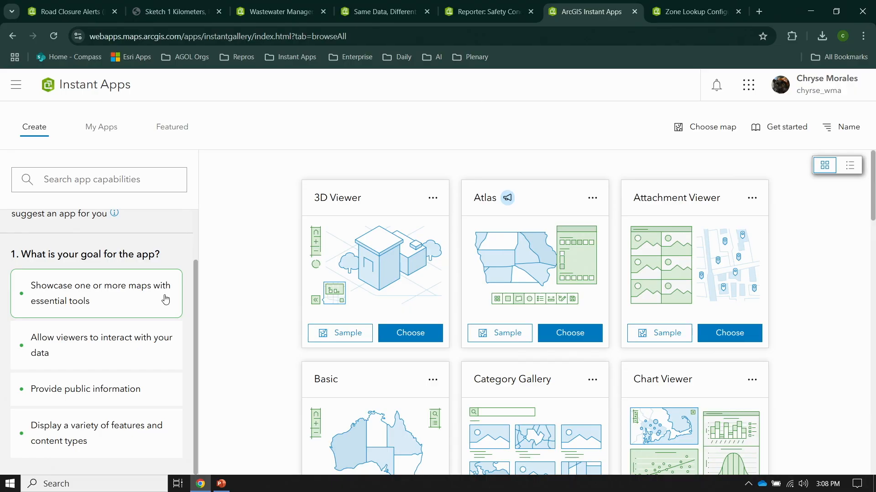
{"action": "left_click", "coordinate": [151, 395]}
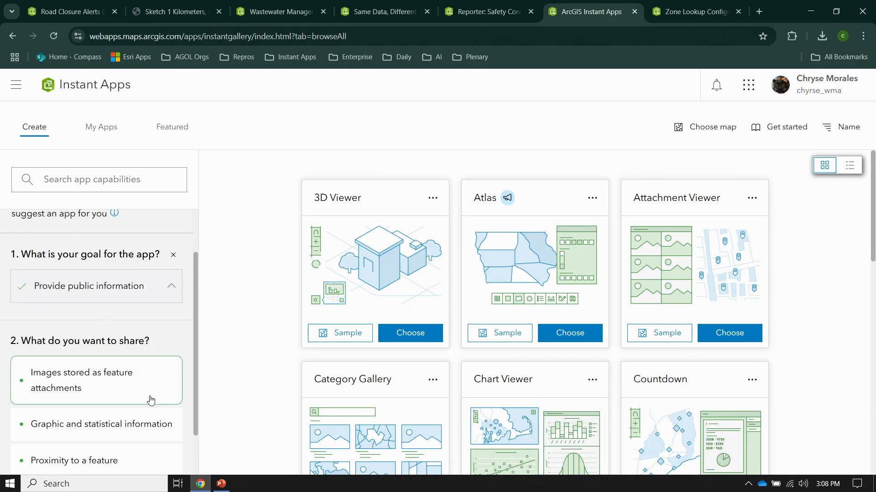
{"action": "scroll", "coordinate": [151, 400], "scroll_direction": "down", "scroll_amount": 1}
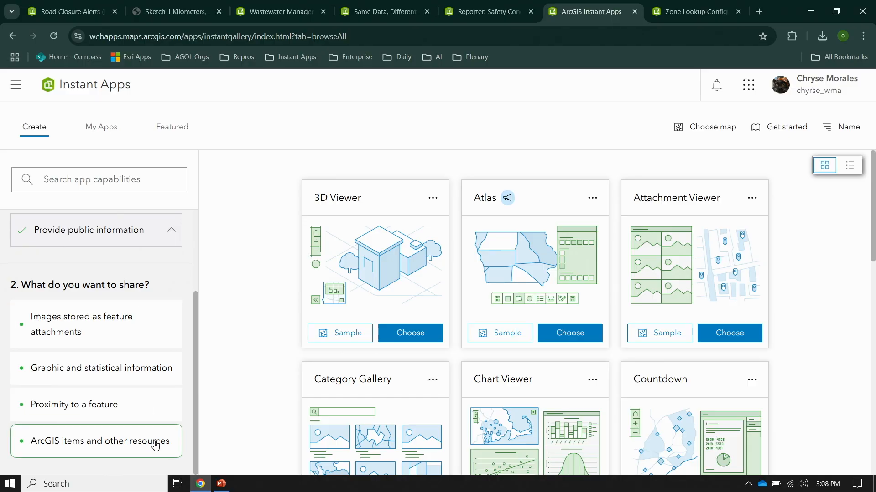
{"action": "left_click", "coordinate": [145, 379]}
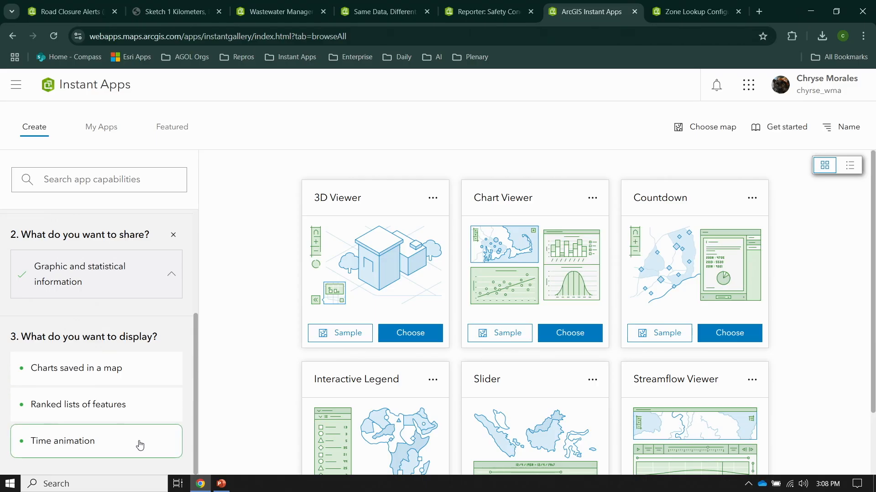
- Narrow the suggested templates with the display option "Time animation", review the suggestions, and clear the answer about what to share
{"action": "left_click", "coordinate": [140, 446]}
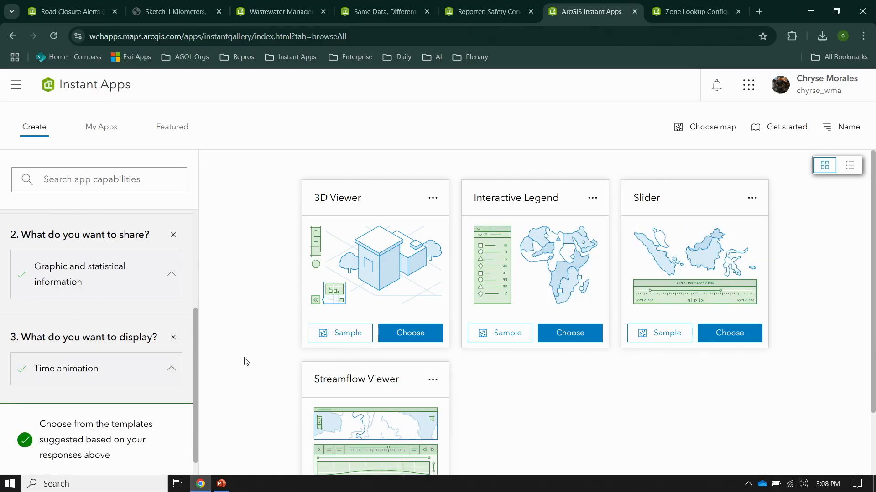
{"action": "scroll", "coordinate": [255, 356], "scroll_direction": "down", "scroll_amount": 2}
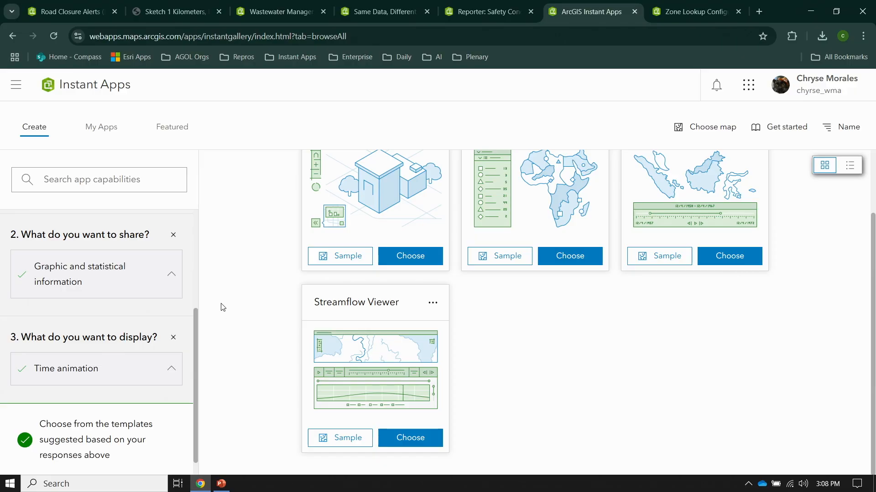
{"action": "left_click", "coordinate": [174, 235]}
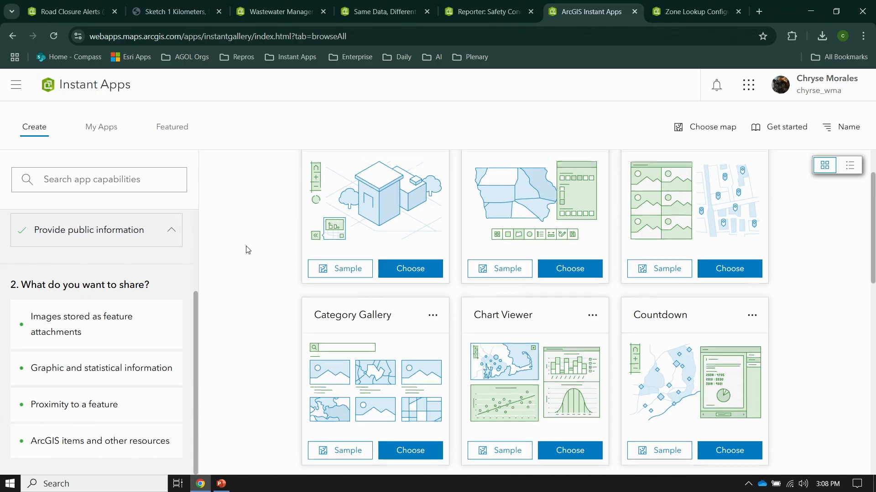
- Filter the template gallery by the popular app capability "time" and review the matching templates
{"action": "left_click", "coordinate": [136, 179]}
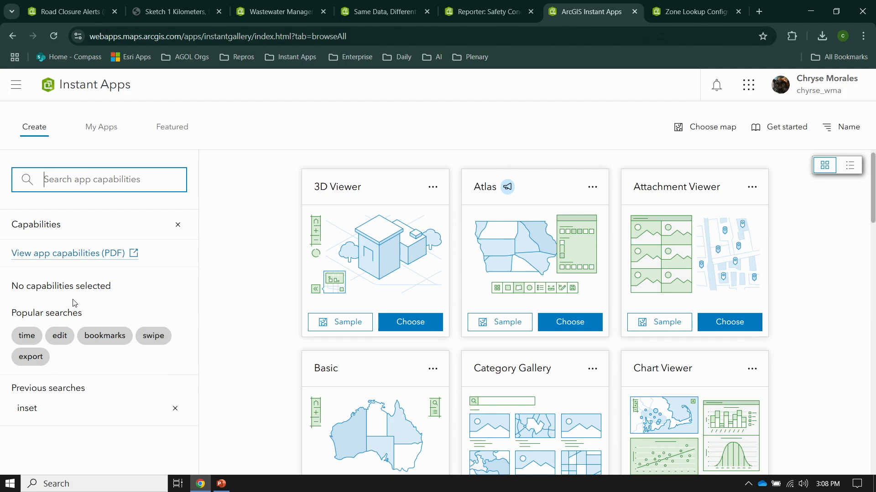
{"action": "left_click", "coordinate": [34, 337]}
{"action": "scroll", "coordinate": [200, 329], "scroll_direction": "down", "scroll_amount": 1}
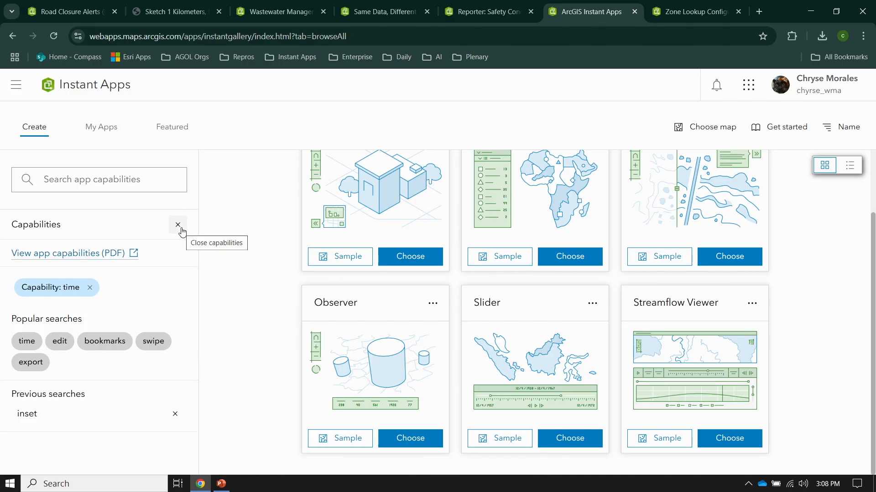
- Open the app capabilities PDF and go to the template capabilities table on page 2
{"action": "left_click", "coordinate": [124, 258]}
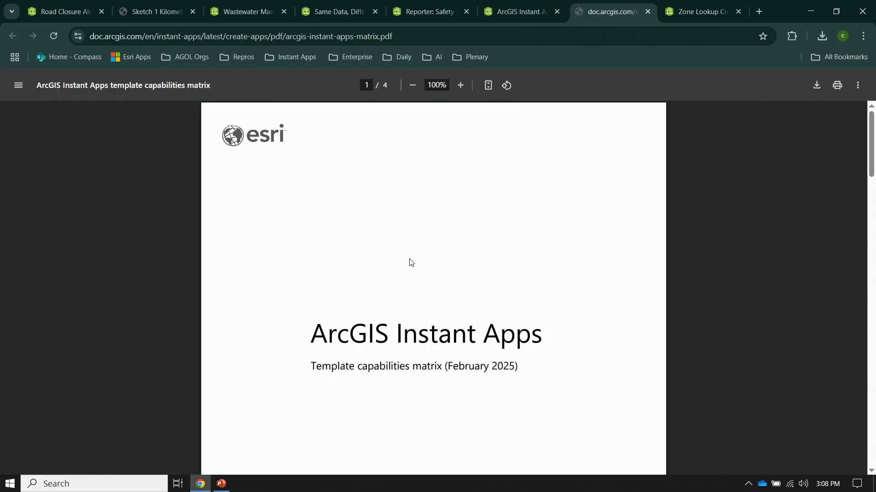
{"action": "scroll", "coordinate": [411, 263], "scroll_direction": "down", "scroll_amount": 2}
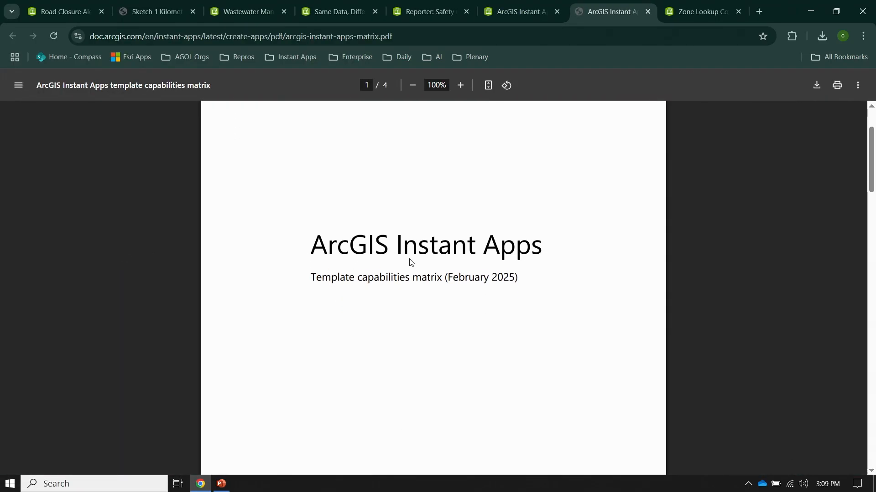
{"action": "scroll", "coordinate": [412, 263], "scroll_direction": "down", "scroll_amount": 2}
{"action": "scroll", "coordinate": [411, 262], "scroll_direction": "down", "scroll_amount": 10}
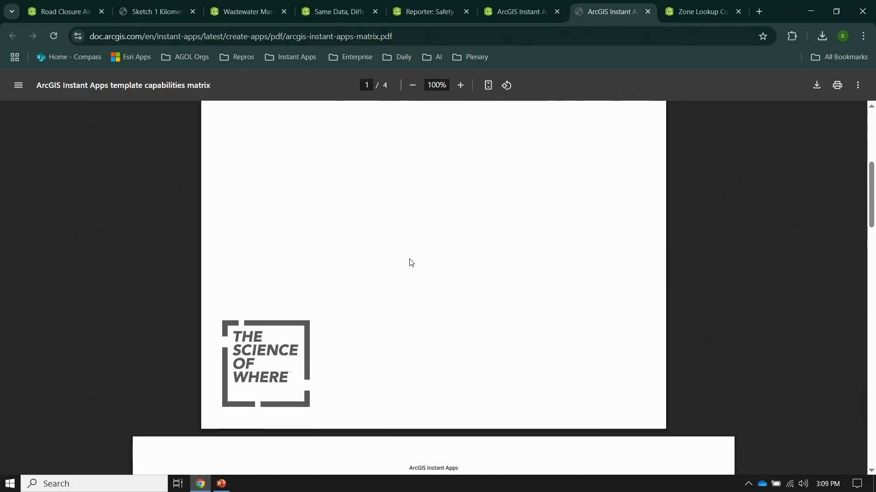
{"action": "scroll", "coordinate": [409, 258], "scroll_direction": "down", "scroll_amount": 1}
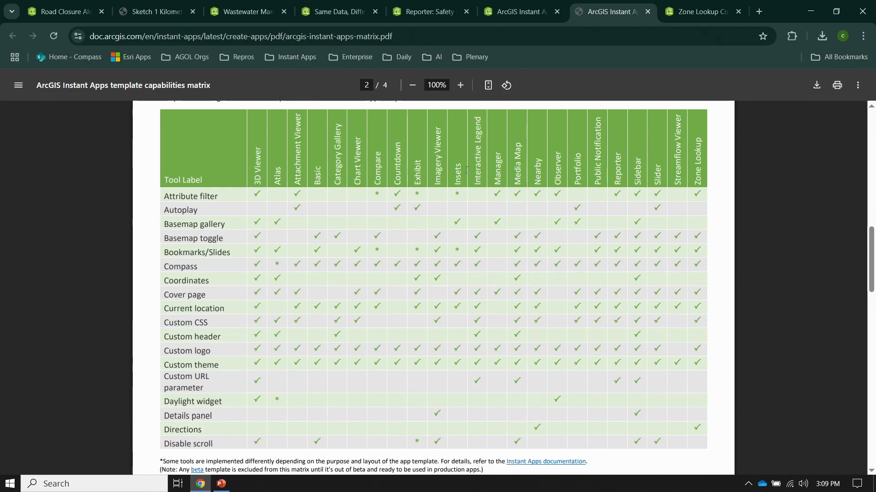
- Examine the tools supported by each template through page 3, highlight the "Floor filter" label, and close the PDF
{"action": "scroll", "coordinate": [331, 226], "scroll_direction": "down", "scroll_amount": 4}
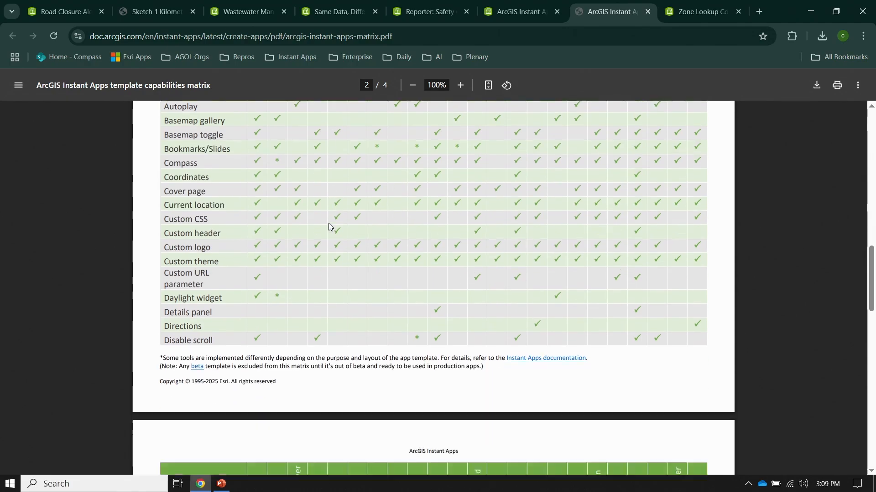
{"action": "scroll", "coordinate": [329, 223], "scroll_direction": "down", "scroll_amount": 2}
{"action": "scroll", "coordinate": [329, 223], "scroll_direction": "down", "scroll_amount": 2}
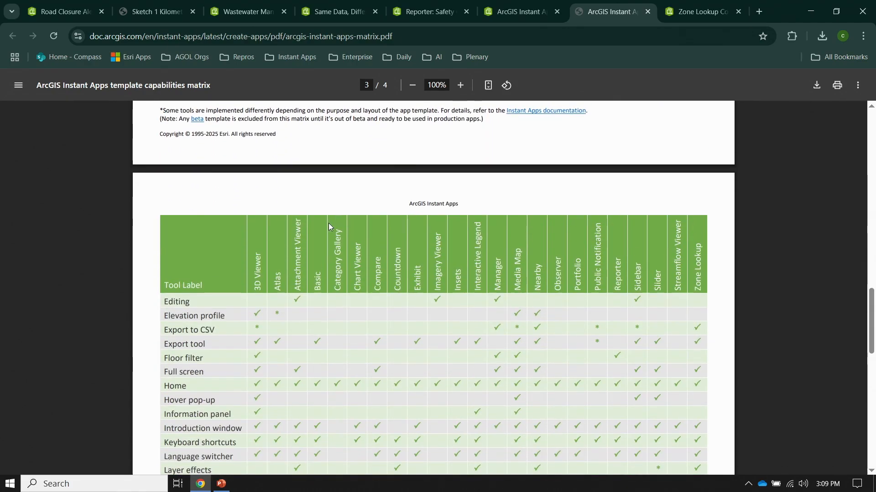
{"action": "scroll", "coordinate": [329, 223], "scroll_direction": "down", "scroll_amount": 2}
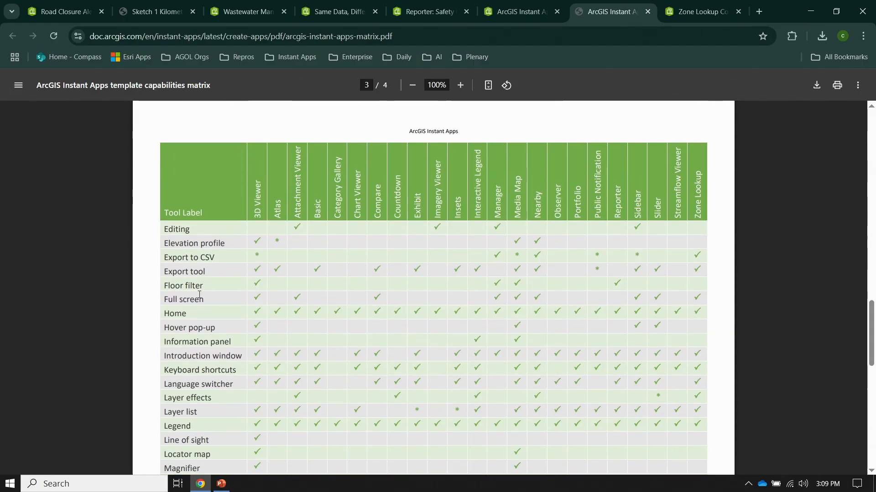
{"action": "scroll", "coordinate": [199, 295], "scroll_direction": "down", "scroll_amount": 1}
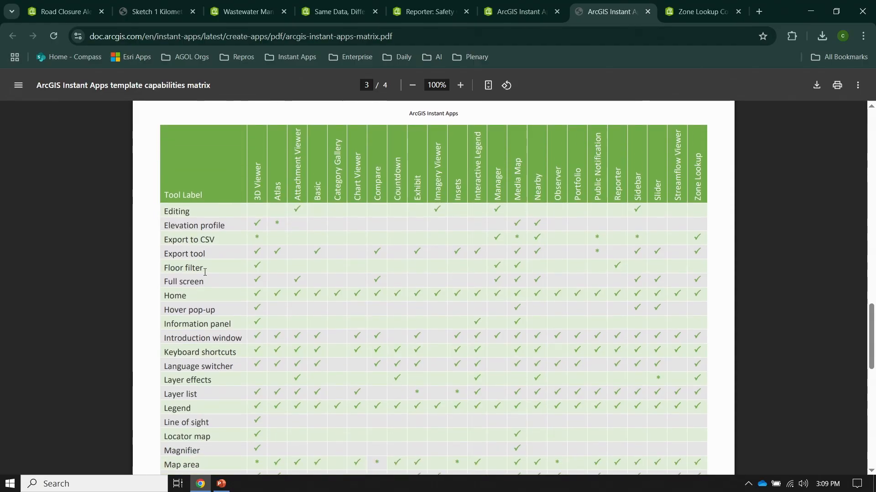
{"action": "left_click_drag", "start_coordinate": [204, 268], "coordinate": [160, 269]}
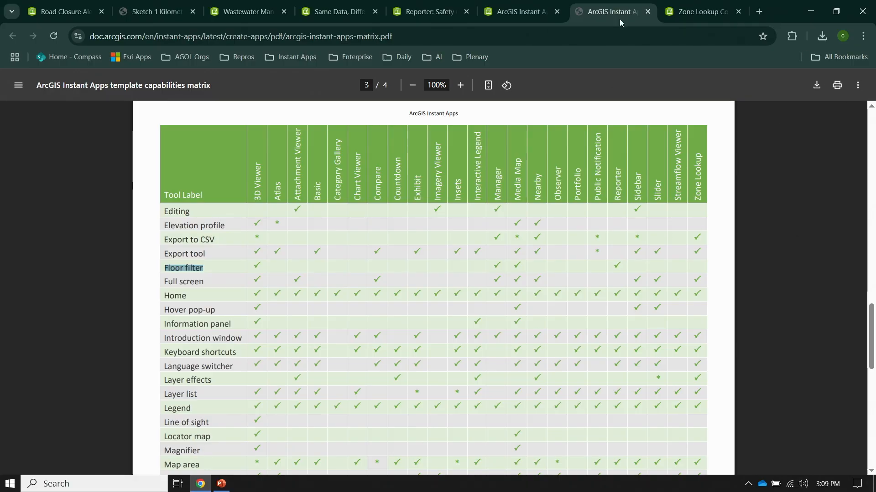
{"action": "left_click", "coordinate": [648, 11]}
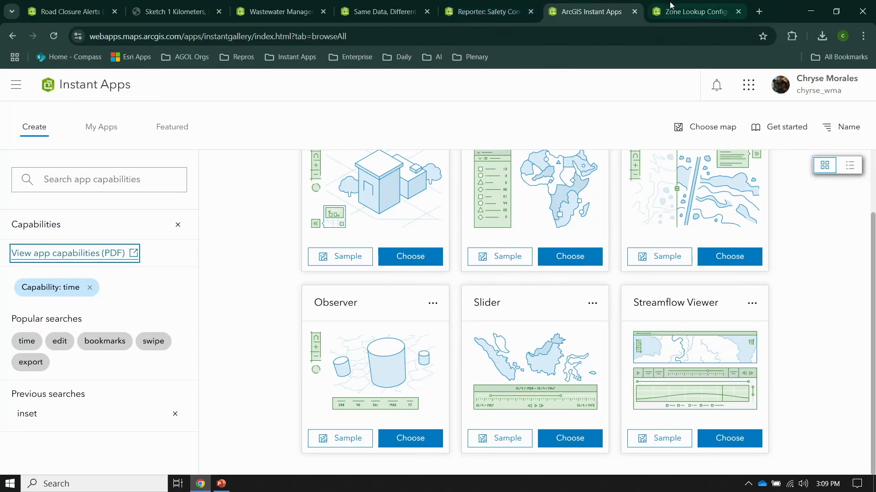
- Switch to the Zone Lookup configuration for Colorado Electricity Providers and display its map area setting
{"action": "left_click", "coordinate": [680, 12]}
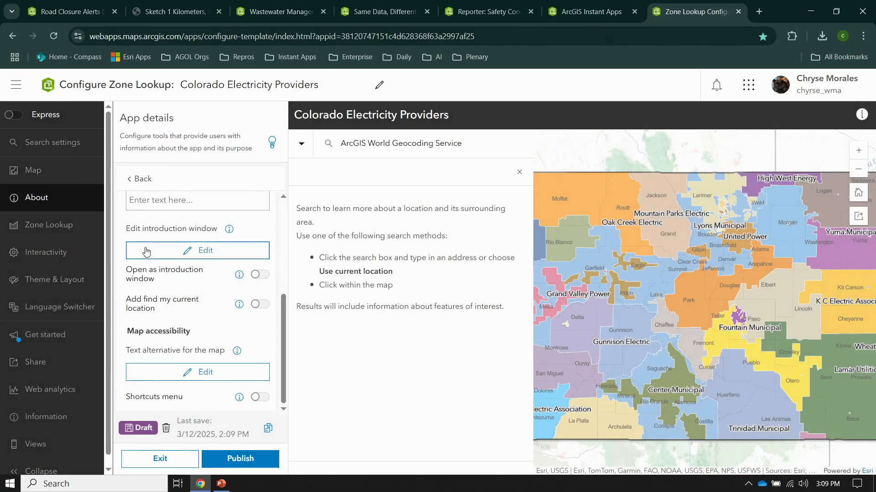
{"action": "scroll", "coordinate": [146, 248], "scroll_direction": "up", "scroll_amount": 5}
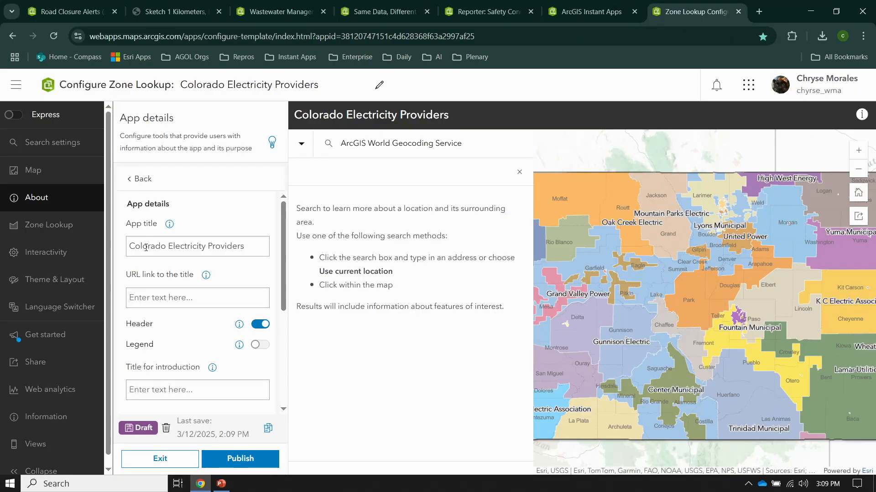
{"action": "left_click", "coordinate": [86, 172]}
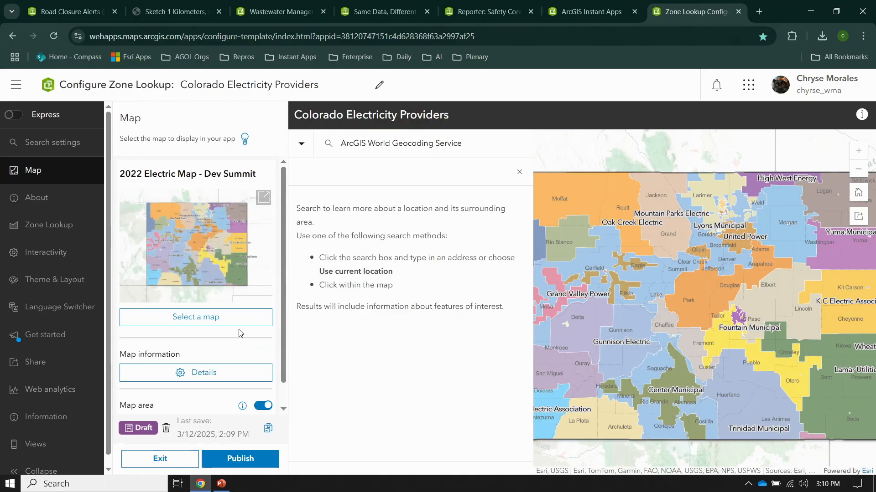
{"action": "scroll", "coordinate": [240, 333], "scroll_direction": "down", "scroll_amount": 1}
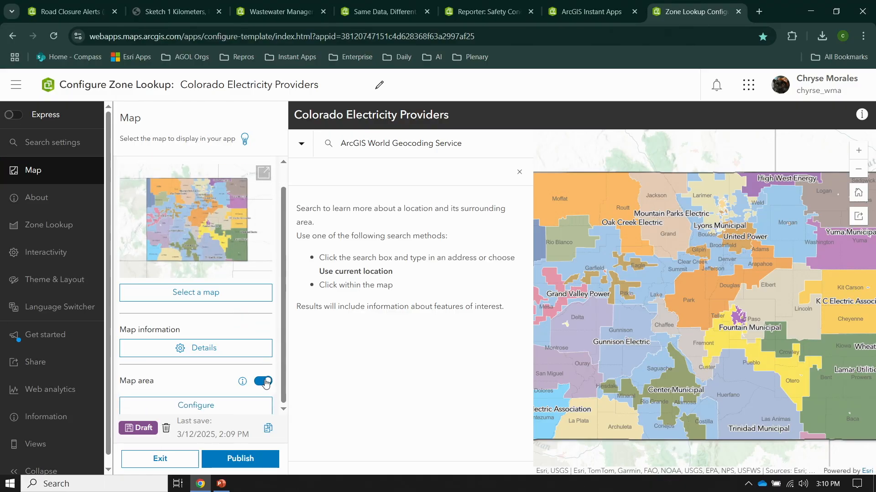
- Turn the map area setting off and back on, and view its configuration without saving changes
{"action": "triple_click", "coordinate": [124, 380]}
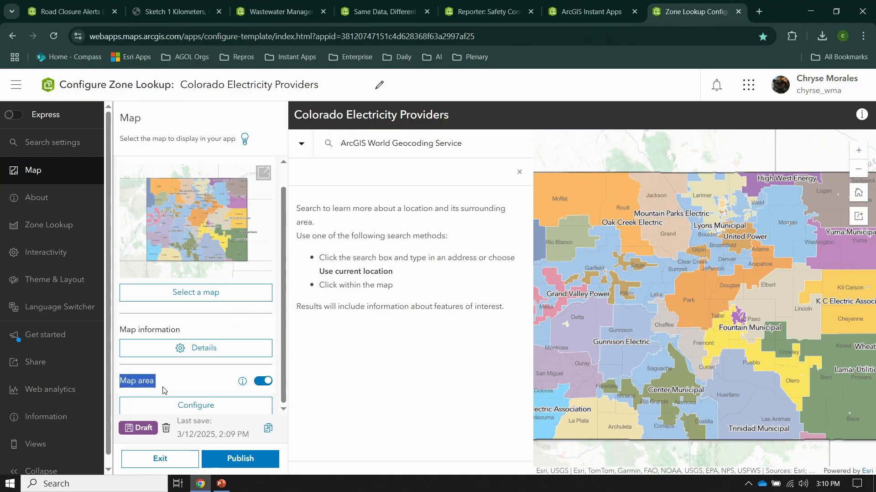
{"action": "left_click", "coordinate": [261, 383]}
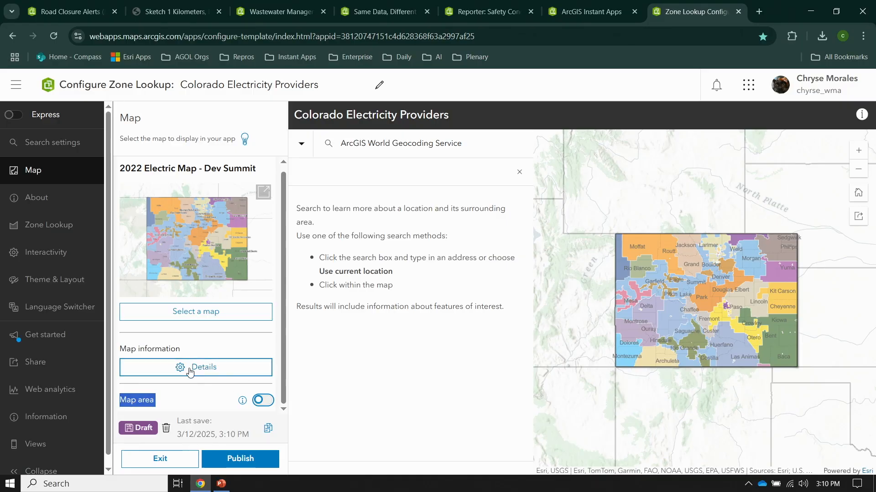
{"action": "left_click", "coordinate": [261, 400]}
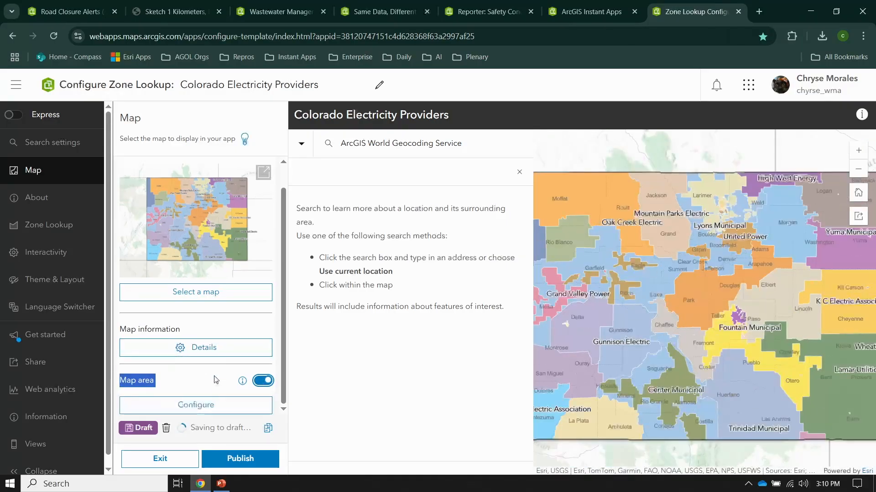
{"action": "left_click", "coordinate": [209, 402]}
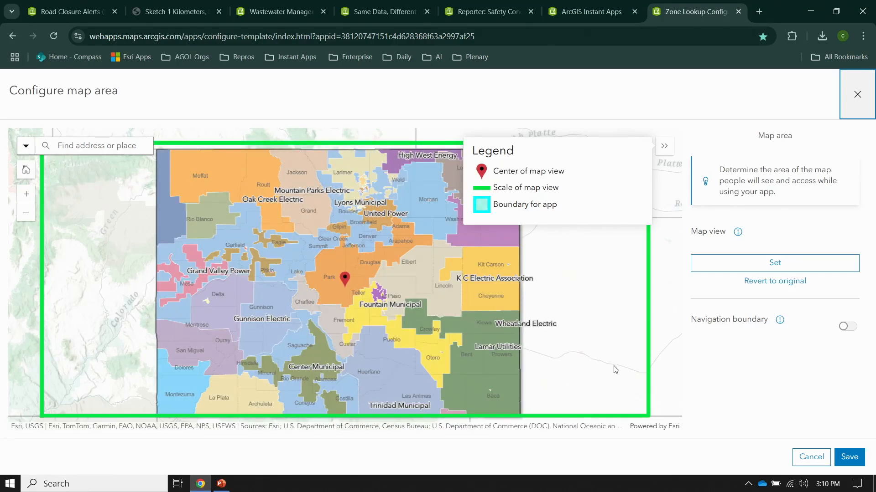
{"action": "left_click", "coordinate": [812, 457]}
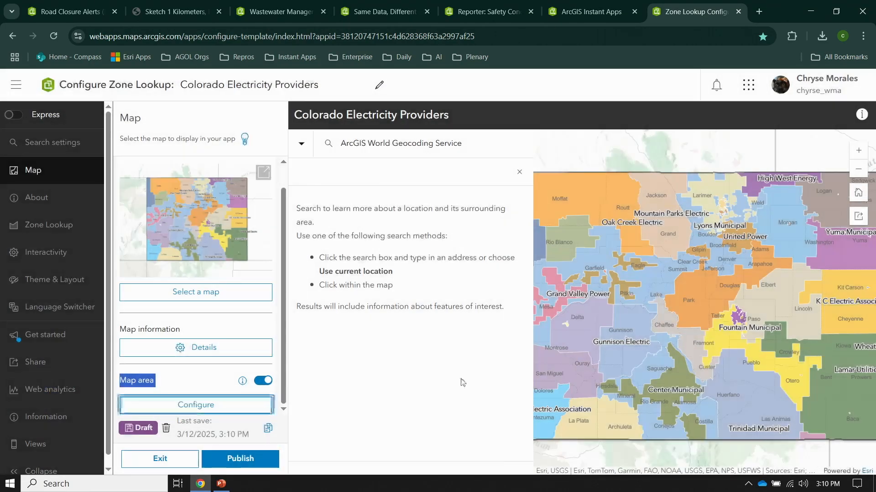
- Open the app details settings and highlight the default introduction text in the app preview
{"action": "left_click", "coordinate": [60, 198]}
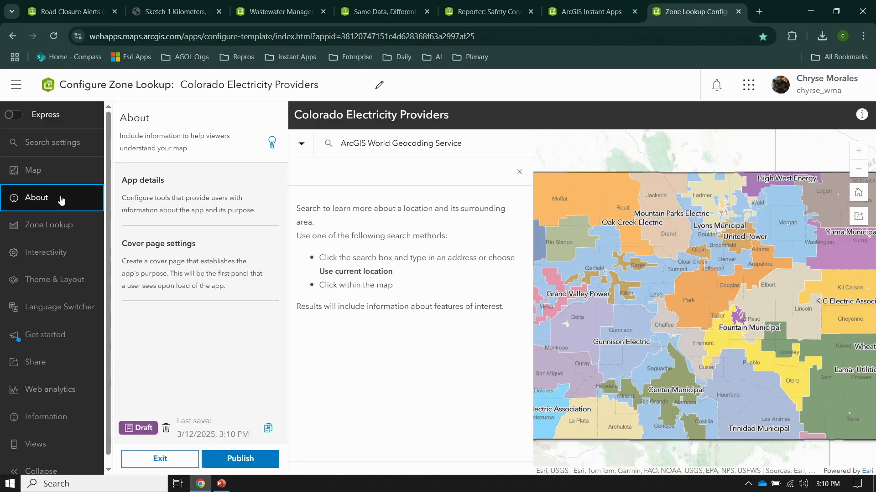
{"action": "left_click", "coordinate": [175, 191]}
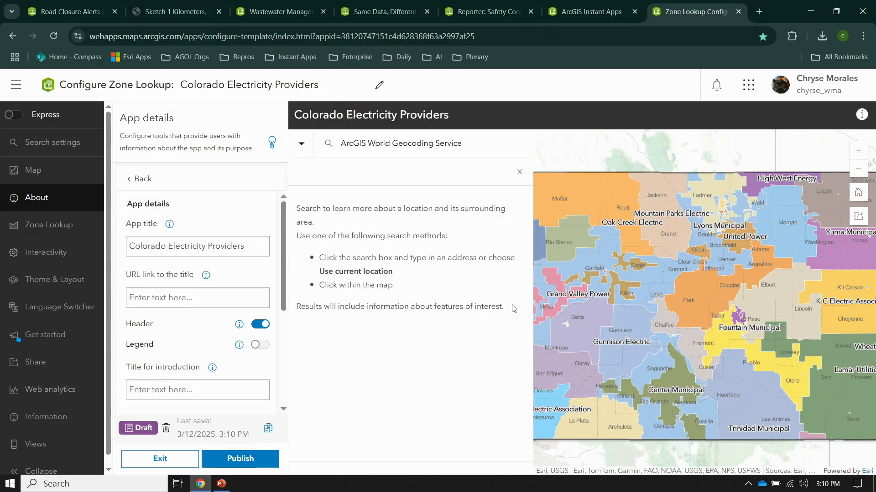
{"action": "left_click_drag", "start_coordinate": [514, 309], "coordinate": [283, 209]}
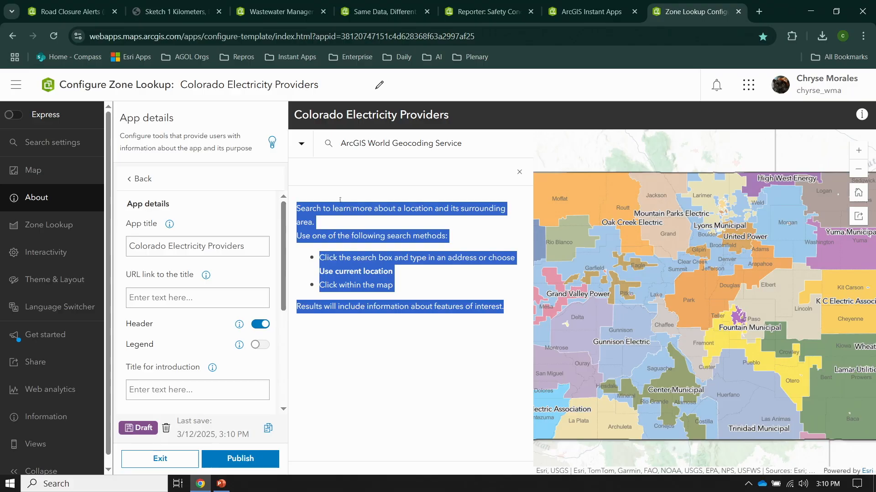
- Enable "Open as introduction window" to preview the introduction as a pop-up, and disable it again
{"action": "scroll", "coordinate": [209, 328], "scroll_direction": "down", "scroll_amount": 3}
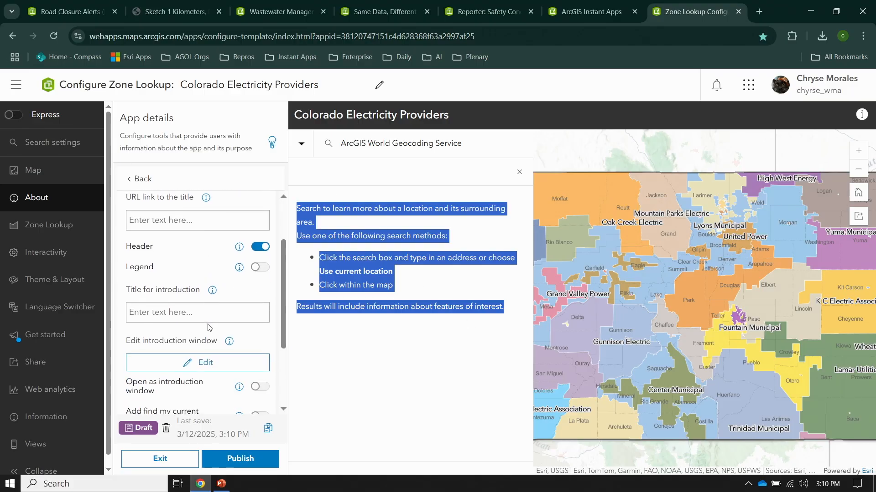
{"action": "left_click", "coordinate": [259, 314]}
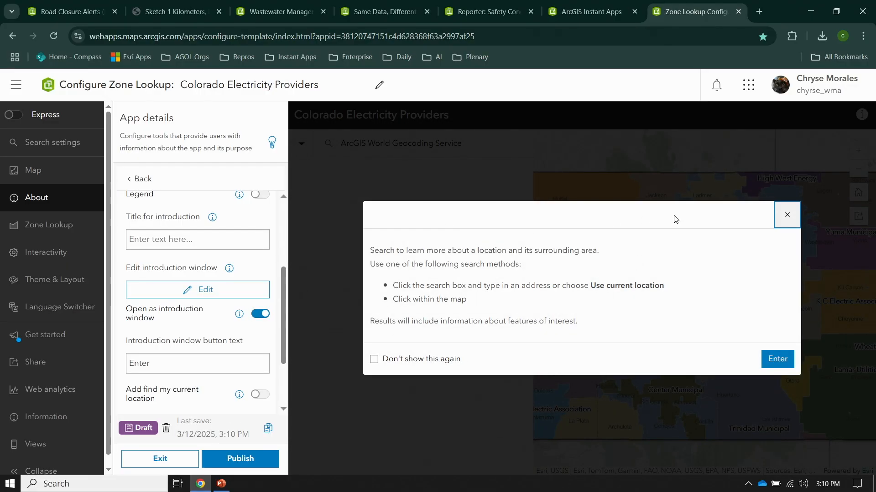
{"action": "left_click", "coordinate": [256, 317]}
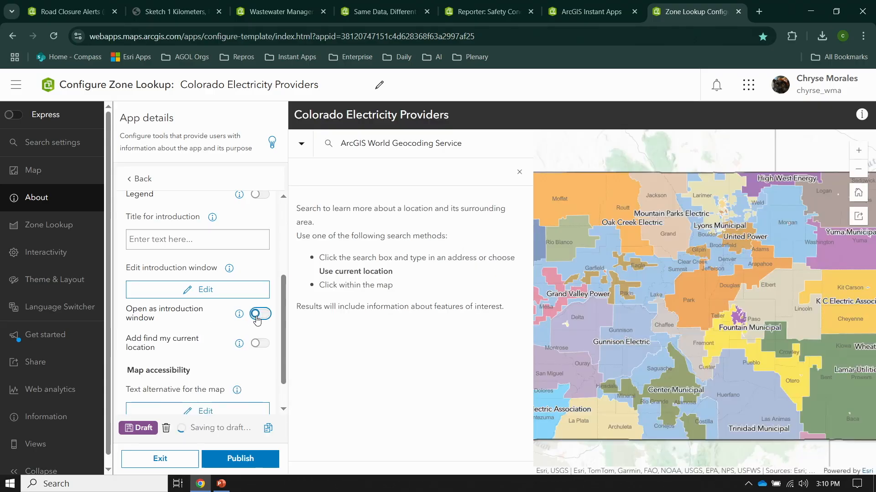
- Add the line "Zone Lookup Demo:" followed by a blank line above the existing text of the introduction window
{"action": "scroll", "coordinate": [184, 321], "scroll_direction": "down", "scroll_amount": 1}
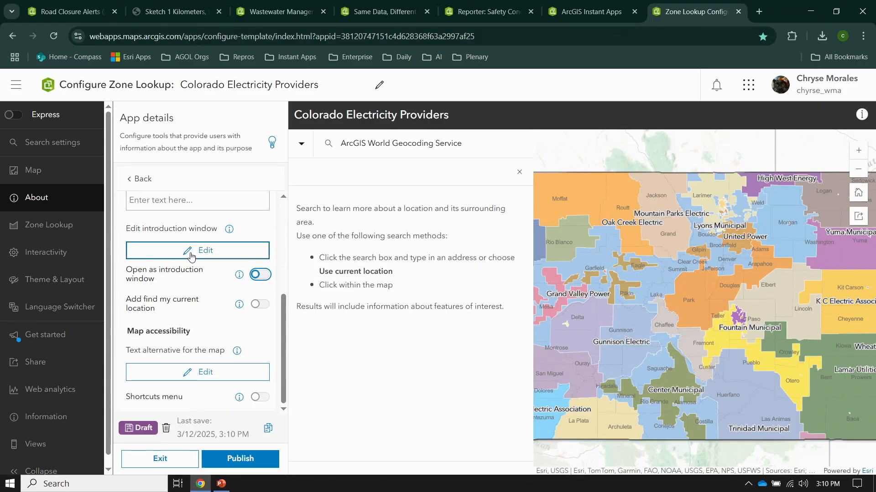
{"action": "left_click", "coordinate": [231, 259]}
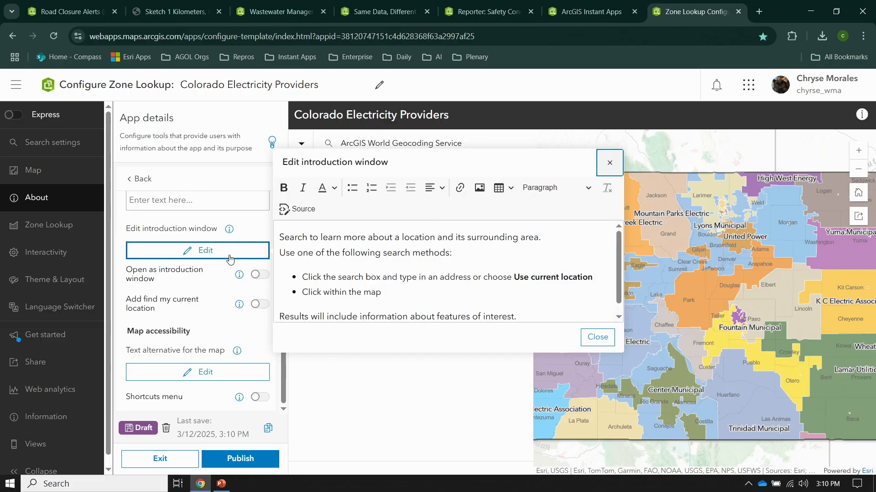
{"action": "left_click", "coordinate": [282, 236]}
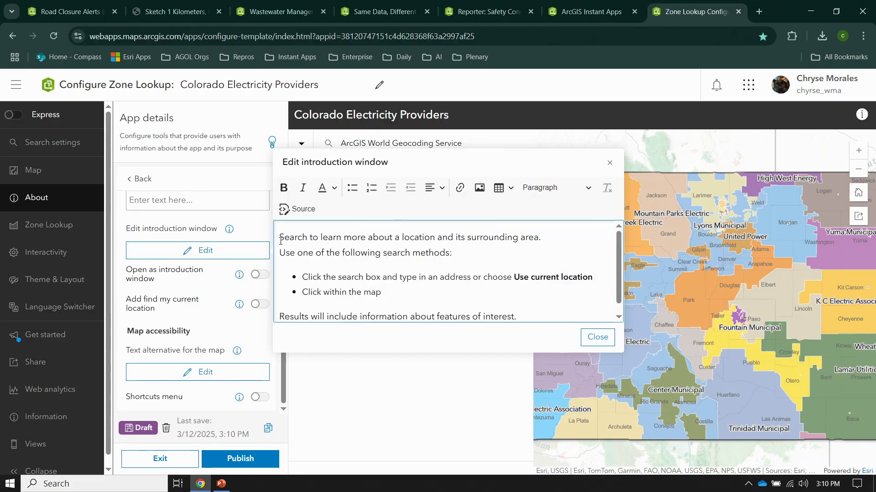
{"action": "key", "text": "Return"}
{"action": "key", "text": "Return"}
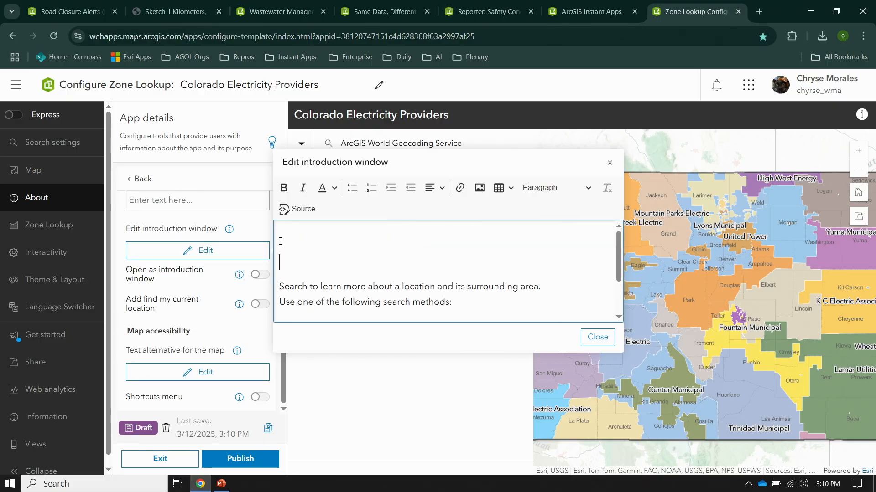
{"action": "left_click", "coordinate": [281, 241]}
{"action": "type", "text": "Zone Lookup D"}
{"action": "type", "text": "emo:"}
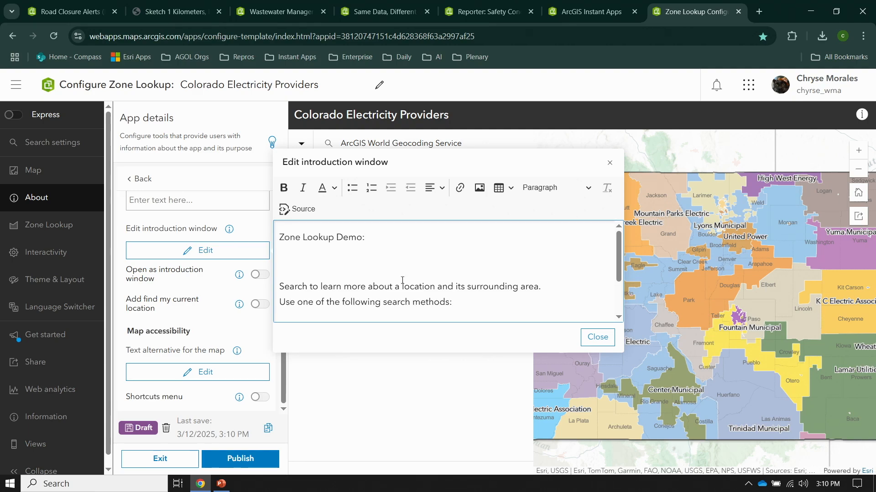
- Close the introduction editor and enter "COlorado" as the text alternative for the map
{"action": "left_click", "coordinate": [598, 338]}
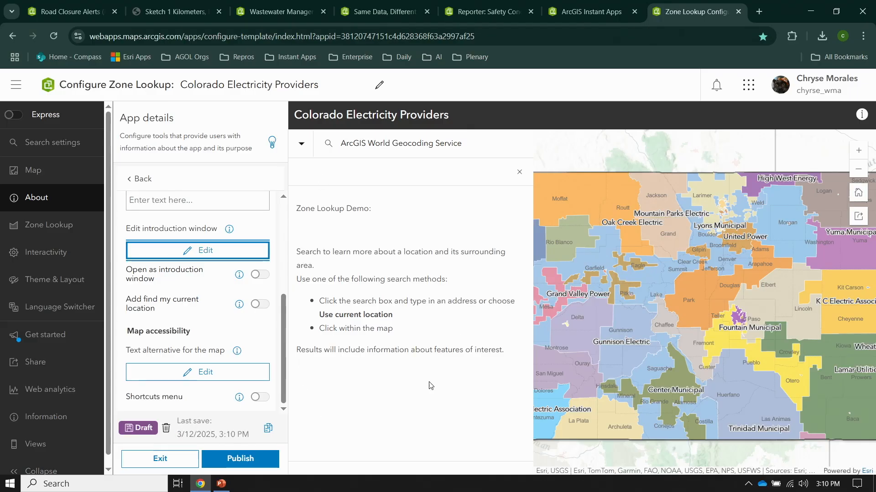
{"action": "left_click", "coordinate": [228, 379]}
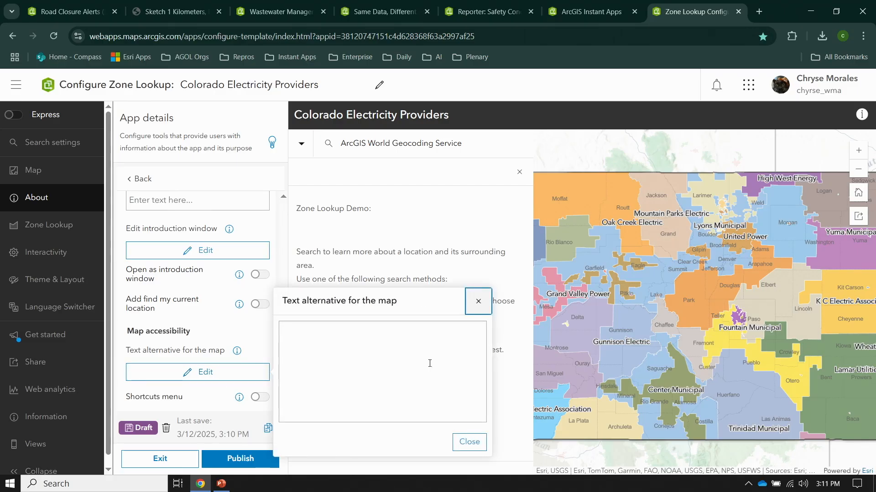
{"action": "left_click", "coordinate": [437, 347]}
{"action": "type", "text": "COlo"}
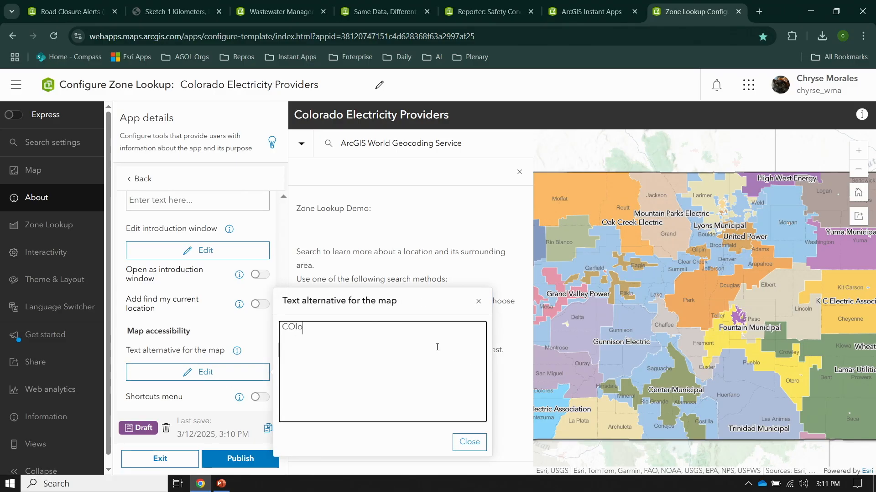
{"action": "type", "text": "rado elciric"}
{"action": "key", "text": "BackSpace"}
{"action": "key", "text": "BackSpace"}
{"action": "key", "text": "BackSpace"}
{"action": "key", "text": "BackSpace"}
{"action": "key", "text": "BackSpace"}
{"action": "key", "text": "BackSpace"}
{"action": "key", "text": "BackSpace"}
{"action": "left_click", "coordinate": [470, 442]}
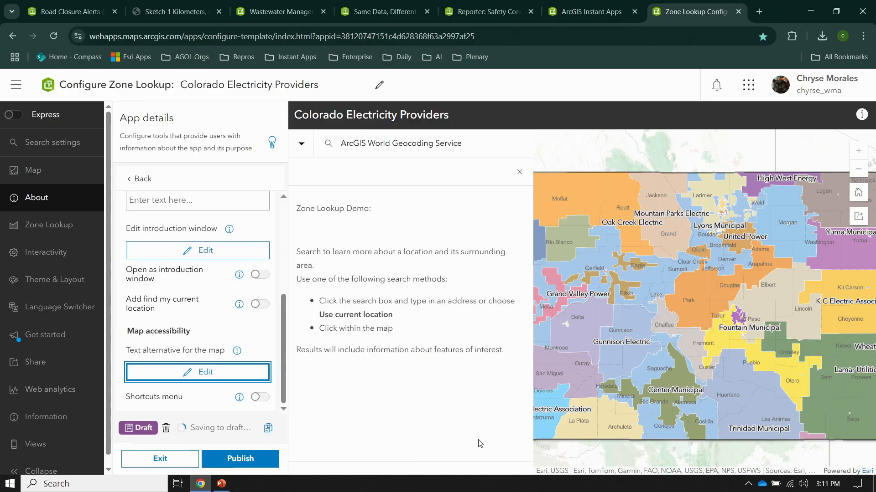
- Enable the shortcuts menu and review the keyboard shortcuts list in the app preview
{"action": "left_click", "coordinate": [262, 400]}
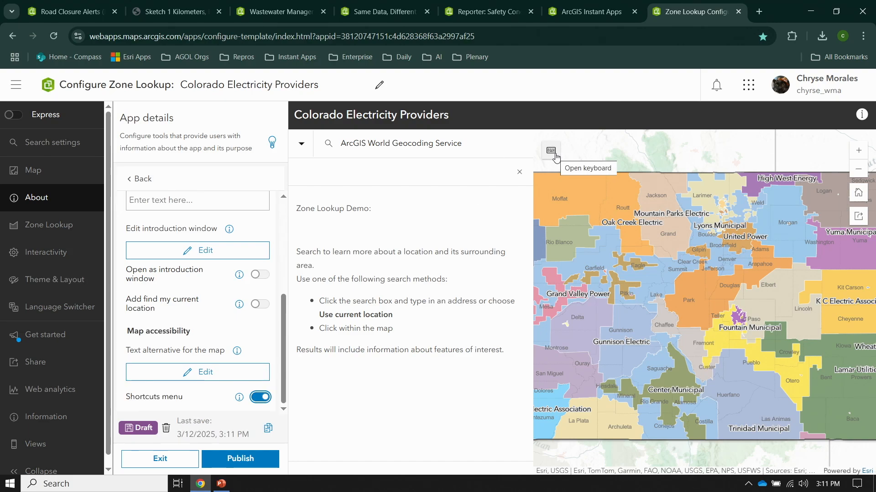
{"action": "left_click", "coordinate": [552, 151]}
{"action": "scroll", "coordinate": [663, 246], "scroll_direction": "down", "scroll_amount": 3}
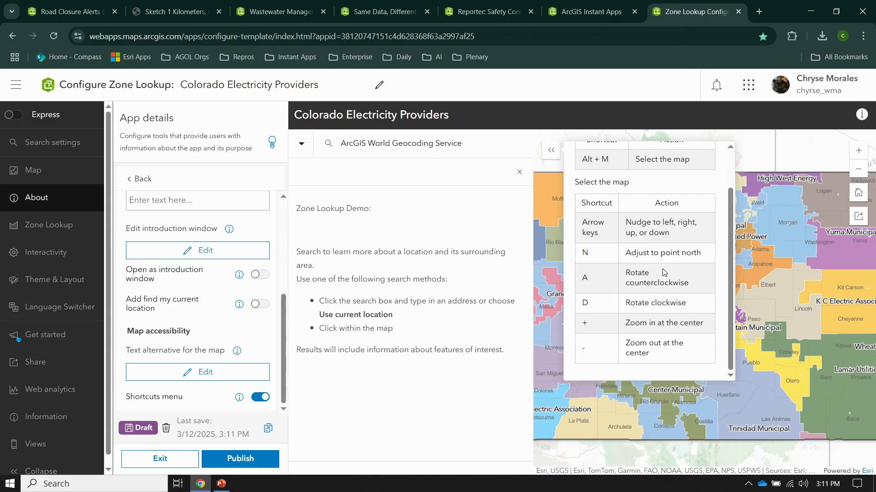
{"action": "scroll", "coordinate": [664, 272], "scroll_direction": "up", "scroll_amount": 3}
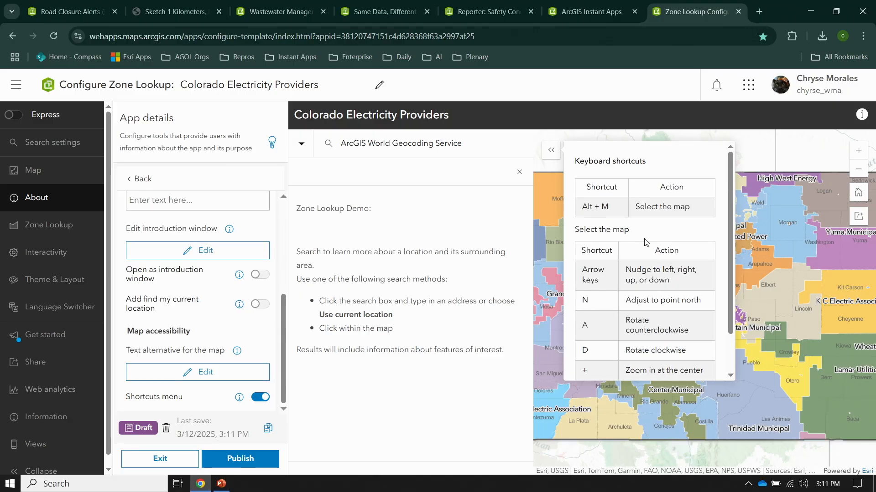
{"action": "left_click", "coordinate": [550, 150]}
- Enable the cover page and give it the title "Providers" and the subtitle "of colorado"
{"action": "left_click", "coordinate": [146, 180]}
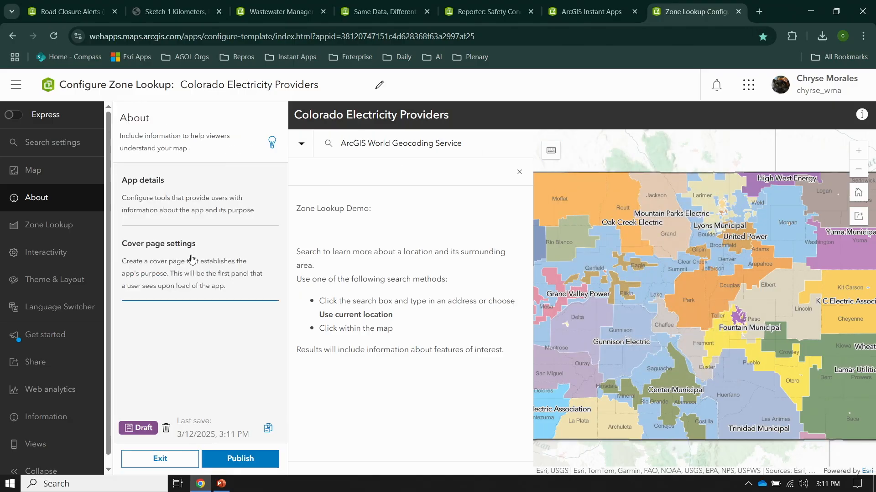
{"action": "left_click", "coordinate": [256, 249]}
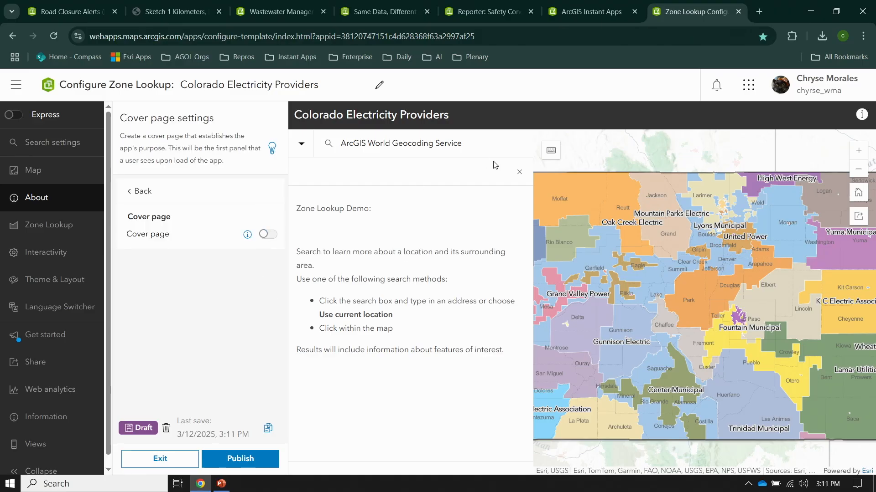
{"action": "left_click", "coordinate": [268, 235]}
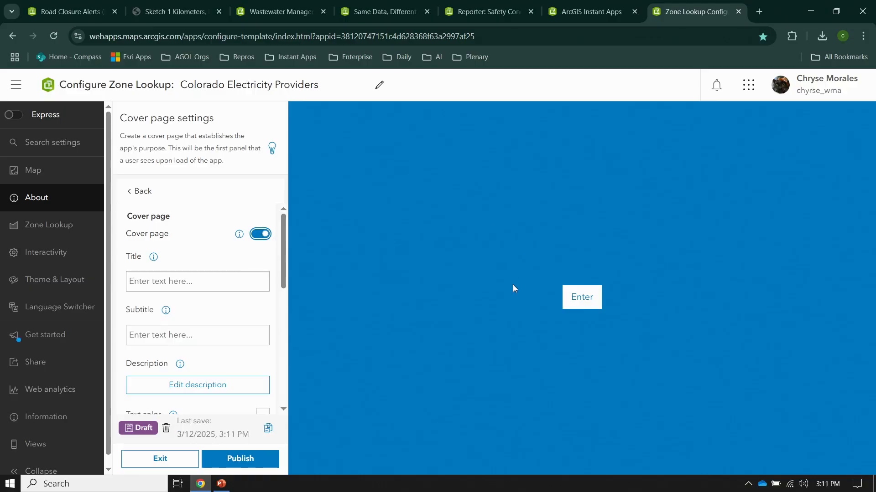
{"action": "scroll", "coordinate": [215, 256], "scroll_direction": "down", "scroll_amount": 2}
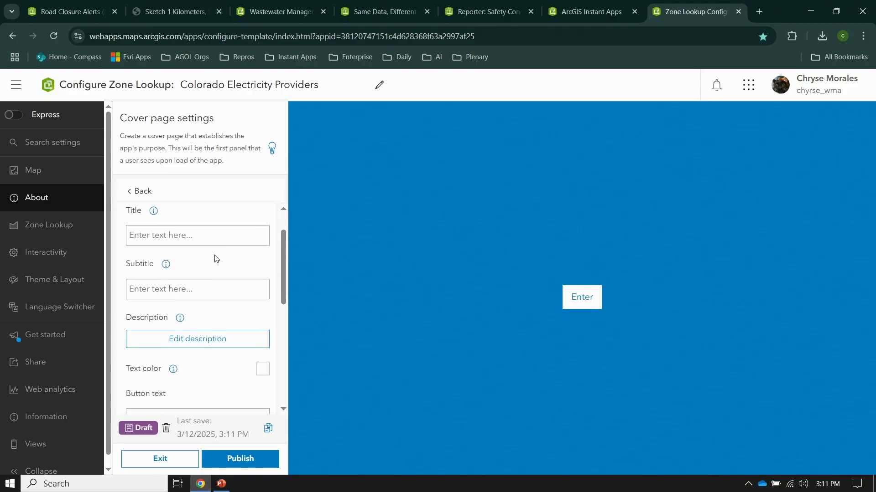
{"action": "scroll", "coordinate": [215, 256], "scroll_direction": "up", "scroll_amount": 2}
{"action": "left_click", "coordinate": [199, 281]}
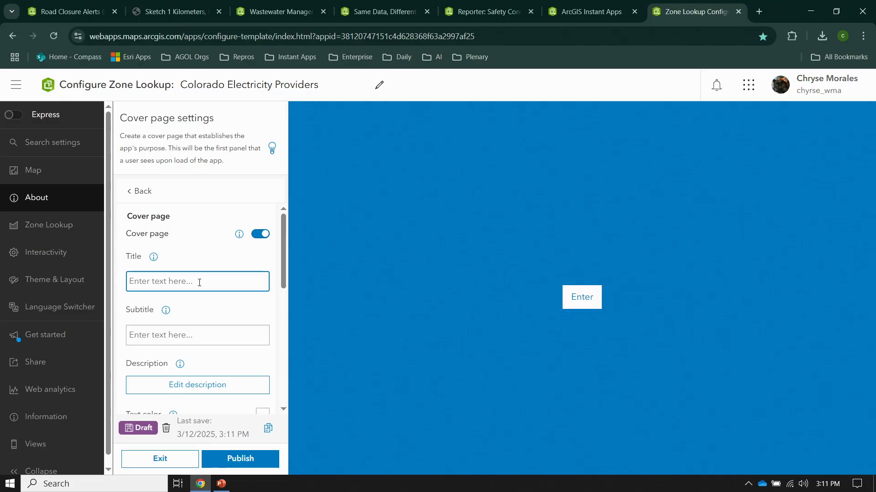
{"action": "type", "text": "Providers"}
{"action": "left_click", "coordinate": [191, 328]}
{"action": "type", "text": "of c"}
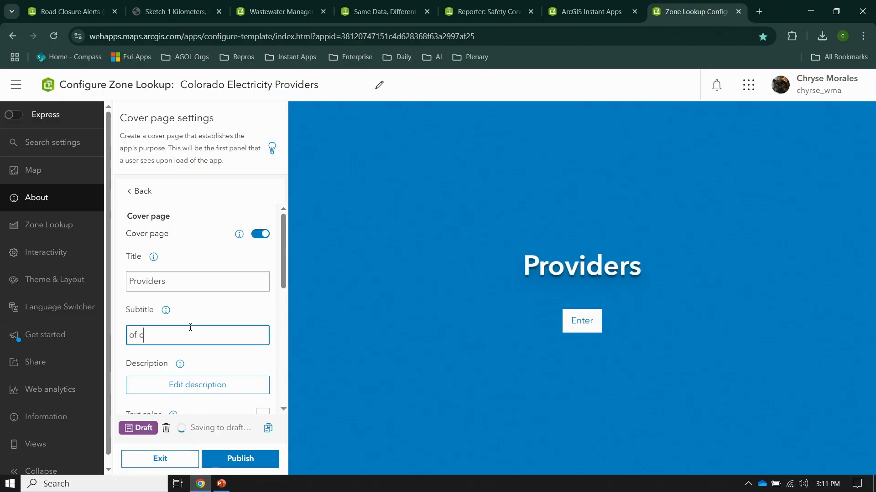
{"action": "type", "text": "olorado"}
- Change the cover page background color to the muted gray-blue 617d8f
{"action": "scroll", "coordinate": [190, 327], "scroll_direction": "down", "scroll_amount": 4}
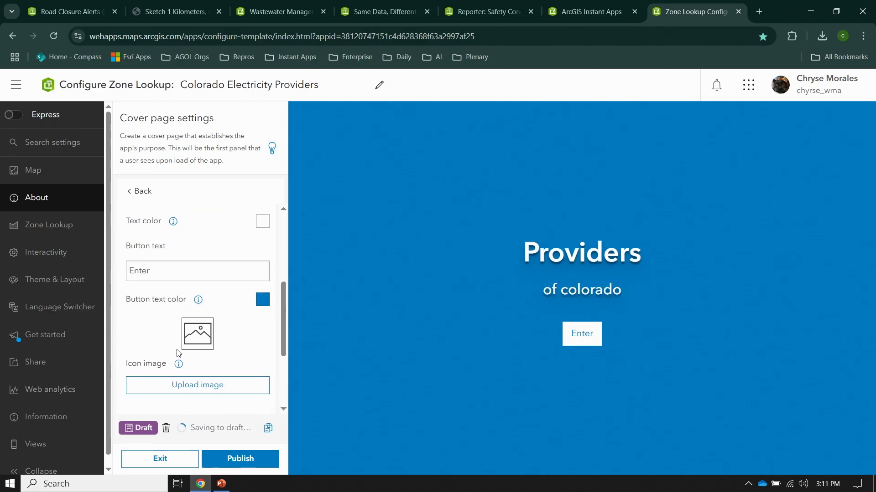
{"action": "scroll", "coordinate": [177, 354], "scroll_direction": "down", "scroll_amount": 2}
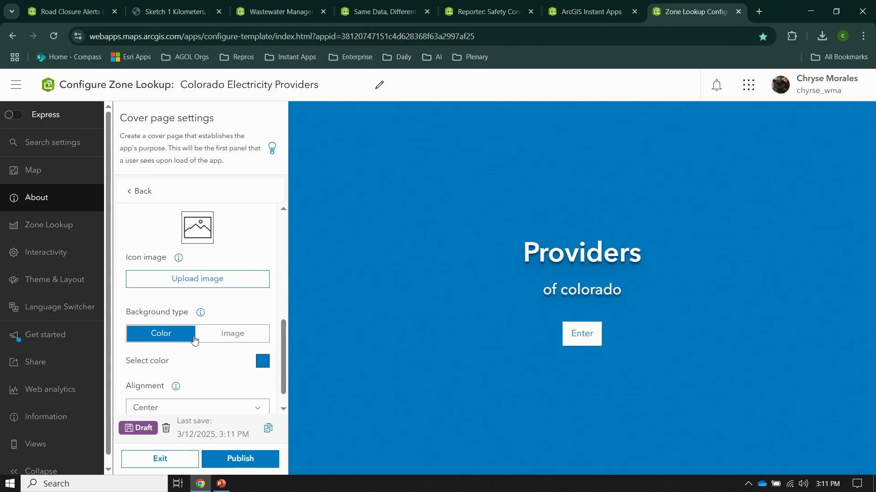
{"action": "left_click", "coordinate": [263, 365]}
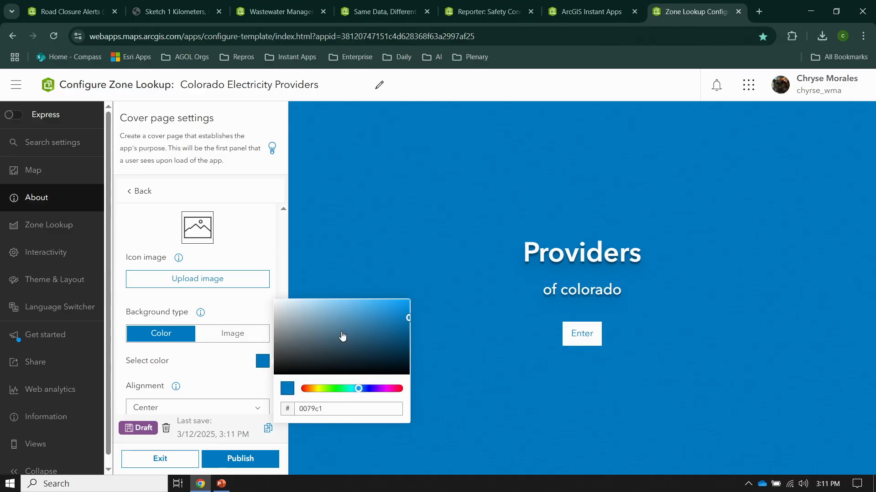
{"action": "left_click", "coordinate": [342, 336]}
{"action": "left_click", "coordinate": [313, 354]}
{"action": "left_click", "coordinate": [317, 333]}
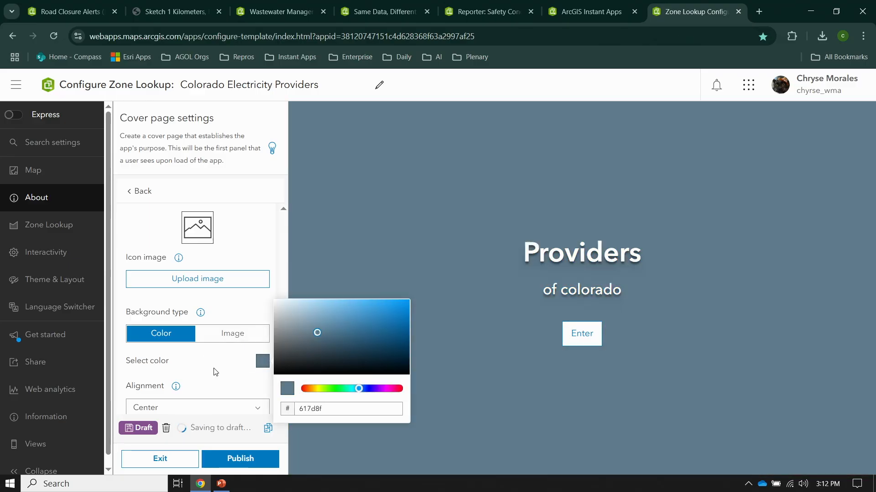
{"action": "left_click", "coordinate": [214, 367]}
- Try the Center Right alignment for the cover page content, and set it to Bottom Right
{"action": "scroll", "coordinate": [219, 367], "scroll_direction": "down", "scroll_amount": 1}
{"action": "left_click", "coordinate": [211, 379]}
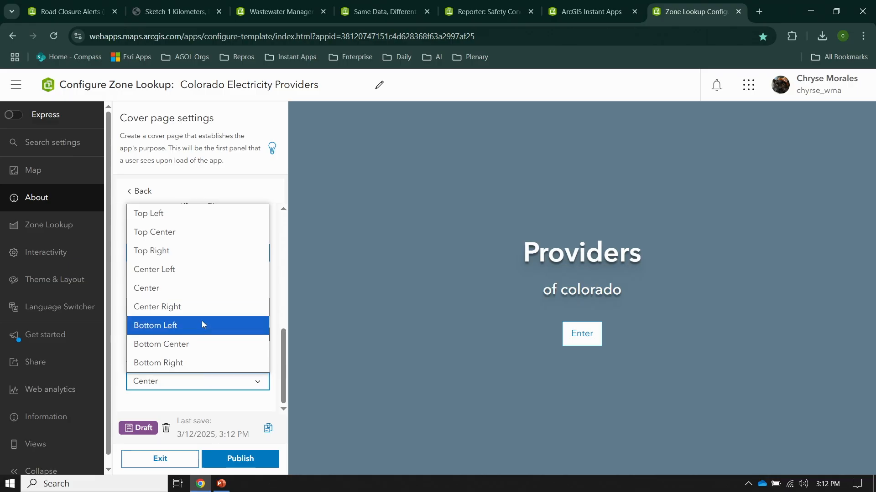
{"action": "left_click", "coordinate": [201, 307]}
{"action": "left_click", "coordinate": [196, 386]}
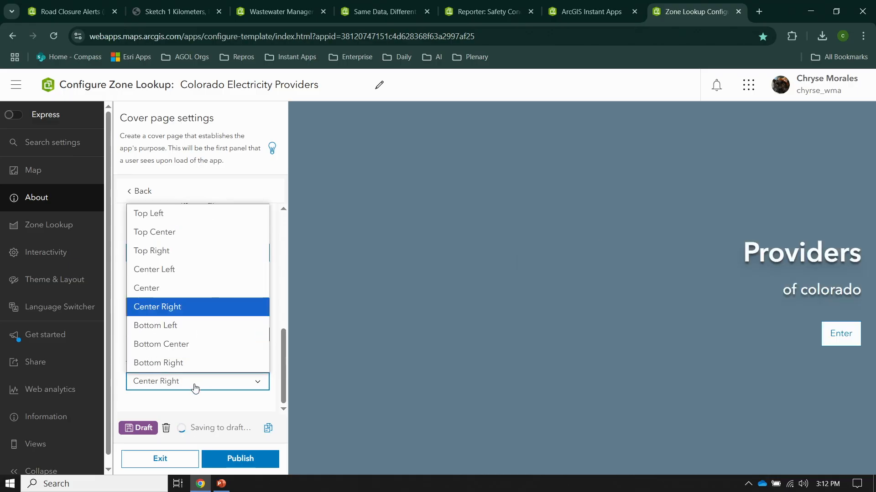
{"action": "left_click", "coordinate": [190, 363]}
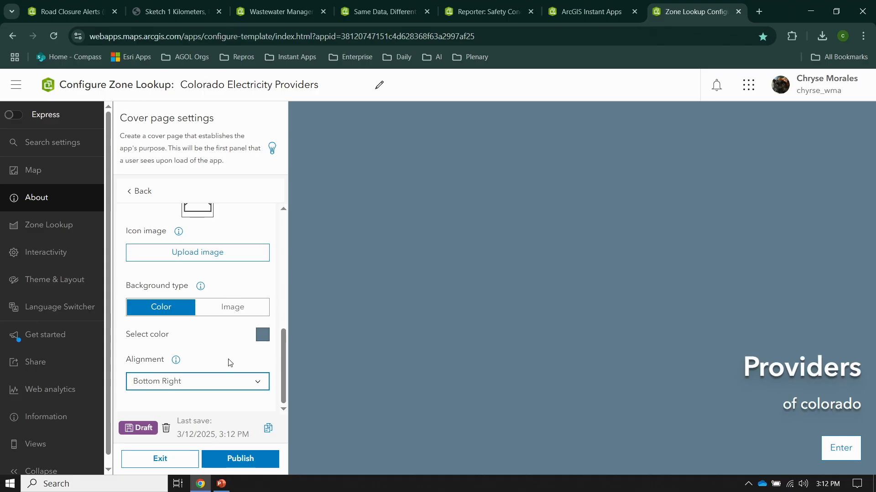
- Enter the app from the cover page preview and return to the About overview
{"action": "scroll", "coordinate": [230, 362], "scroll_direction": "up", "scroll_amount": 2}
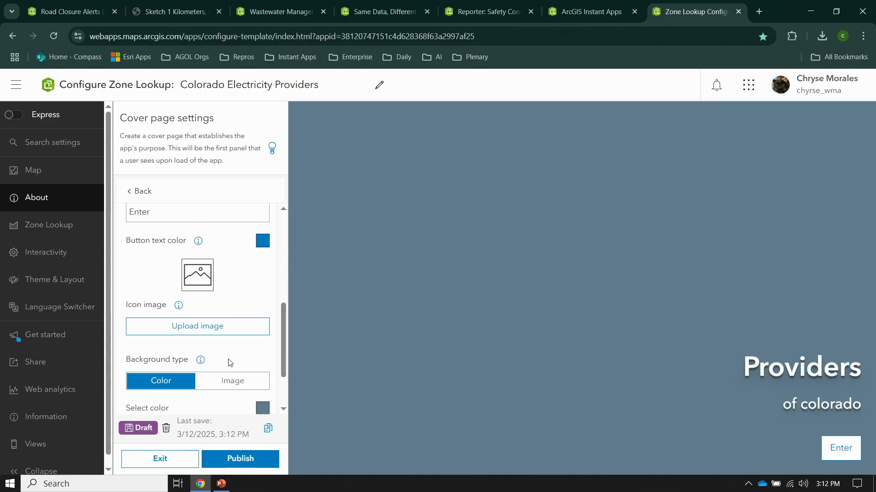
{"action": "left_click", "coordinate": [851, 455]}
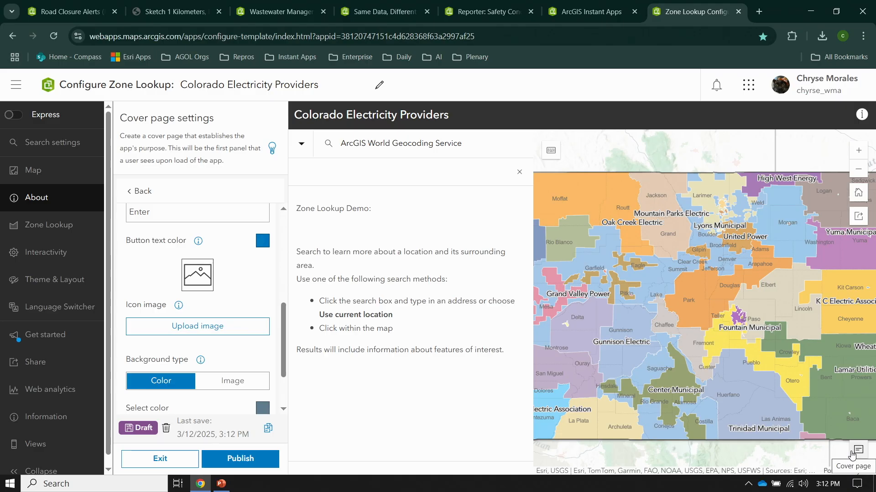
{"action": "left_click", "coordinate": [137, 192]}
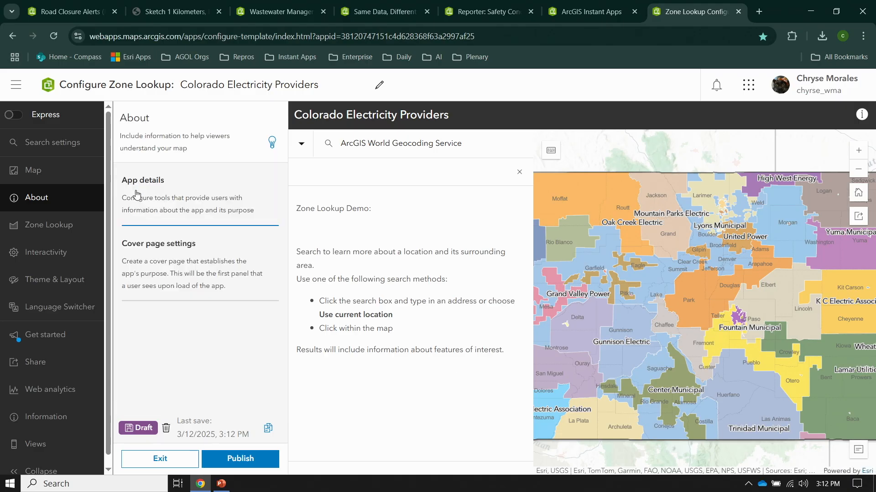
- Open the Zone Lookup result options, look up a western Colorado location to review its results, and clear the search location
{"action": "left_click", "coordinate": [57, 226]}
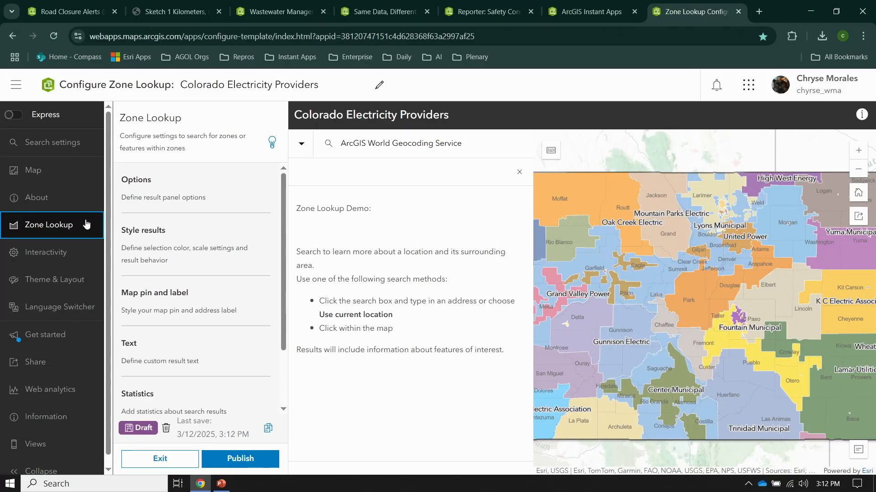
{"action": "scroll", "coordinate": [191, 307], "scroll_direction": "down", "scroll_amount": 3}
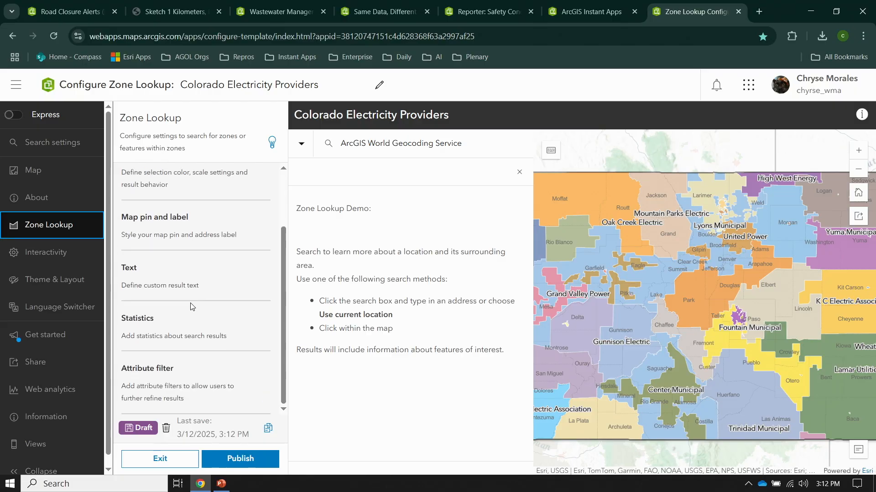
{"action": "scroll", "coordinate": [193, 306], "scroll_direction": "up", "scroll_amount": 3}
{"action": "left_click", "coordinate": [178, 203]}
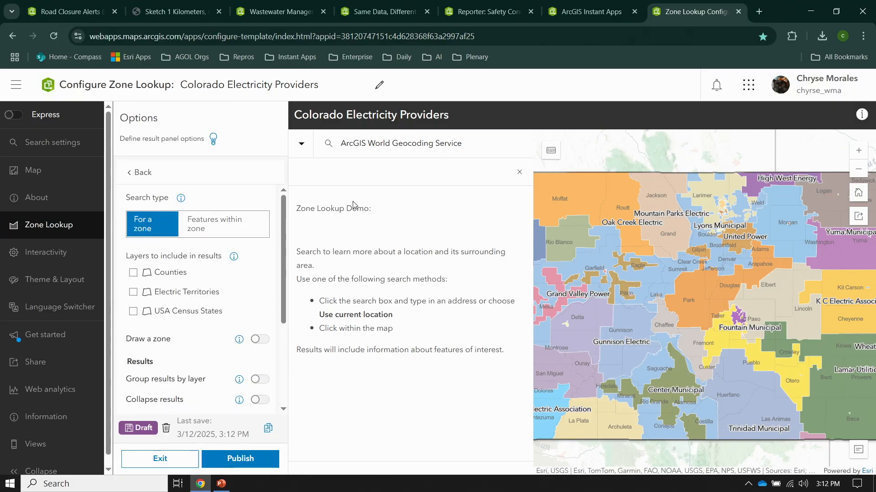
{"action": "left_click", "coordinate": [640, 293]}
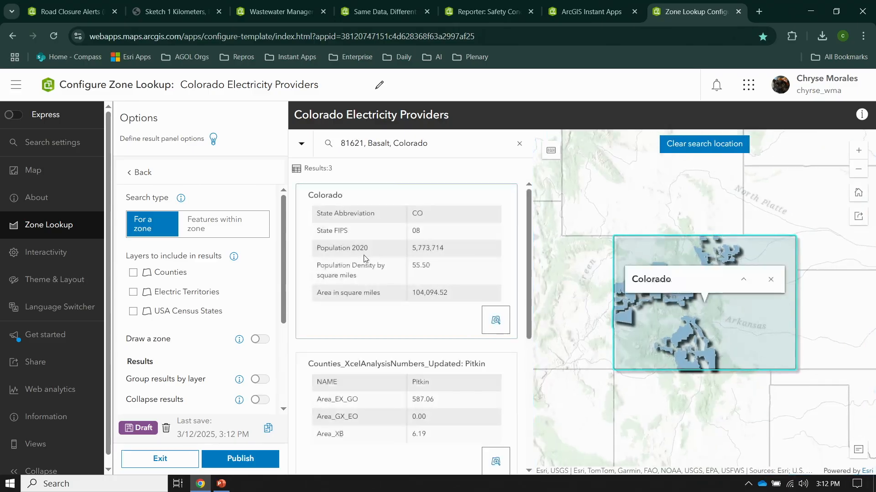
{"action": "scroll", "coordinate": [363, 259], "scroll_direction": "down", "scroll_amount": 5}
{"action": "scroll", "coordinate": [363, 259], "scroll_direction": "up", "scroll_amount": 4}
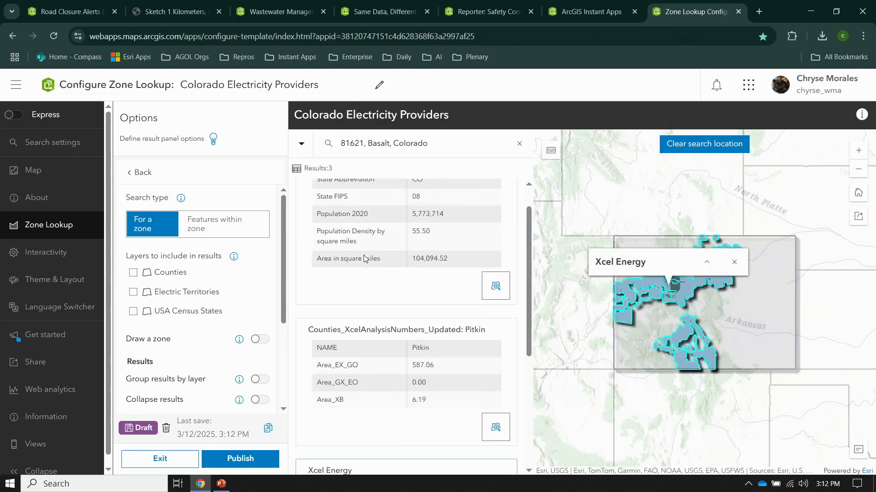
{"action": "scroll", "coordinate": [363, 259], "scroll_direction": "up", "scroll_amount": 1}
{"action": "left_click", "coordinate": [696, 144]}
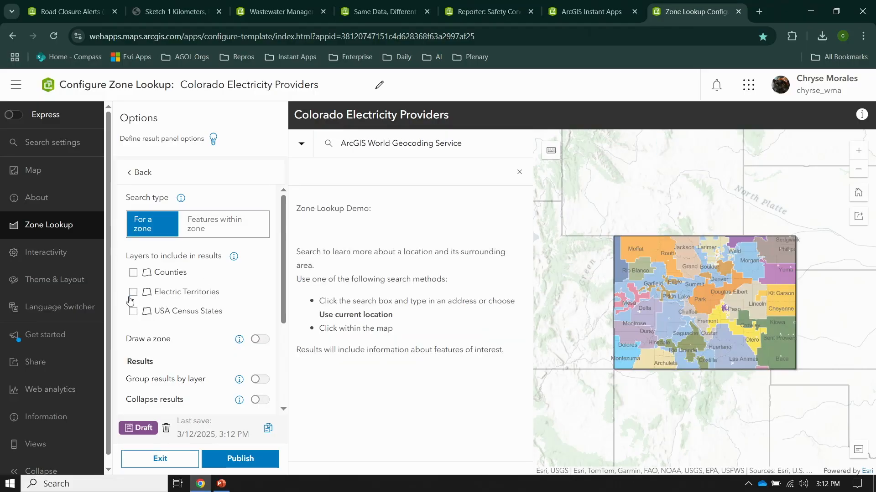
- Include only the Electric Territories layer in the results and test it with a map location in the Gunnison area
{"action": "left_click", "coordinate": [132, 292]}
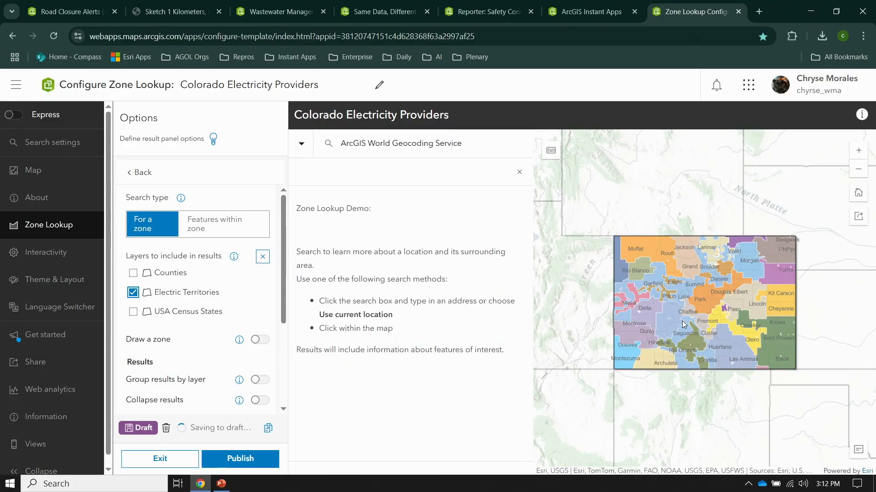
{"action": "left_click", "coordinate": [671, 315]}
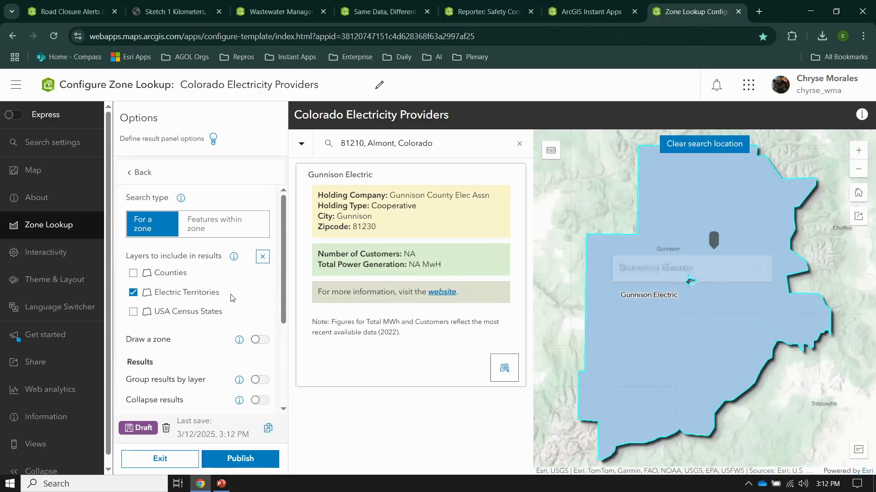
{"action": "left_click_drag", "start_coordinate": [153, 293], "coordinate": [221, 296]}
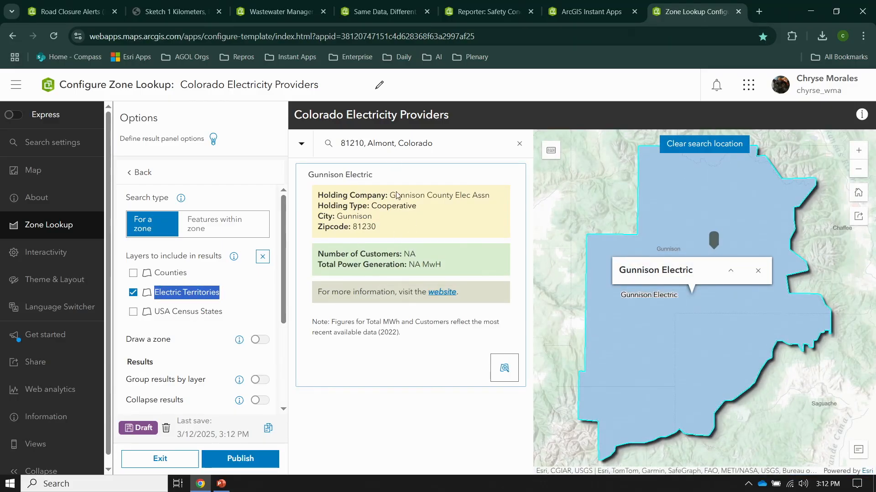
{"action": "scroll", "coordinate": [184, 330], "scroll_direction": "down", "scroll_amount": 3}
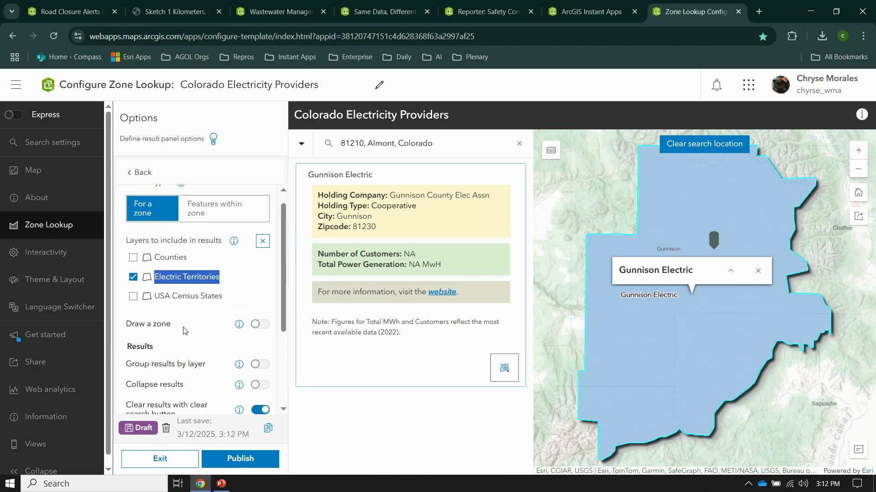
- Review the Explore/navigate tools in the Interactivity settings and return to the overview
{"action": "left_click", "coordinate": [76, 256]}
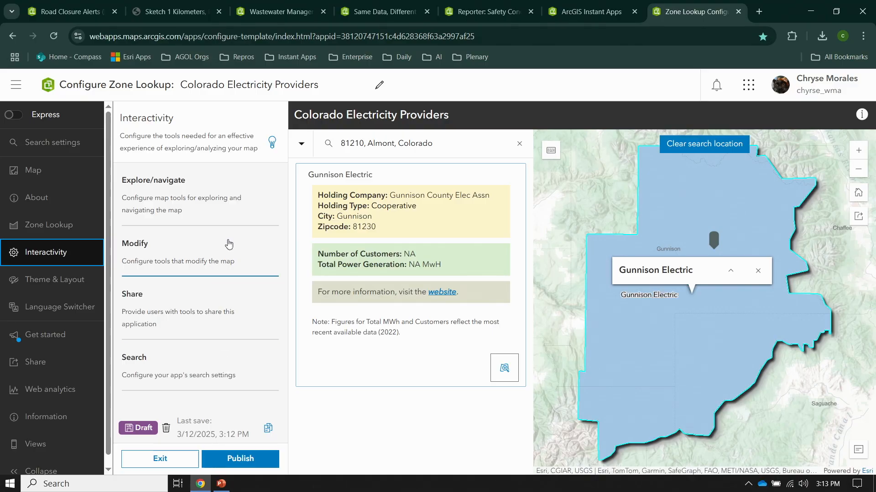
{"action": "left_click", "coordinate": [223, 225]}
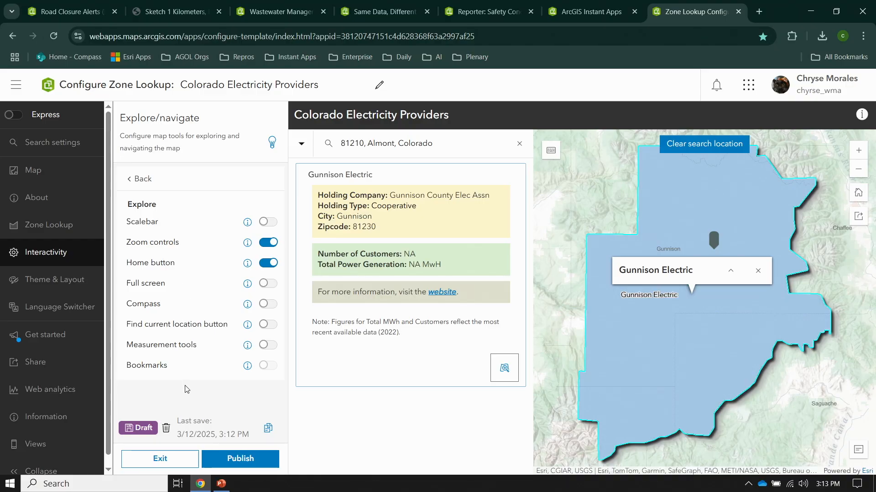
{"action": "left_click", "coordinate": [135, 182]}
- In the Modify settings, enable the selection fill color after trying the selection outline color on and off
{"action": "left_click", "coordinate": [172, 253]}
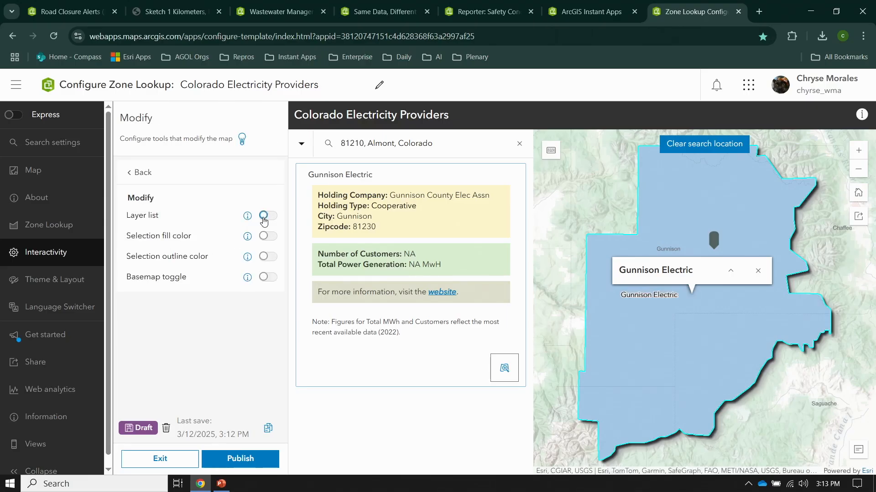
{"action": "left_click", "coordinate": [269, 237]}
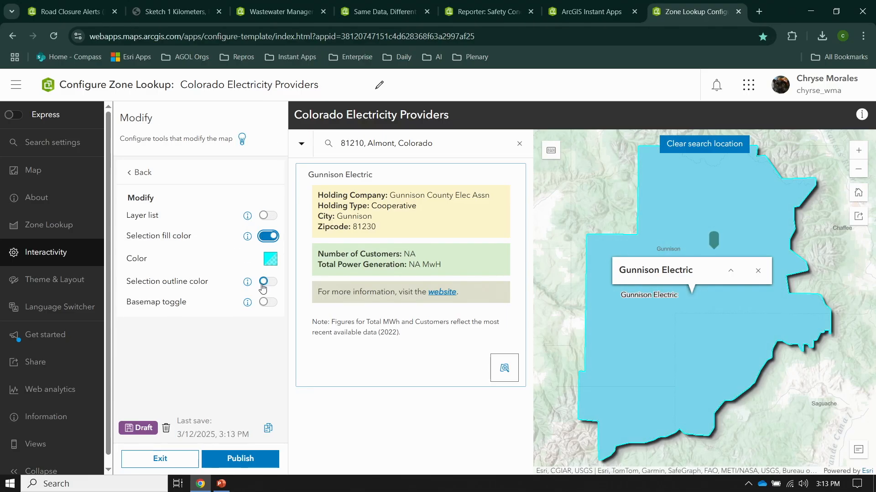
{"action": "left_click", "coordinate": [268, 283]}
{"action": "left_click", "coordinate": [267, 283]}
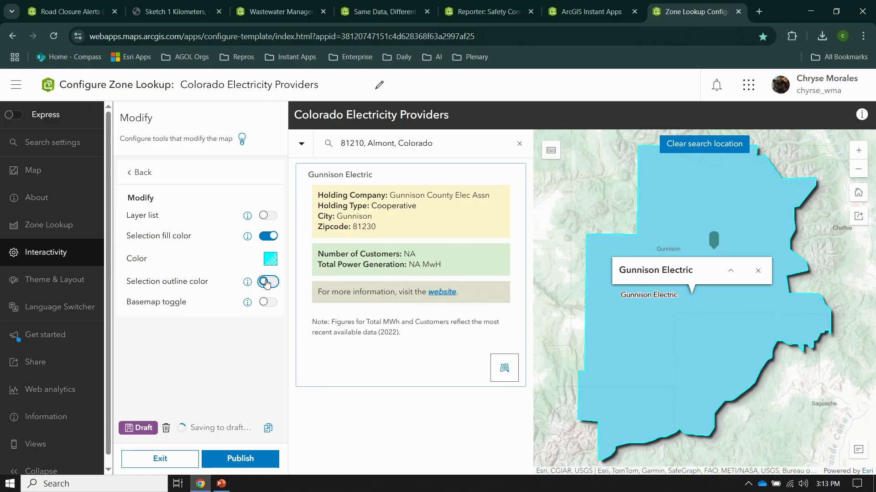
{"action": "left_click", "coordinate": [267, 237]}
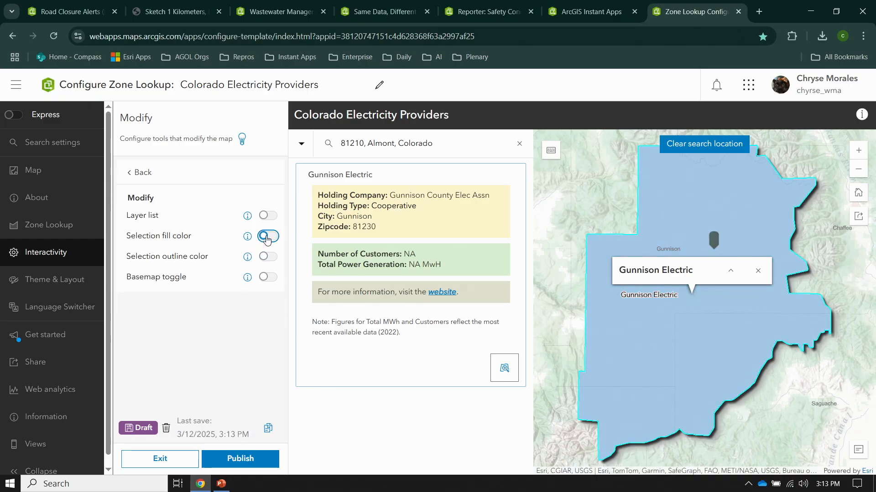
{"action": "left_click", "coordinate": [267, 238]}
- Open the Share interactivity settings, preview the app's share options, and turn social media sharing off and on again
{"action": "left_click", "coordinate": [61, 261]}
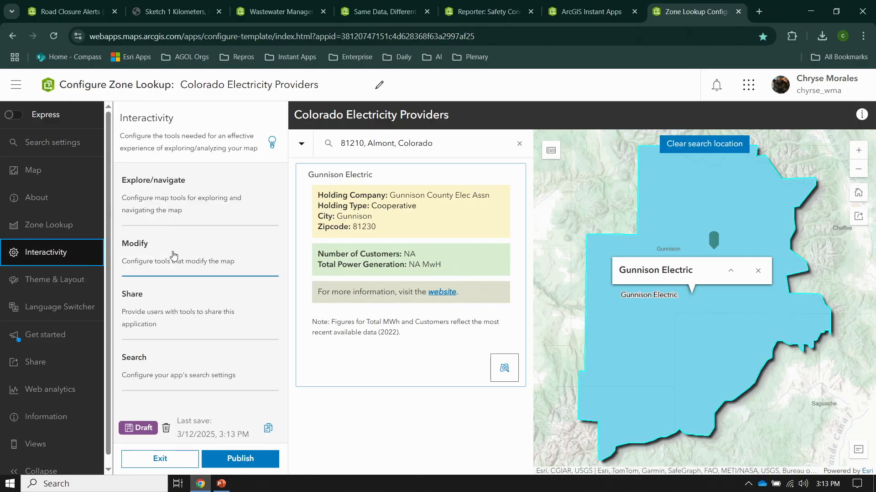
{"action": "left_click", "coordinate": [142, 304]}
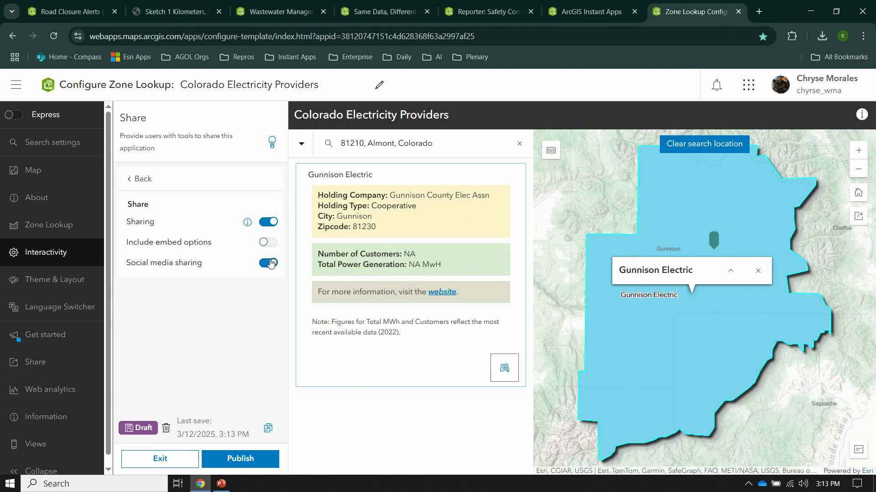
{"action": "left_click", "coordinate": [859, 217]}
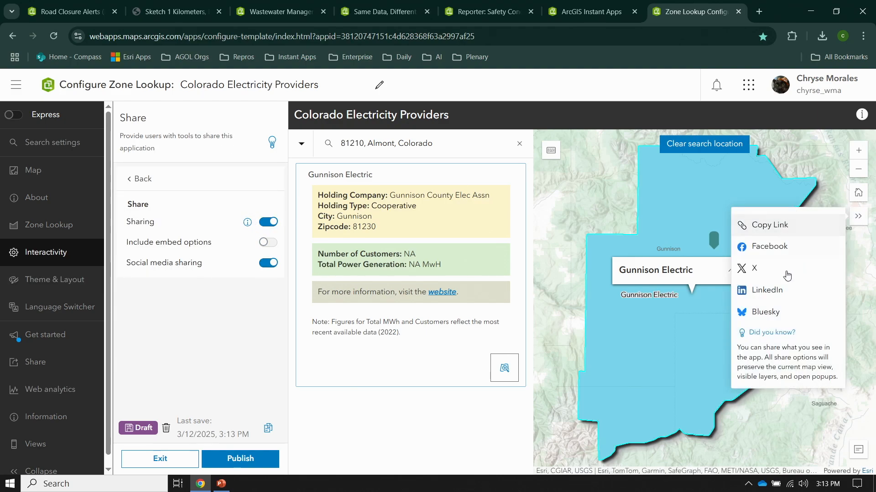
{"action": "left_click", "coordinate": [269, 263]}
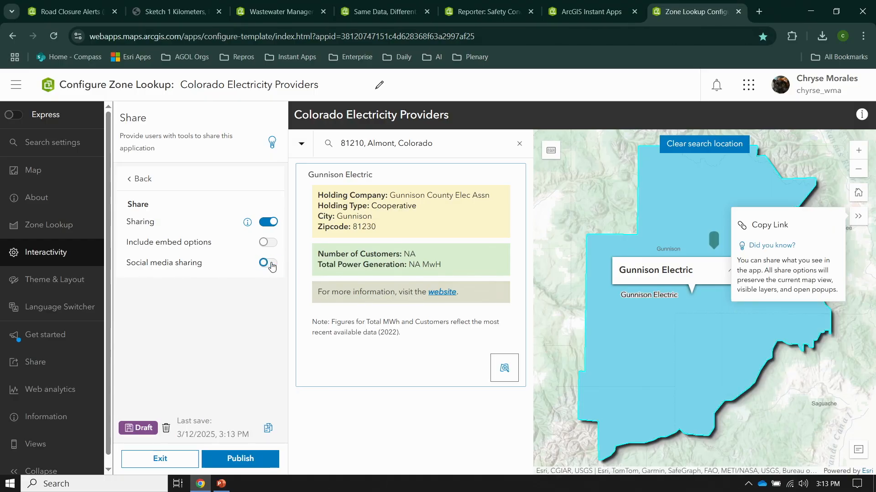
{"action": "left_click", "coordinate": [269, 263]}
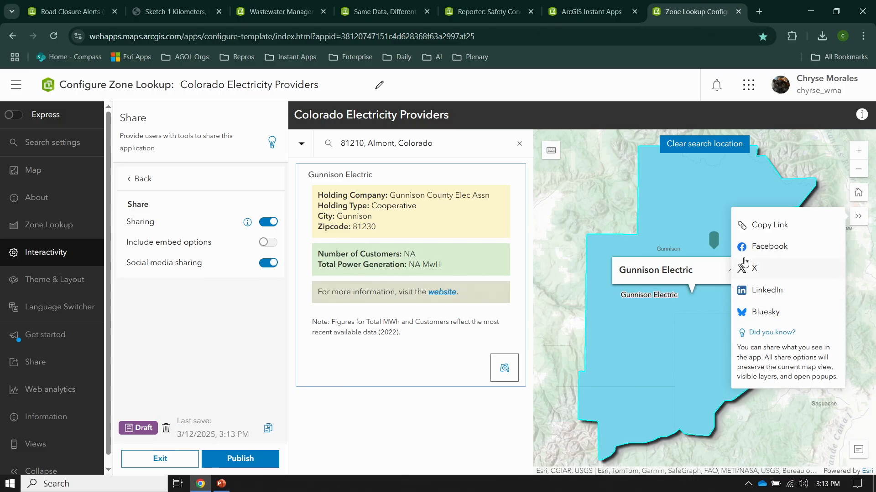
- Include embed options in the app's sharing tools and review the embed code in the share preview
{"action": "left_click", "coordinate": [268, 243]}
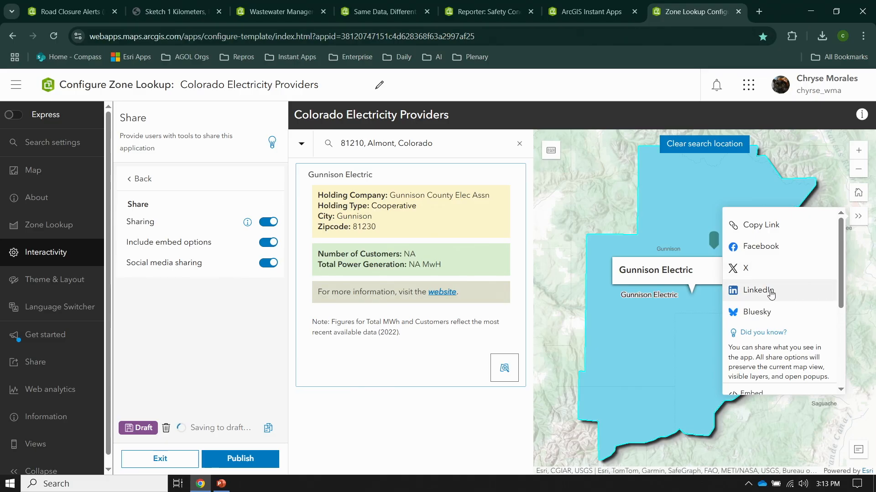
{"action": "scroll", "coordinate": [776, 292], "scroll_direction": "down", "scroll_amount": 3}
{"action": "scroll", "coordinate": [770, 291], "scroll_direction": "down", "scroll_amount": 2}
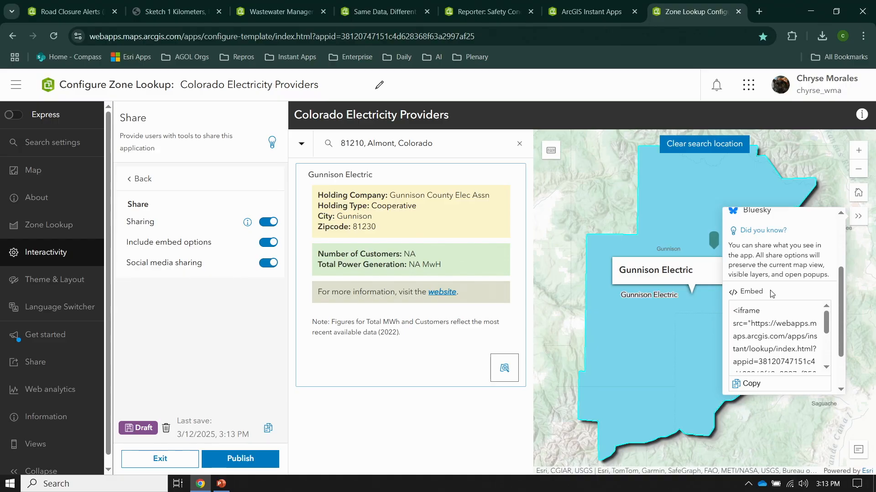
{"action": "left_click", "coordinate": [141, 180]}
- Open the app's theme settings, try the Dark mode, and set the mode back to Light
{"action": "left_click", "coordinate": [71, 285]}
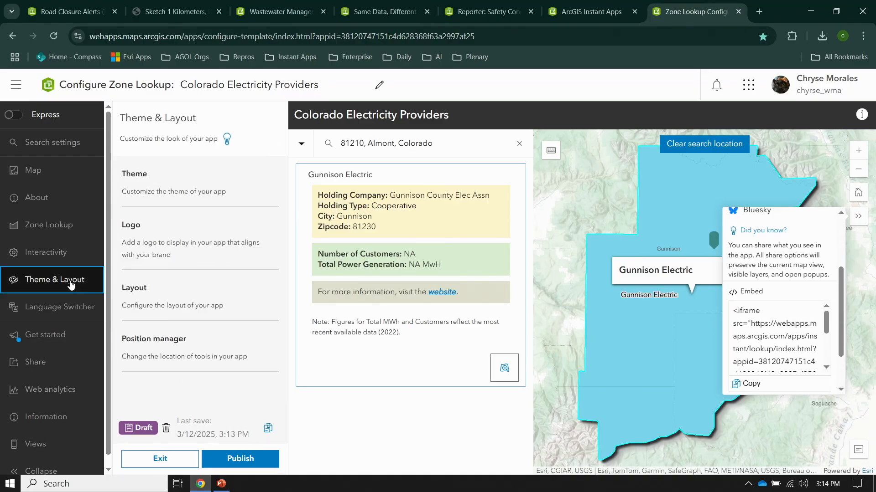
{"action": "left_click", "coordinate": [183, 195]}
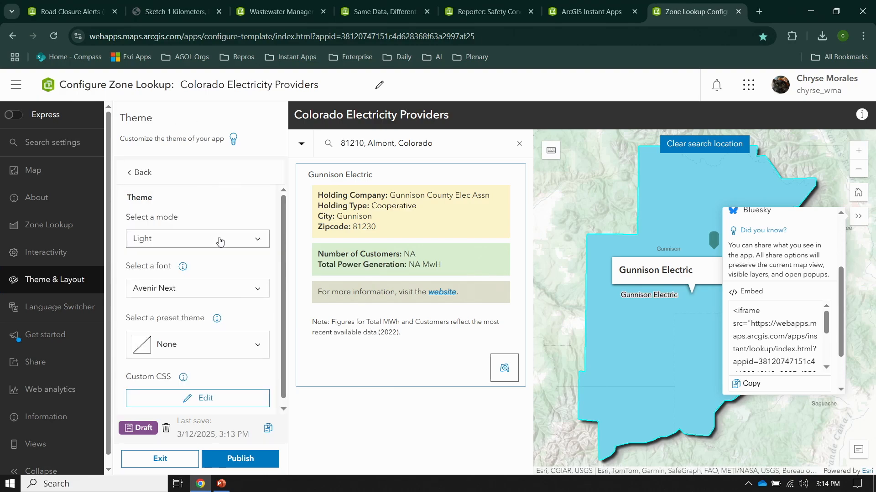
{"action": "left_click", "coordinate": [219, 240]}
{"action": "left_click", "coordinate": [217, 276]}
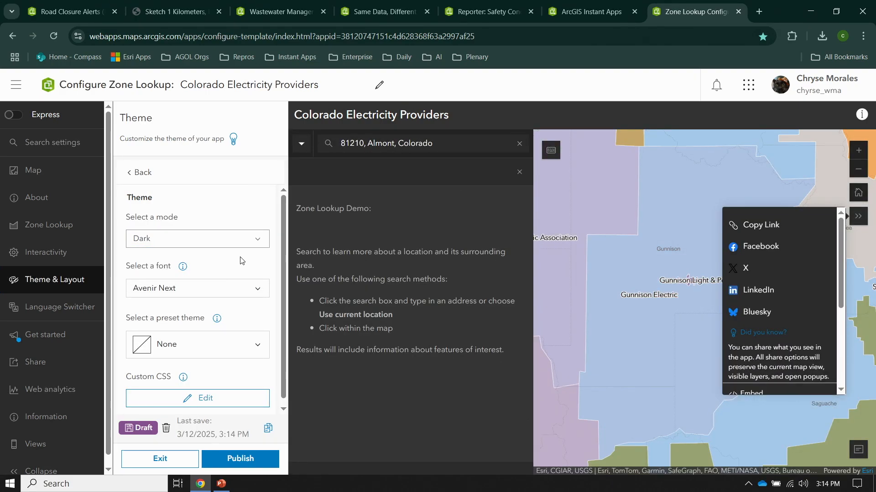
{"action": "left_click", "coordinate": [218, 241]}
{"action": "left_click", "coordinate": [209, 258]}
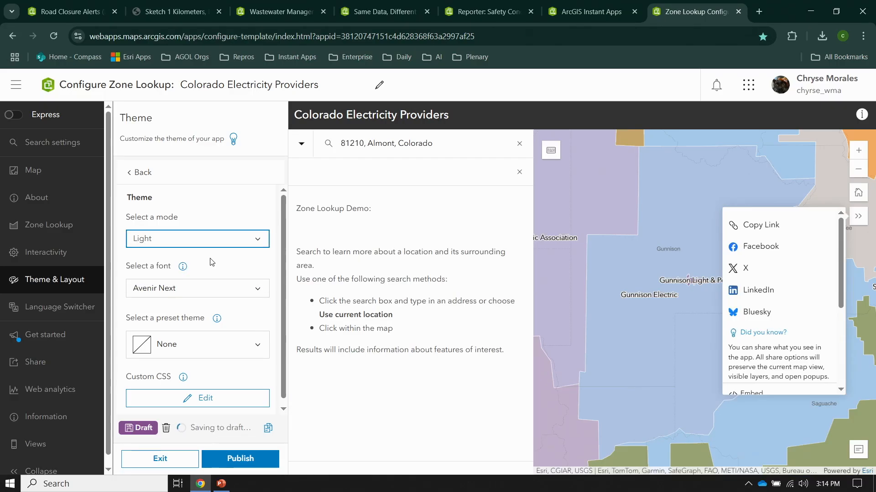
- Set the app's font to Times New Roman
{"action": "left_click", "coordinate": [231, 278]}
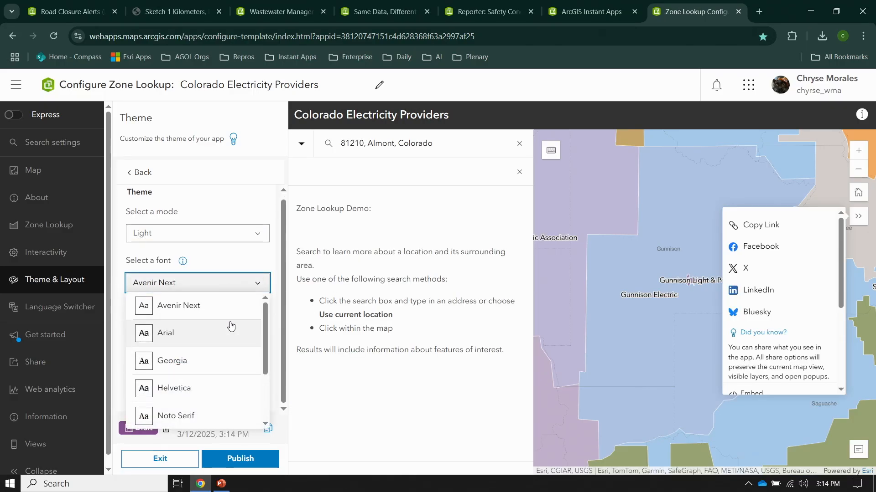
{"action": "scroll", "coordinate": [231, 322], "scroll_direction": "down", "scroll_amount": 1}
{"action": "scroll", "coordinate": [231, 326], "scroll_direction": "down", "scroll_amount": 2}
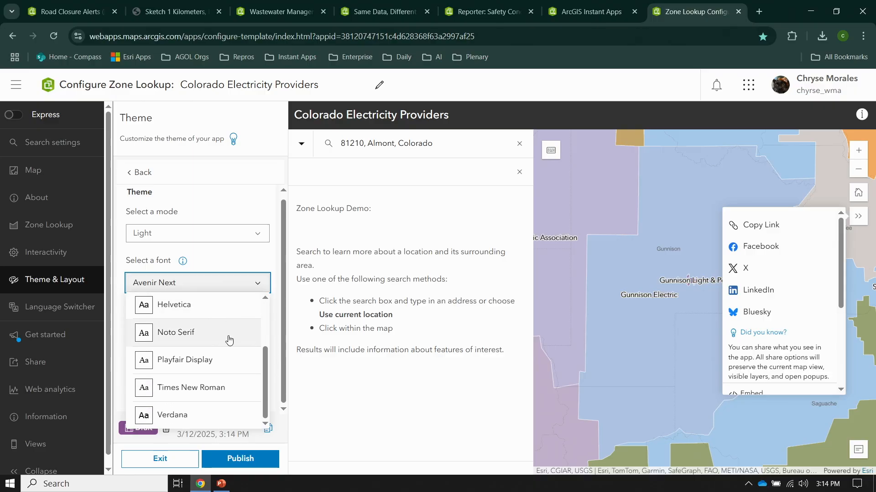
{"action": "left_click", "coordinate": [223, 389]}
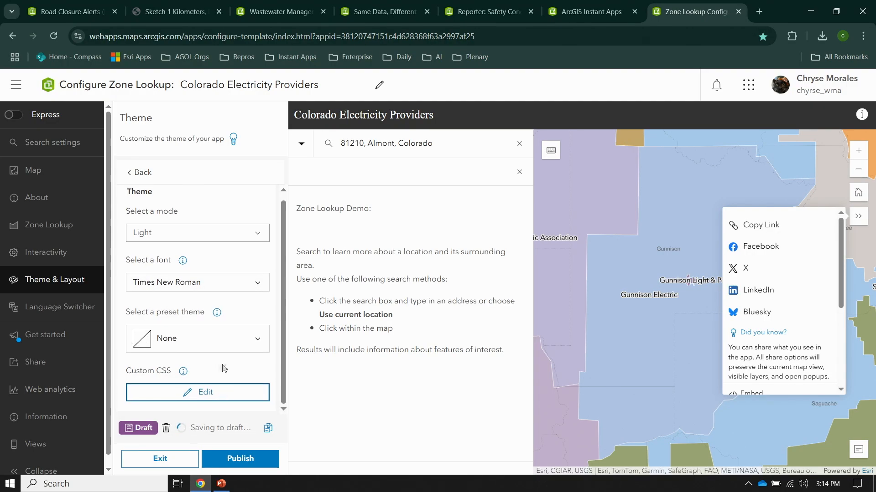
- Try the Ocean preset theme and apply the organization's Shared theme instead
{"action": "left_click", "coordinate": [229, 337]}
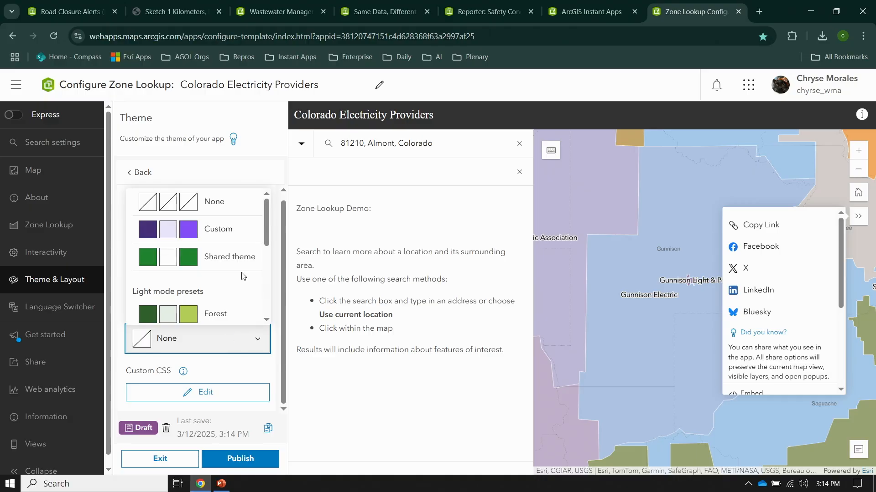
{"action": "scroll", "coordinate": [243, 277], "scroll_direction": "down", "scroll_amount": 3}
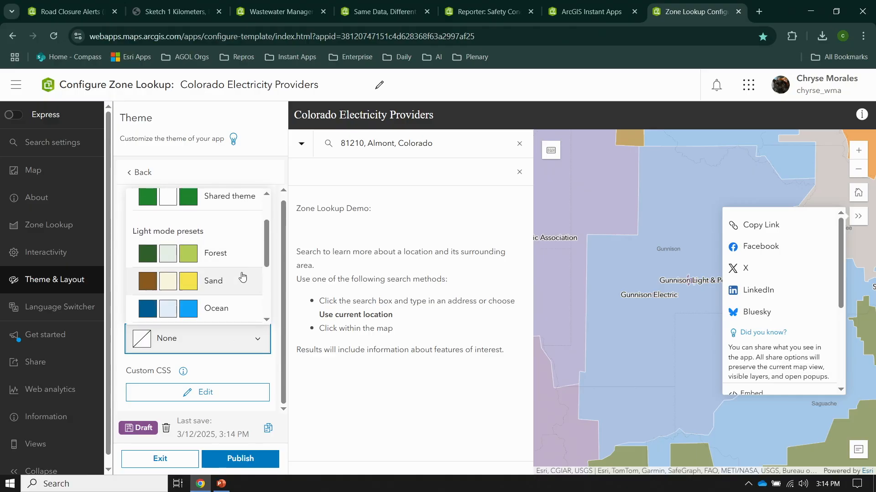
{"action": "scroll", "coordinate": [241, 273], "scroll_direction": "down", "scroll_amount": 3}
{"action": "left_click", "coordinate": [236, 264]}
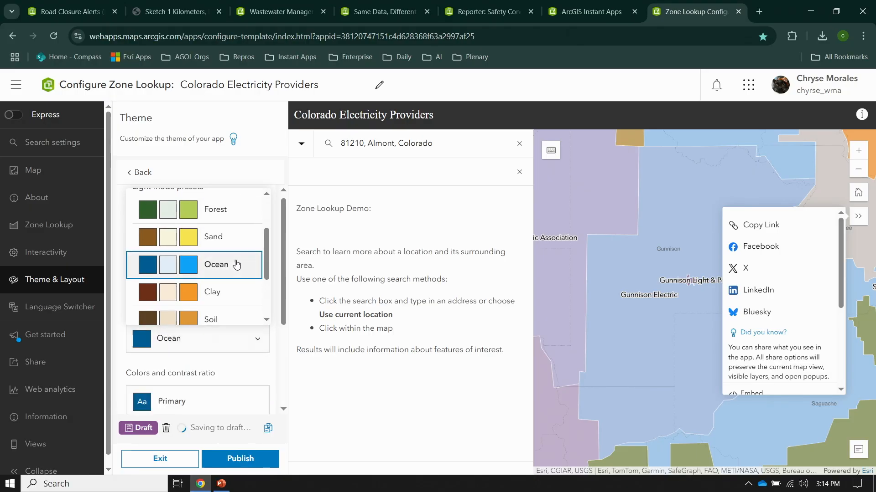
{"action": "left_click", "coordinate": [210, 349]}
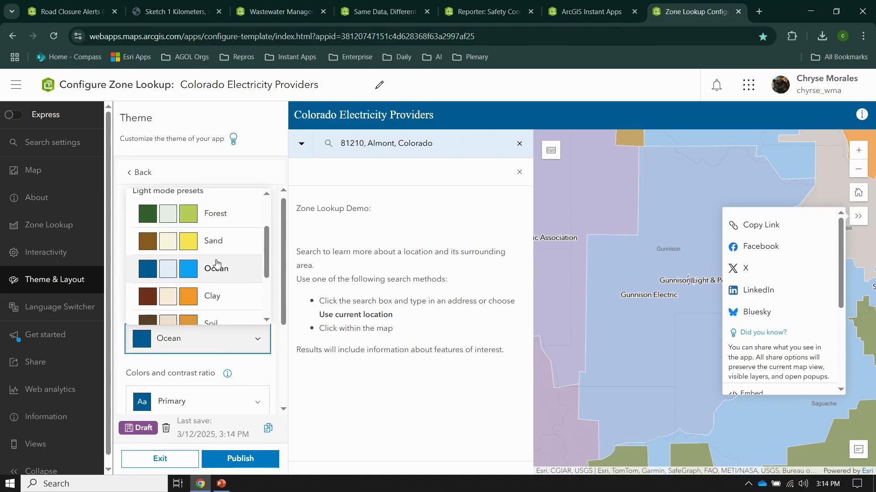
{"action": "scroll", "coordinate": [216, 262], "scroll_direction": "up", "scroll_amount": 3}
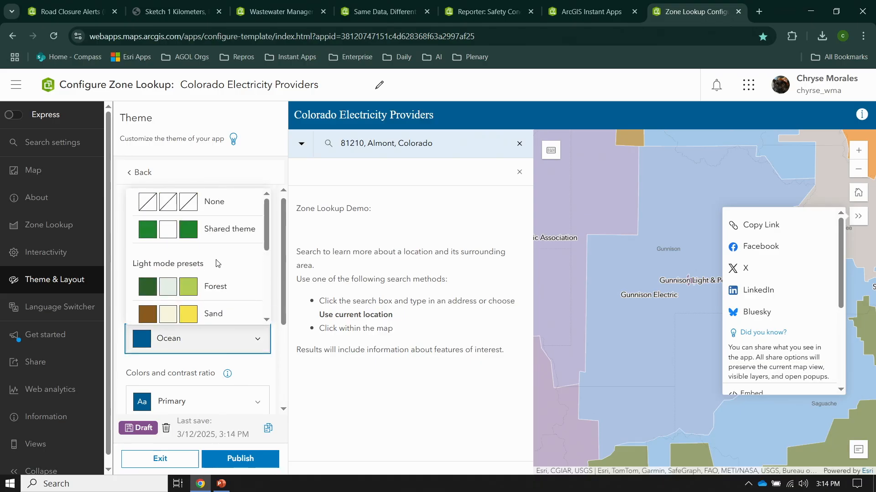
{"action": "left_click", "coordinate": [242, 234]}
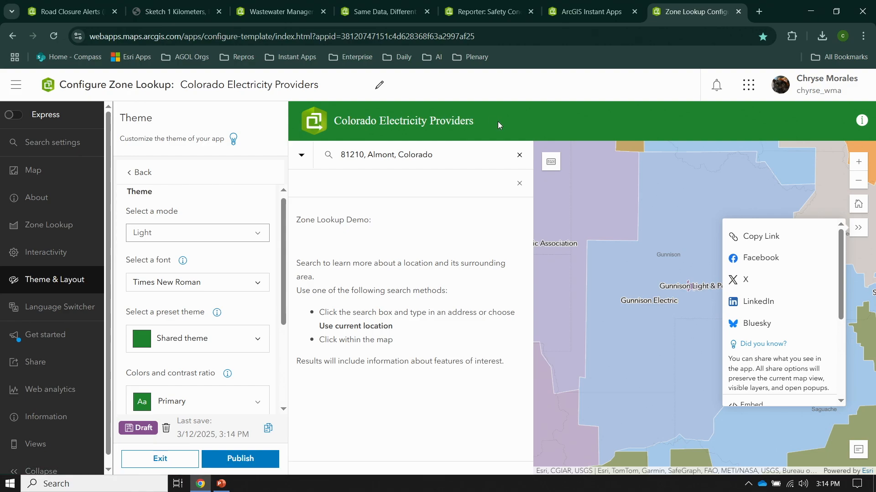
- Check the background and text contrast ratios of the theme's Primary and Secondary colors
{"action": "scroll", "coordinate": [191, 315], "scroll_direction": "down", "scroll_amount": 3}
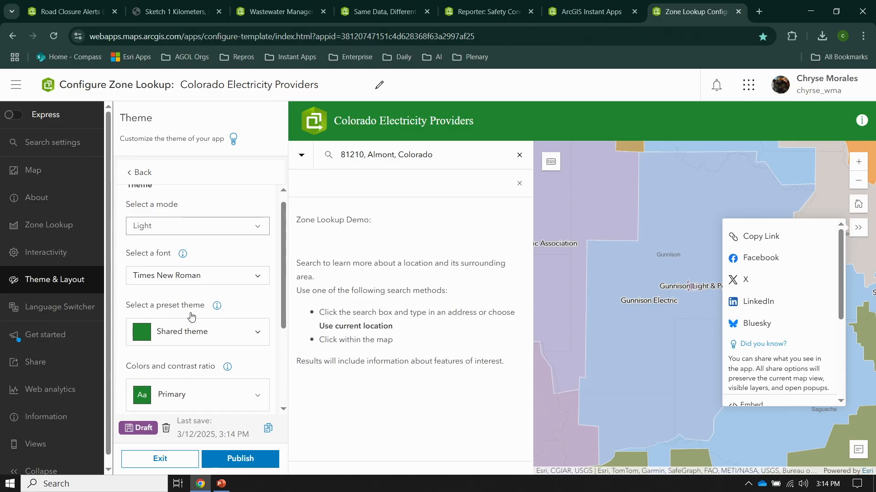
{"action": "scroll", "coordinate": [192, 316], "scroll_direction": "down", "scroll_amount": 1}
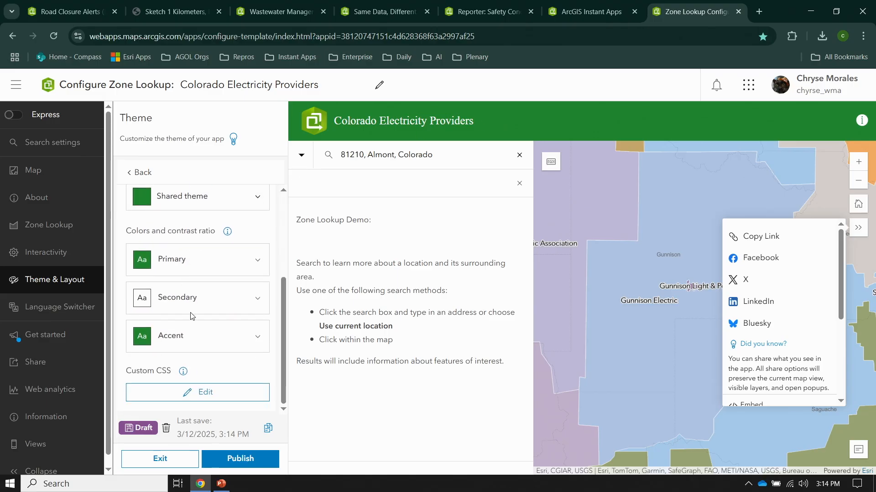
{"action": "left_click", "coordinate": [256, 266]}
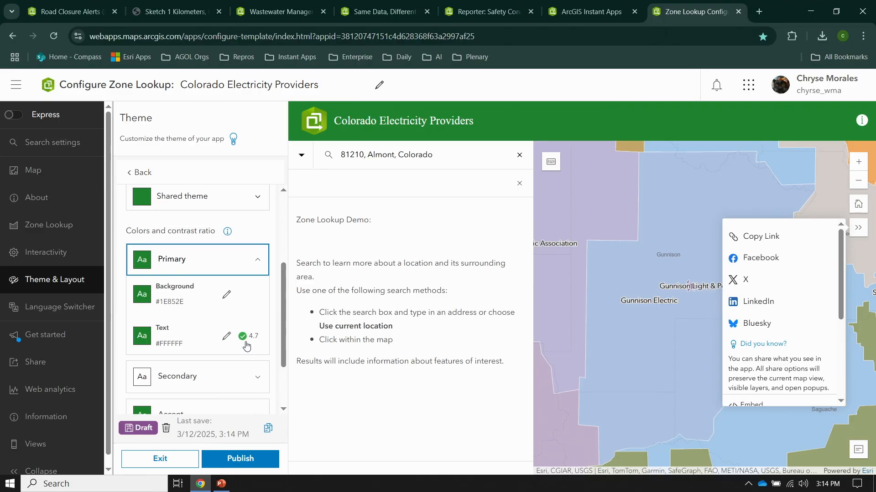
{"action": "left_click", "coordinate": [254, 265]}
{"action": "left_click", "coordinate": [254, 299]}
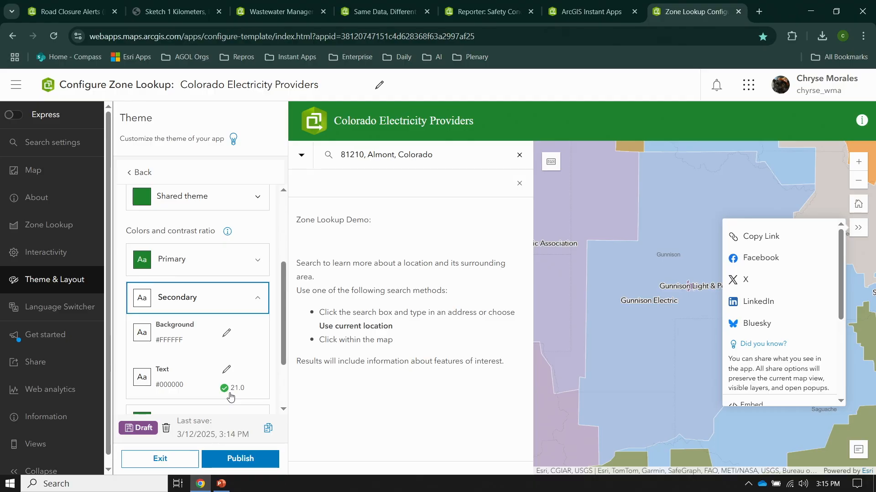
{"action": "left_click", "coordinate": [260, 259]}
{"action": "scroll", "coordinate": [231, 322], "scroll_direction": "down", "scroll_amount": 3}
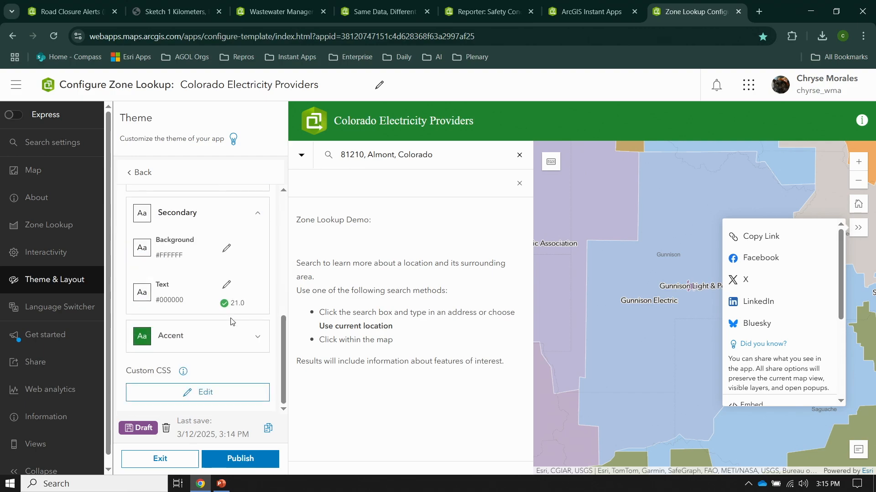
- View the empty Custom CSS editor, close it, and go to the Language Switcher settings
{"action": "left_click", "coordinate": [248, 391]}
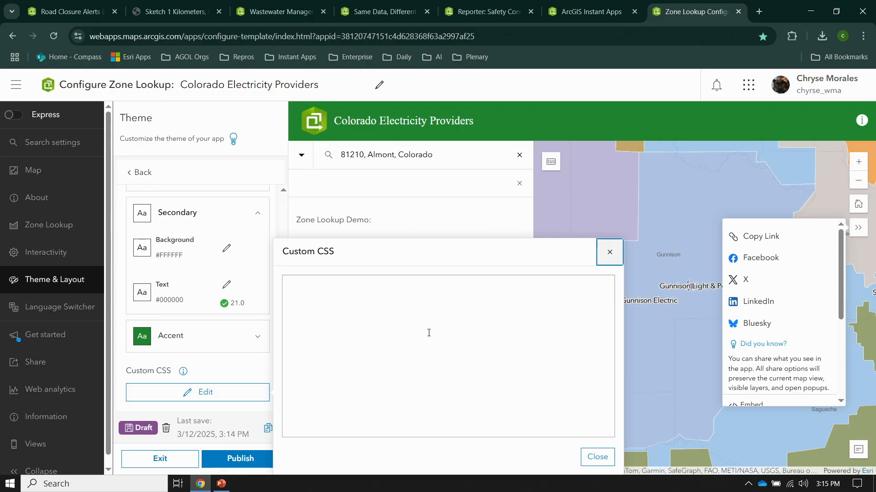
{"action": "left_click", "coordinate": [610, 252]}
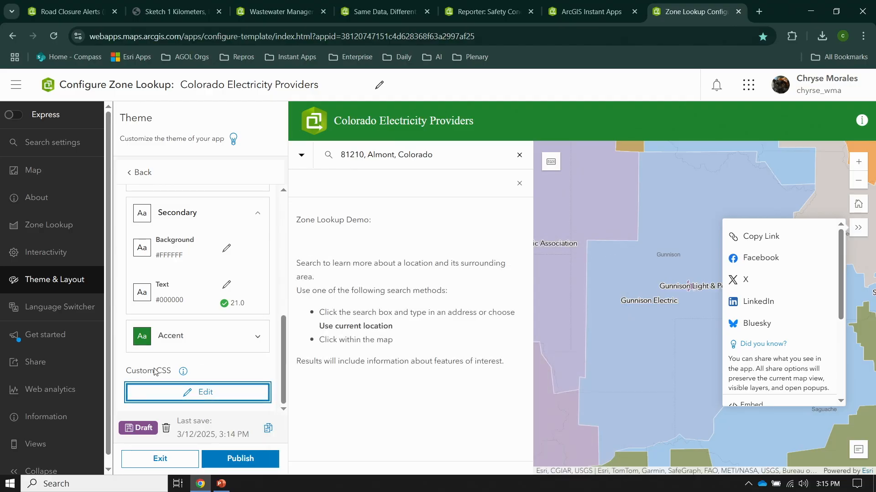
{"action": "left_click", "coordinate": [76, 309]}
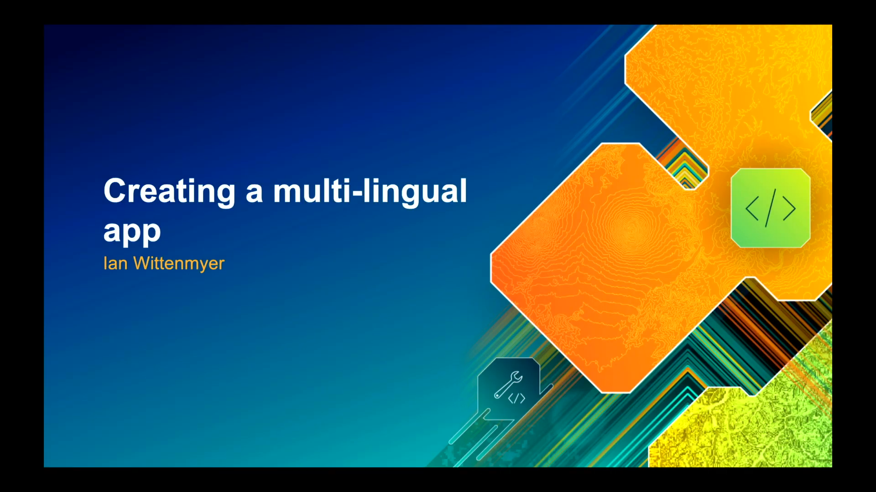
- Switch from the slides to the Santa Monica Trails bilingual map in Map Viewer
{"action": "key", "text": "alt+Tab"}
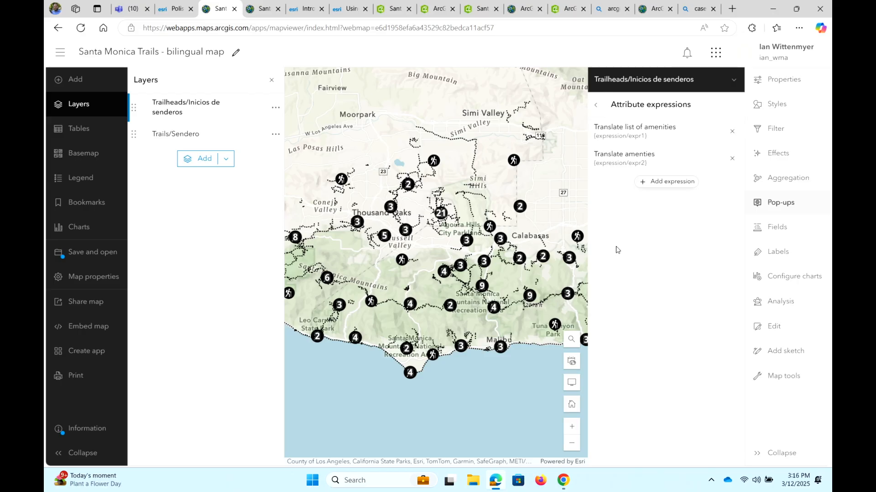
- Turn the Trailheads/Inicios de senderos layer's aggregation off and back on to compare individual and clustered points
{"action": "left_click", "coordinate": [773, 189]}
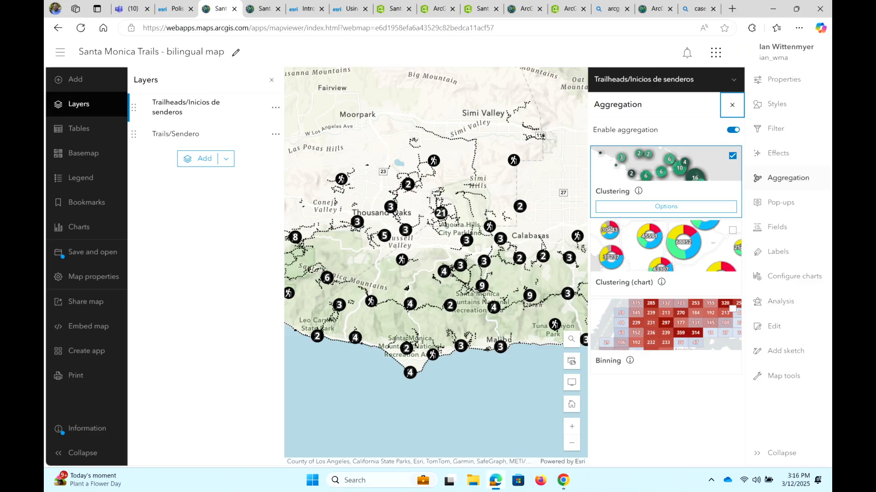
{"action": "left_click", "coordinate": [732, 132]}
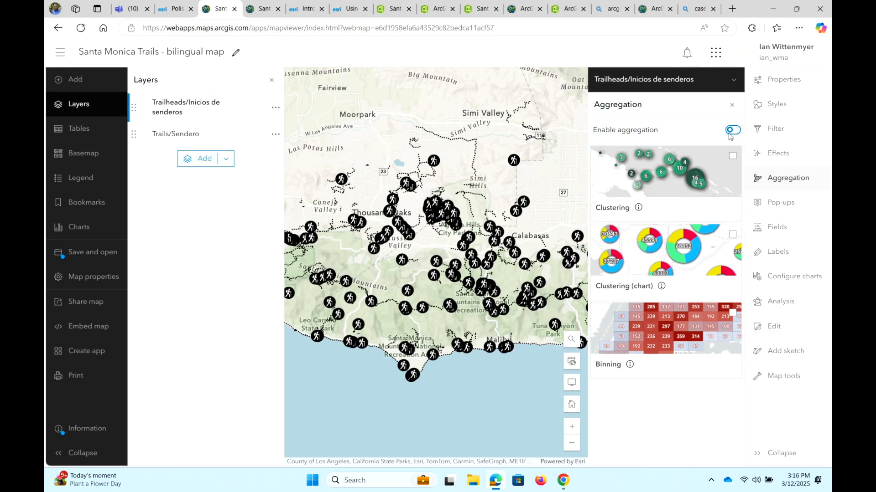
{"action": "left_click", "coordinate": [731, 132]}
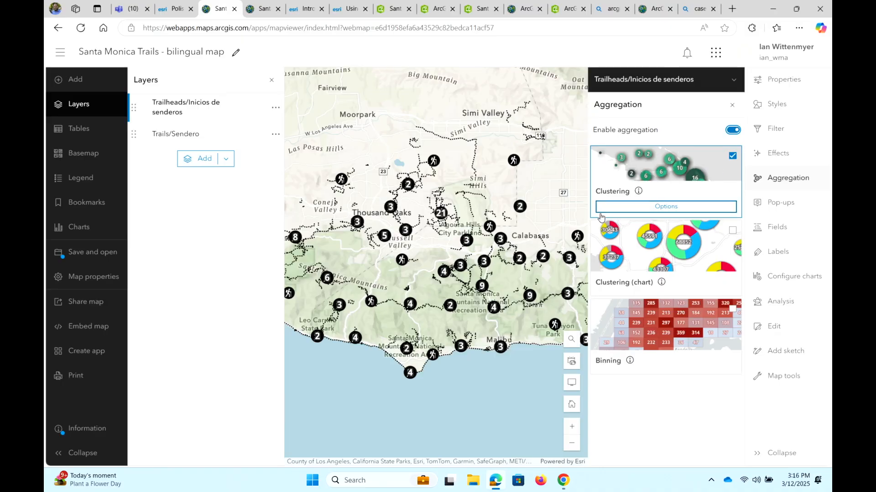
- Open the Trailheads layer's Translate list of amenities pop-up expression and examine its field variables and English Decode values
{"action": "left_click", "coordinate": [778, 202]}
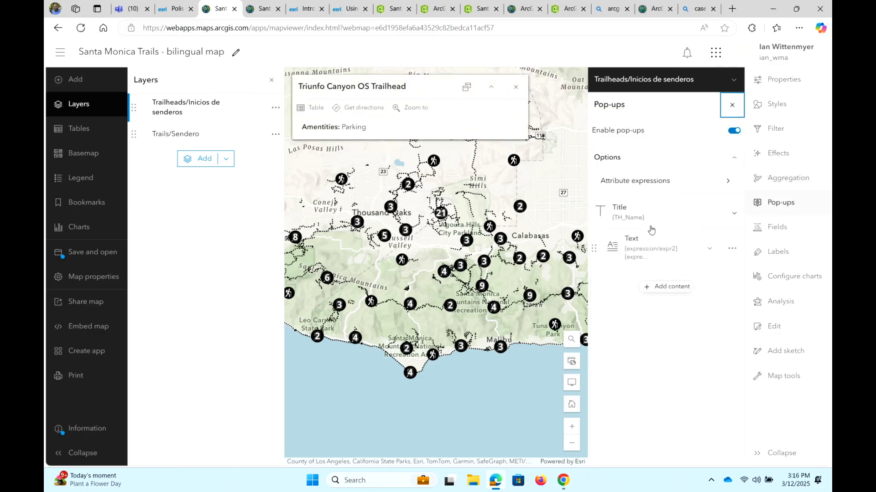
{"action": "left_click", "coordinate": [470, 209]}
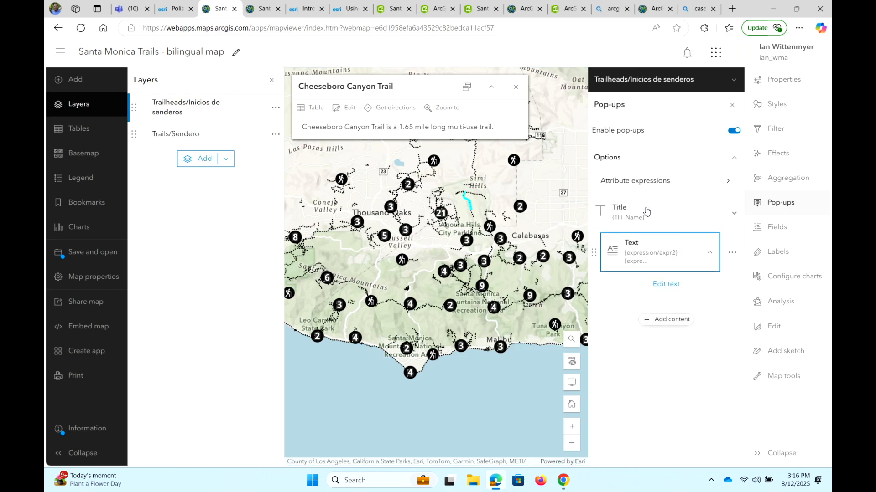
{"action": "left_click", "coordinate": [647, 184]}
{"action": "left_click", "coordinate": [624, 137]}
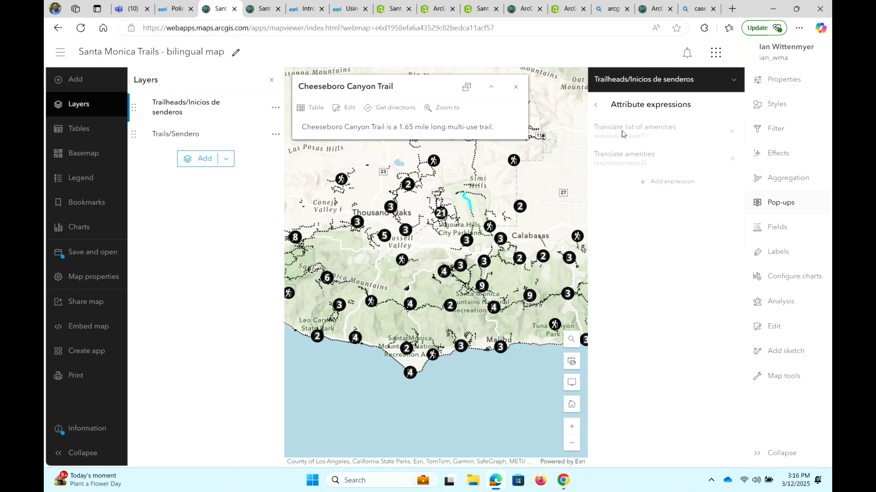
{"action": "scroll", "coordinate": [640, 227], "scroll_direction": "down", "scroll_amount": 3}
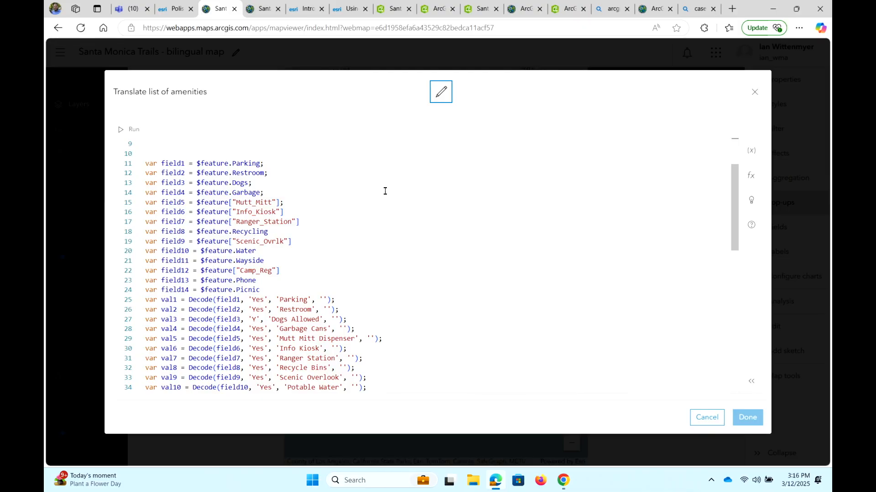
{"action": "left_click_drag", "start_coordinate": [146, 163], "coordinate": [313, 289]}
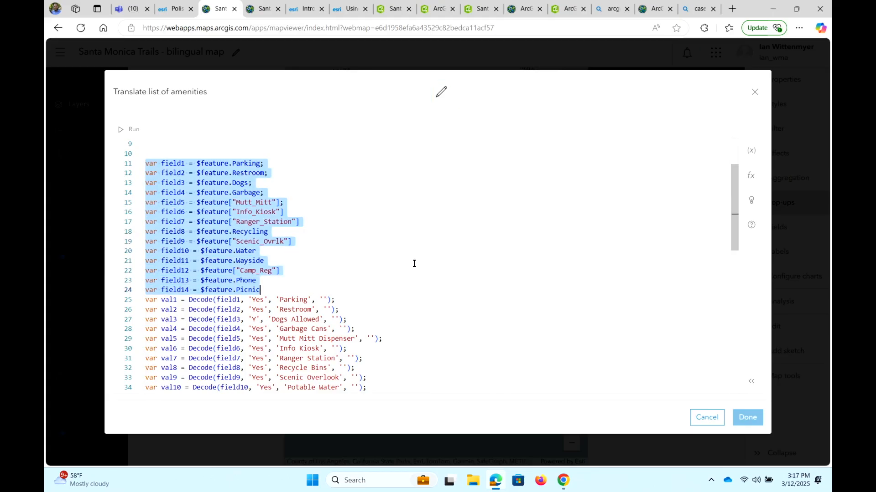
{"action": "scroll", "coordinate": [425, 262], "scroll_direction": "down", "scroll_amount": 2}
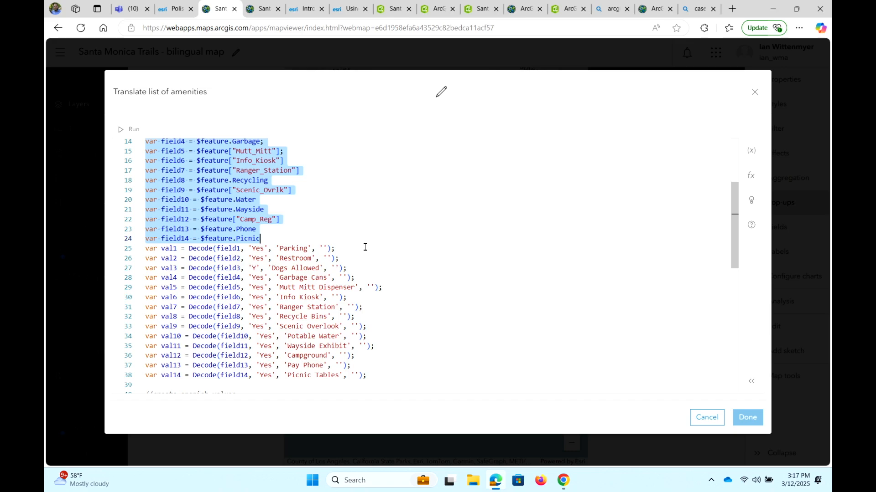
{"action": "scroll", "coordinate": [401, 260], "scroll_direction": "down", "scroll_amount": 4}
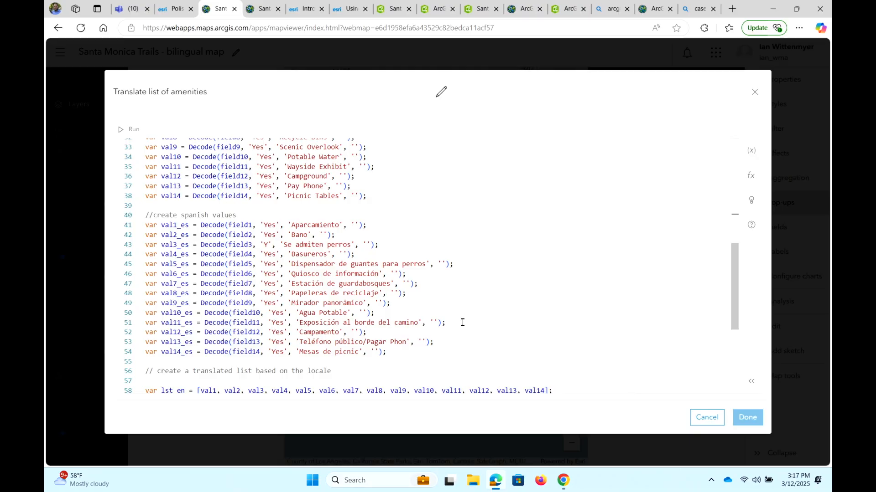
- Examine the expression's Spanish Decode values, its locale-based list selection, and the GetEnvironment lines that store the locale
{"action": "left_click", "coordinate": [149, 223]}
{"action": "left_click_drag", "start_coordinate": [183, 242], "coordinate": [401, 342]}
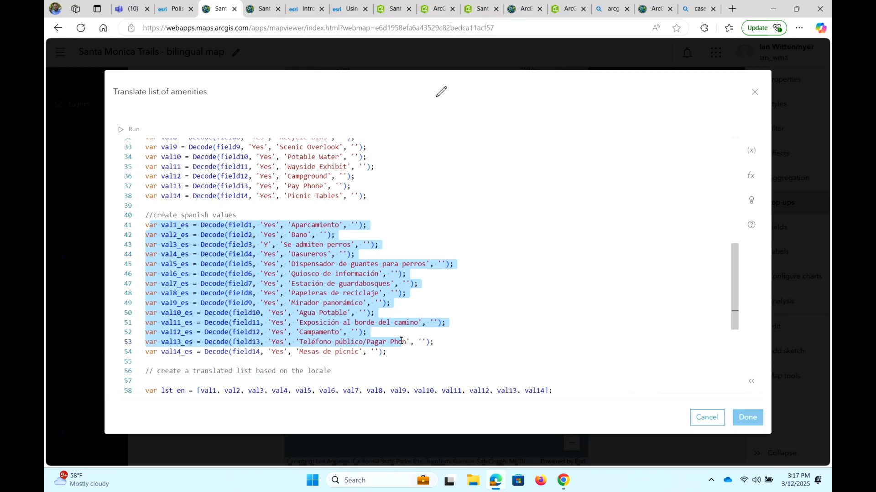
{"action": "scroll", "coordinate": [401, 342], "scroll_direction": "down", "scroll_amount": 3}
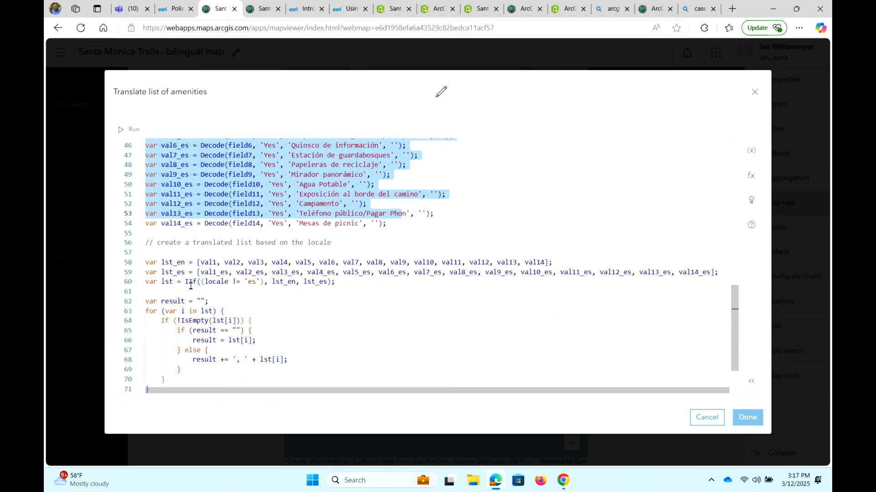
{"action": "left_click", "coordinate": [146, 282]}
{"action": "left_click_drag", "start_coordinate": [146, 282], "coordinate": [335, 282]}
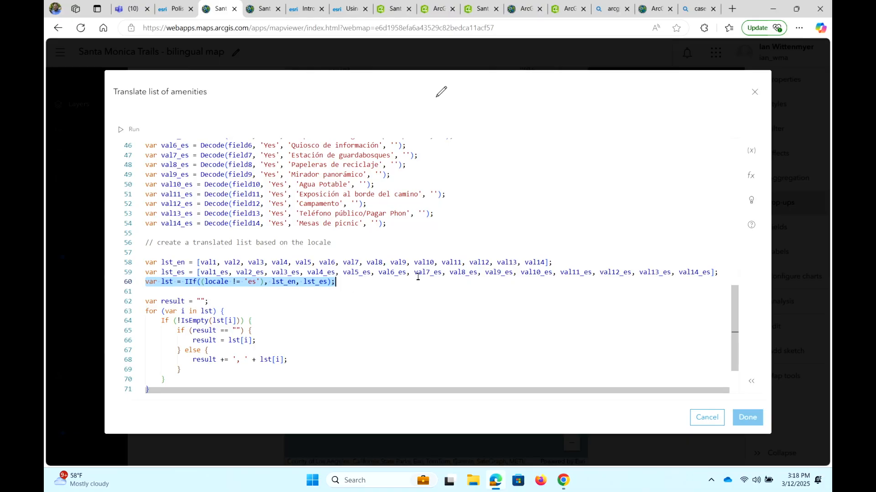
{"action": "scroll", "coordinate": [680, 273], "scroll_direction": "up", "scroll_amount": 5}
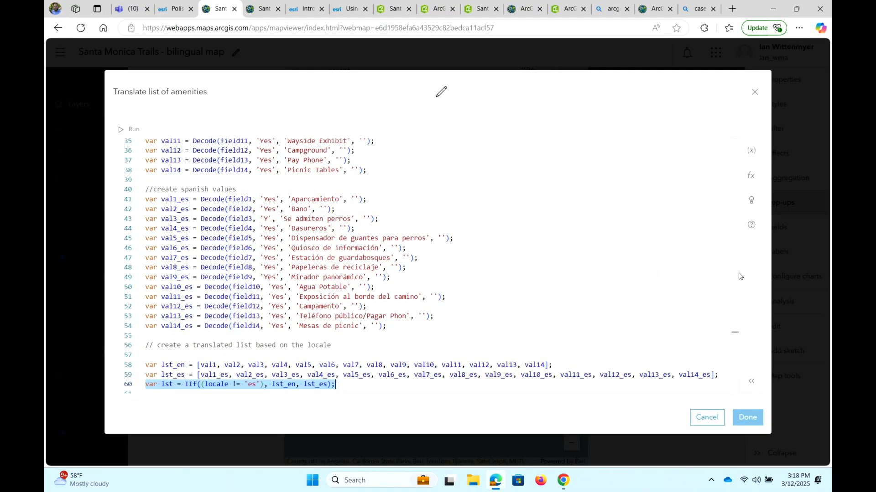
{"action": "left_click_drag", "start_coordinate": [739, 275], "coordinate": [743, 150]}
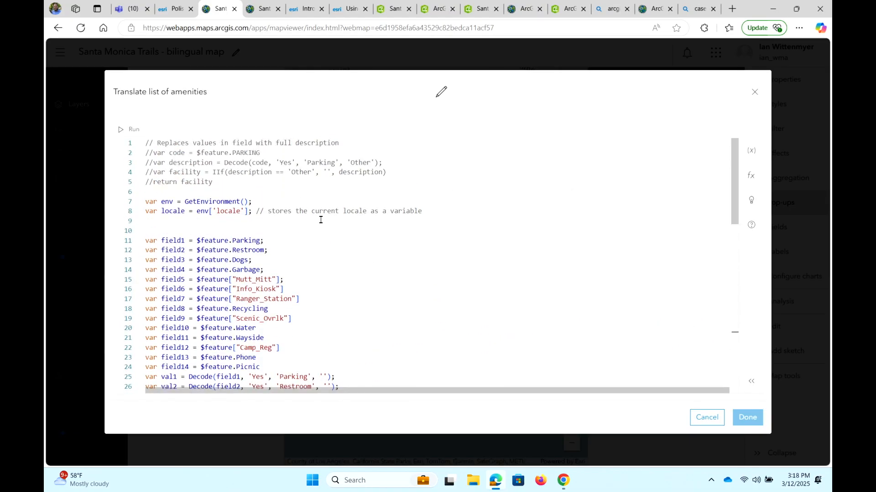
{"action": "left_click_drag", "start_coordinate": [146, 200], "coordinate": [482, 222]}
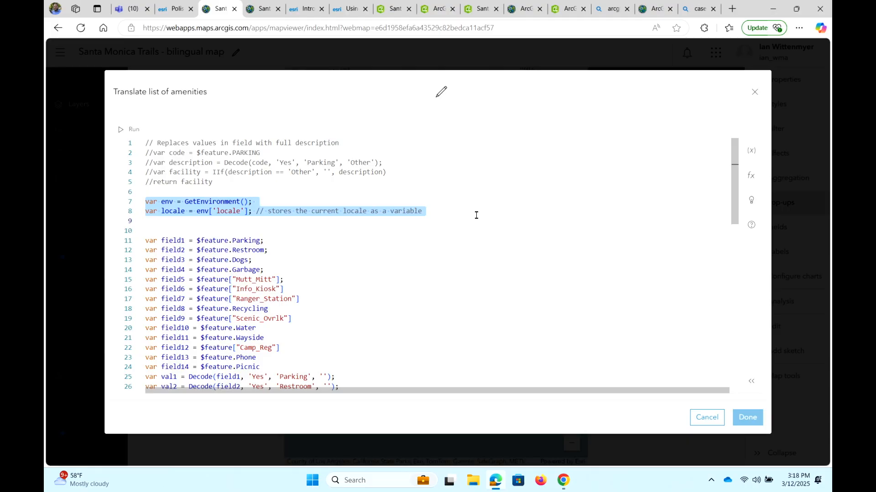
- Switch to the Spanish version of the map and examine its locale=es URL parameter and the Arroyo Simi Equestrian Trail pop-up
{"action": "left_click", "coordinate": [264, 8]}
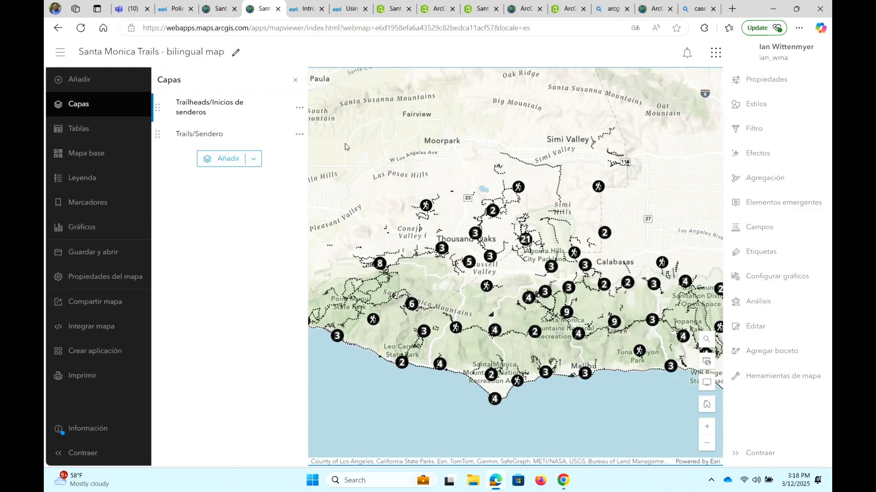
{"action": "left_click", "coordinate": [500, 30]}
{"action": "left_click_drag", "start_coordinate": [499, 30], "coordinate": [557, 27]}
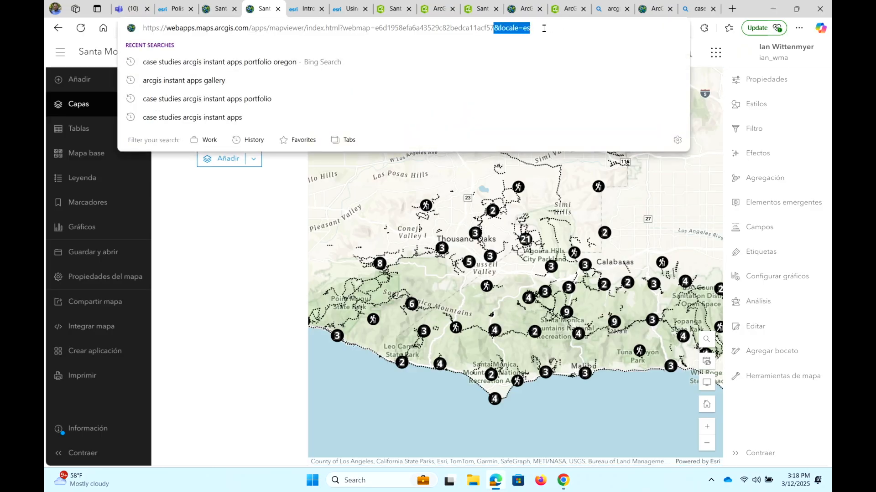
{"action": "left_click", "coordinate": [164, 216]}
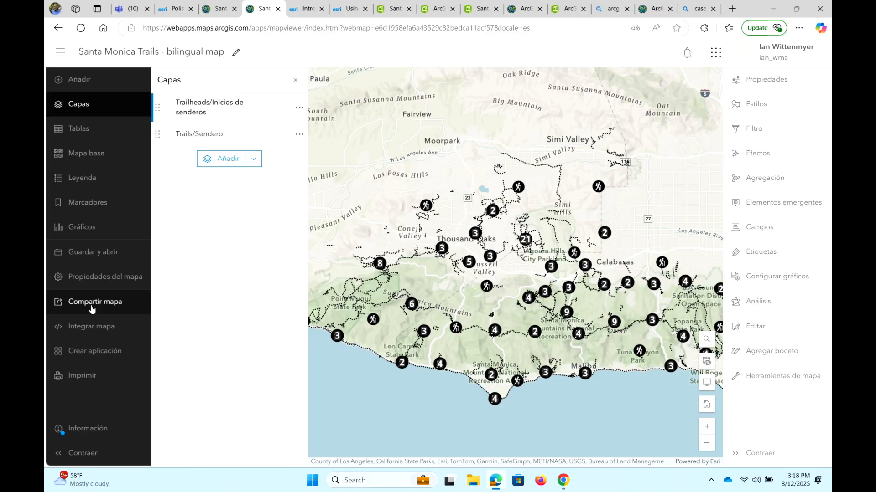
{"action": "left_click", "coordinate": [555, 168]}
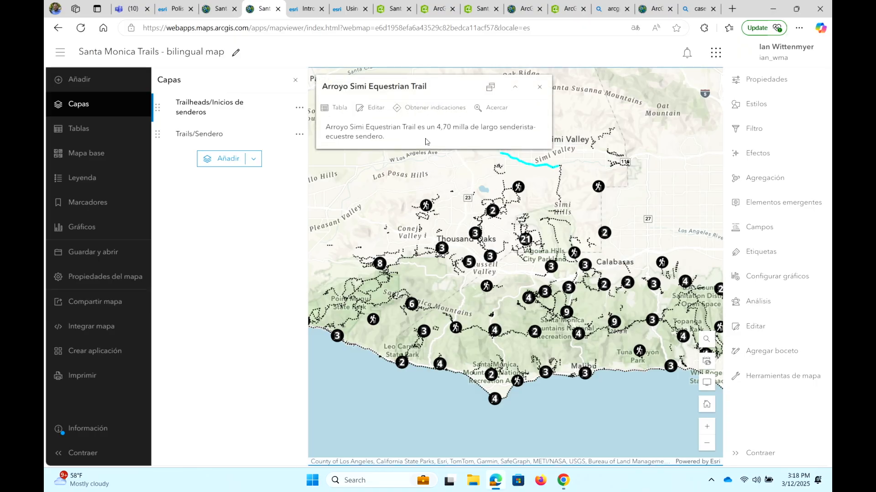
{"action": "triple_click", "coordinate": [425, 141]}
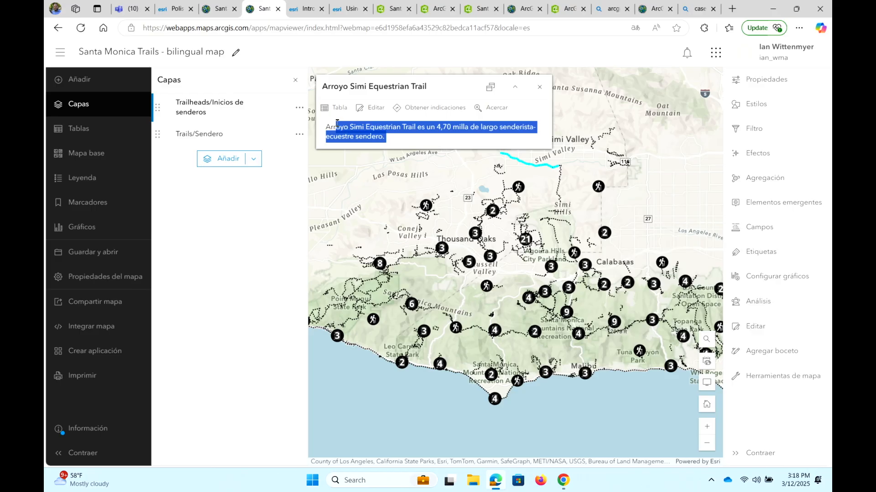
{"action": "left_click", "coordinate": [425, 140]}
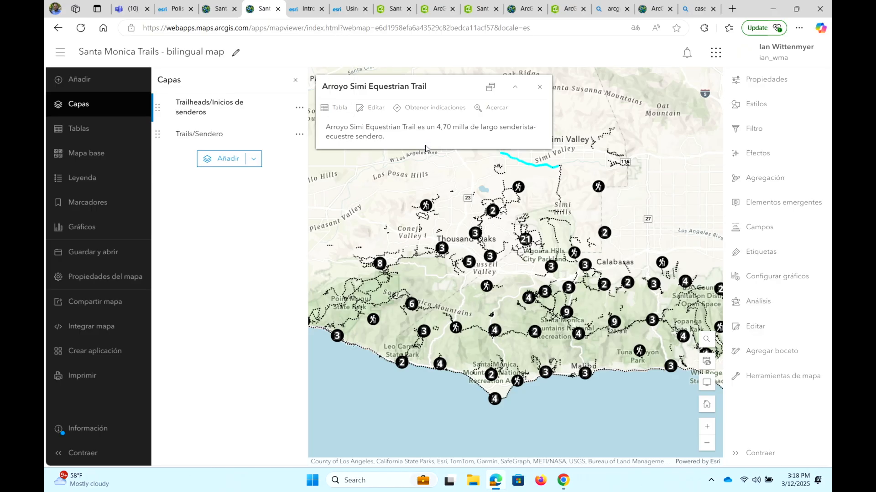
- Return to the English map, close the amenities expression, and bring up the pop-up settings of the Trails/Sendero layer
{"action": "left_click", "coordinate": [219, 11]}
{"action": "left_click", "coordinate": [754, 91]}
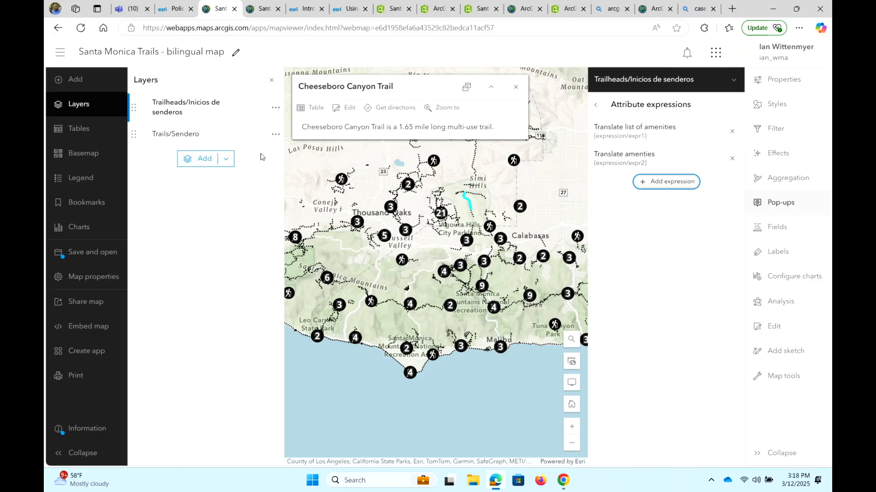
{"action": "left_click", "coordinate": [274, 134]}
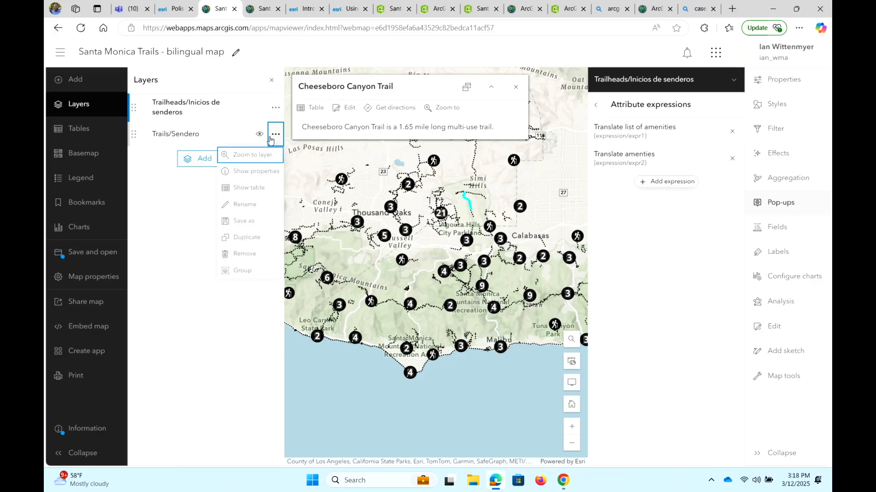
{"action": "left_click", "coordinate": [249, 188]}
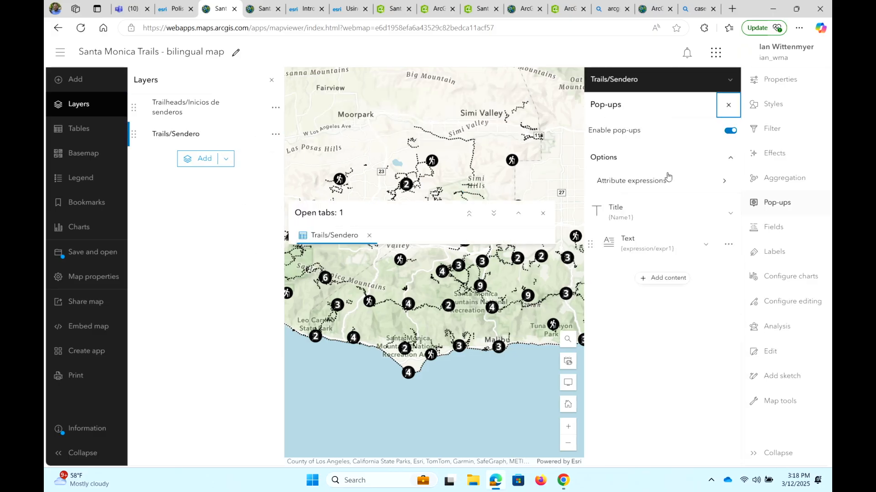
{"action": "left_click", "coordinate": [543, 214]}
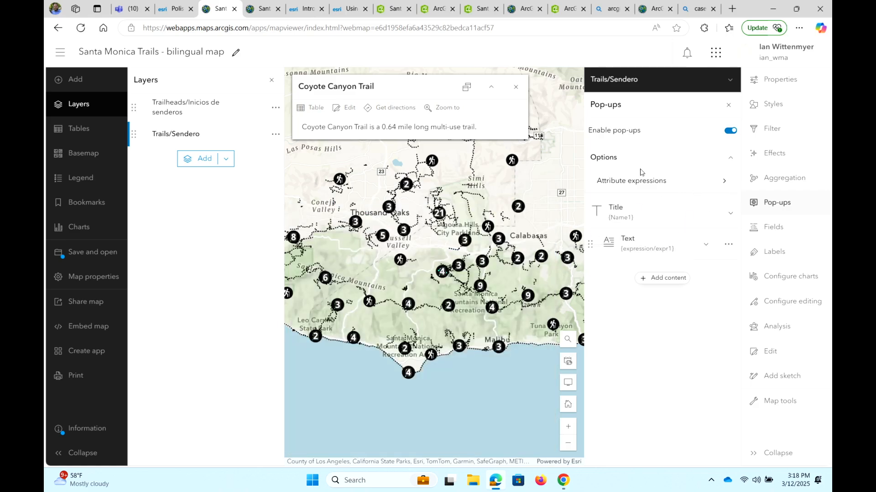
- Review the locale variables and return statements in the Locale dependent pop-up domain value expression, and close it without changes
{"action": "left_click", "coordinate": [646, 180]}
{"action": "left_click", "coordinate": [627, 139]}
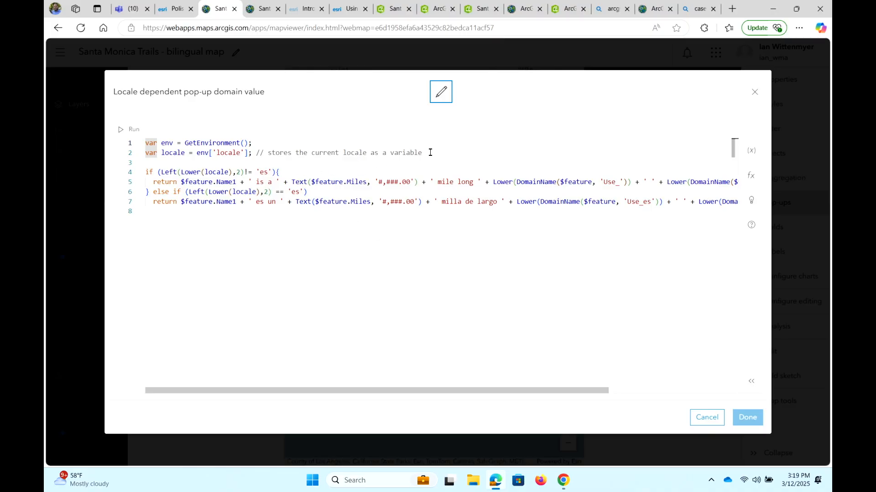
{"action": "left_click_drag", "start_coordinate": [430, 153], "coordinate": [196, 136]}
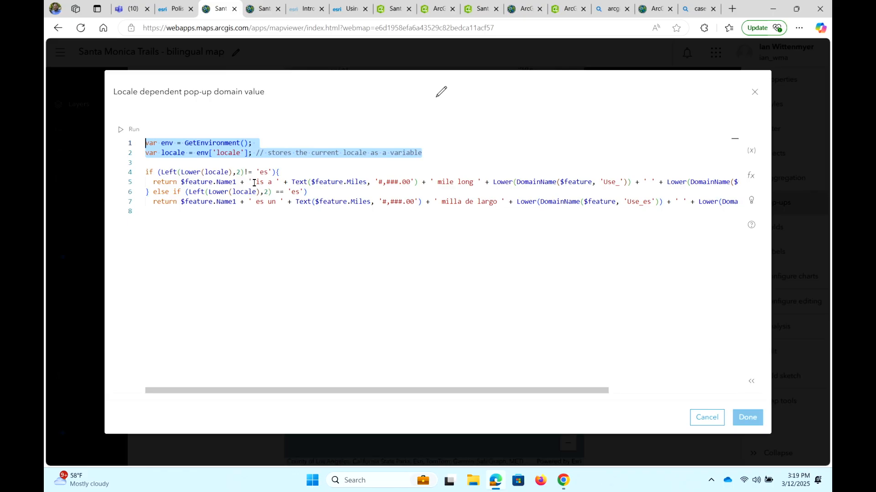
{"action": "left_click_drag", "start_coordinate": [254, 183], "coordinate": [319, 181]}
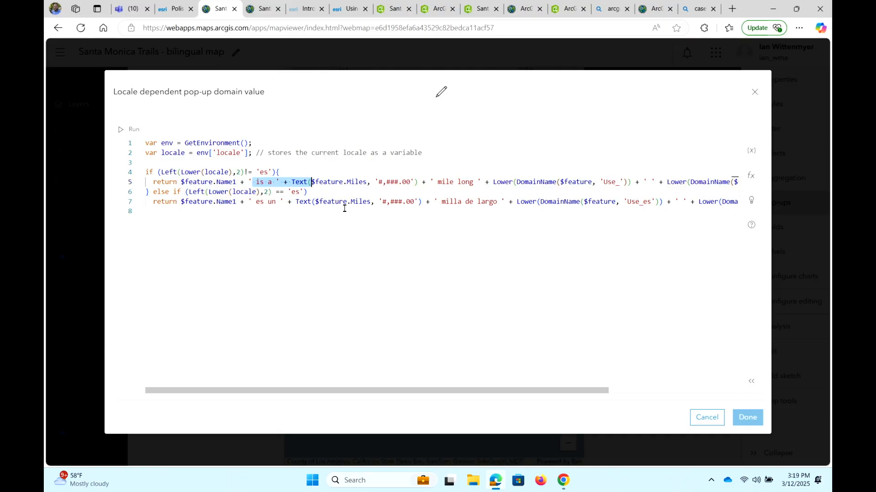
{"action": "left_click", "coordinate": [709, 422]}
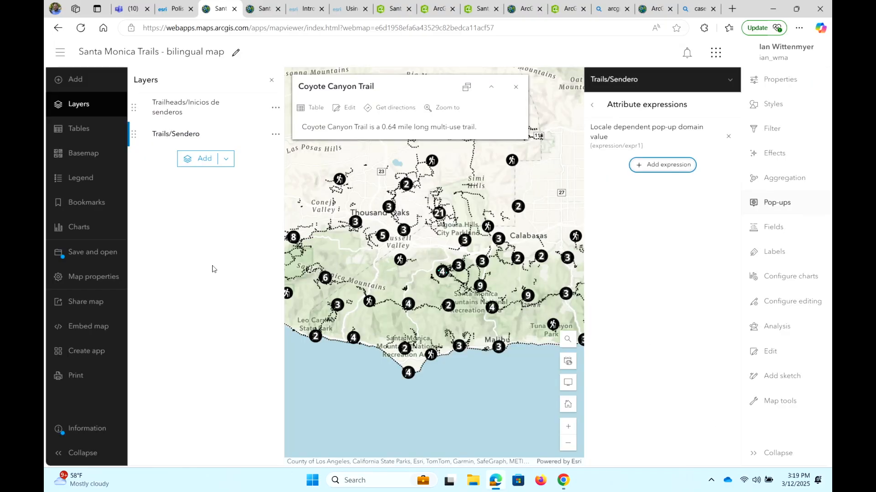
- Save the Santa Monica Trails - bilingual map and start creating an Instant App from it
{"action": "left_click", "coordinate": [76, 258]}
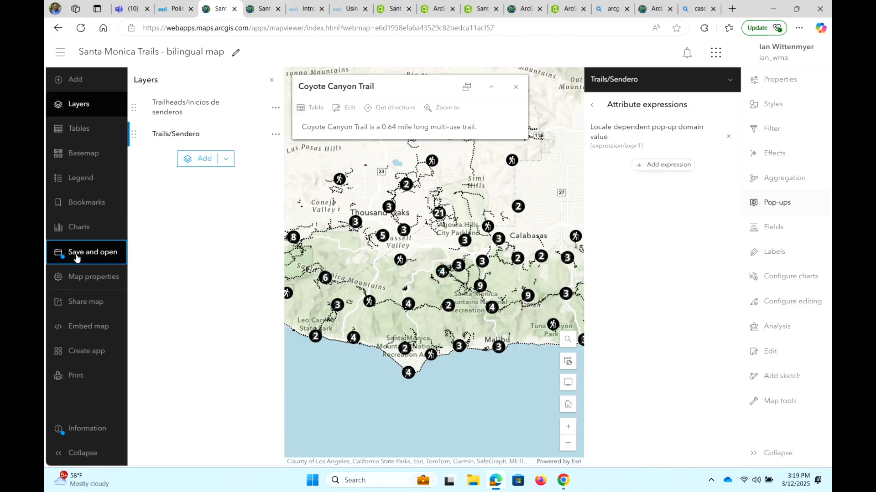
{"action": "left_click", "coordinate": [156, 256]}
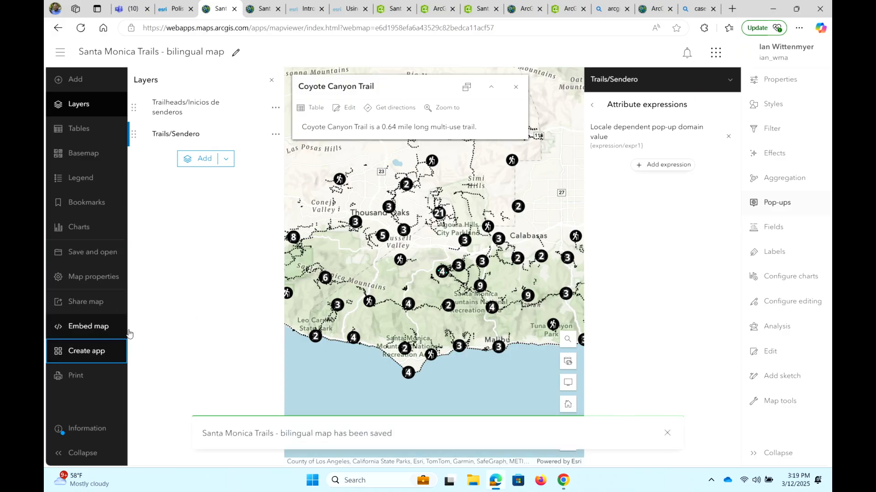
{"action": "left_click", "coordinate": [80, 351]}
{"action": "left_click", "coordinate": [287, 224]}
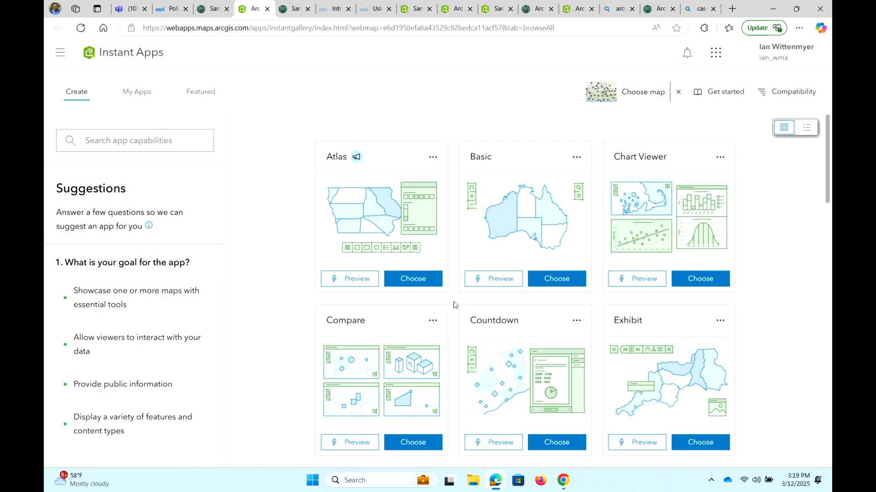
- Create a Nearby app from the map, titled Santa Monica Trails - bilingual map dev
{"action": "scroll", "coordinate": [453, 305], "scroll_direction": "down", "scroll_amount": 9}
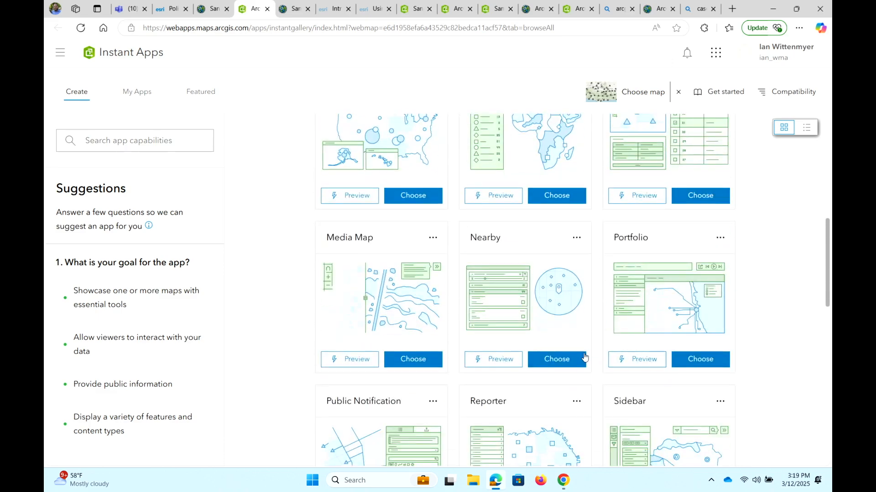
{"action": "left_click", "coordinate": [573, 359]}
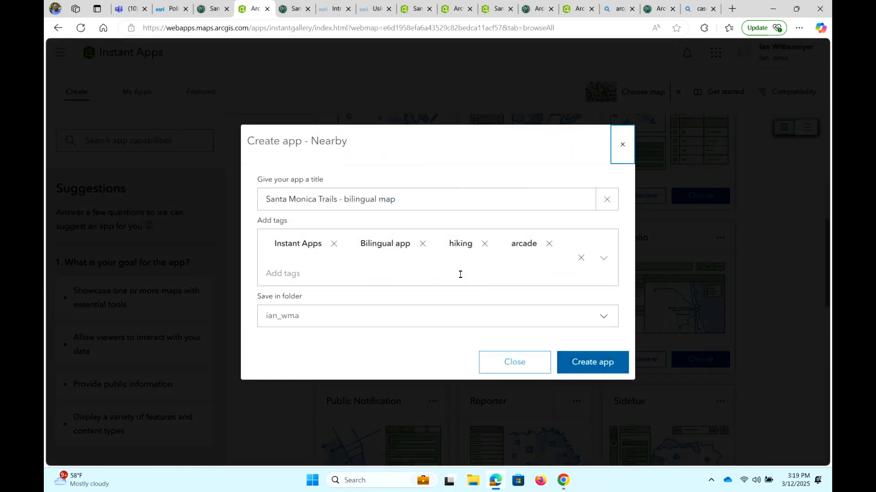
{"action": "left_click", "coordinate": [418, 199]}
{"action": "type", "text": "dev"}
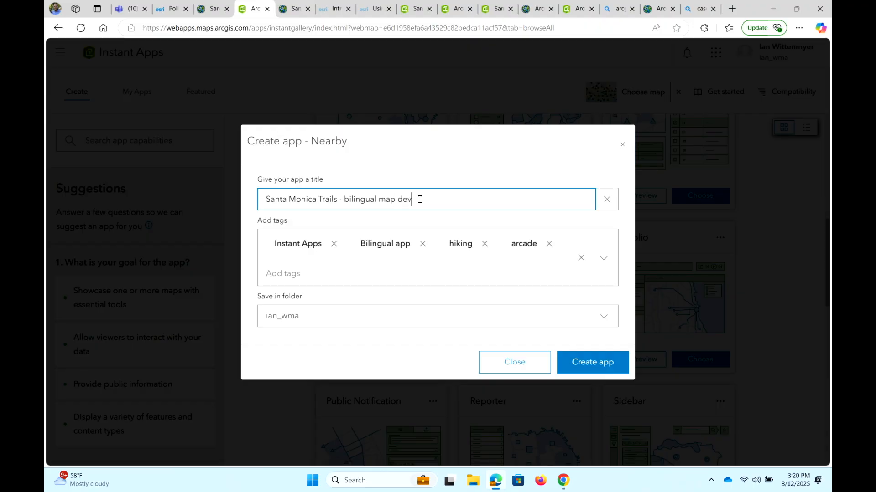
{"action": "left_click", "coordinate": [577, 369]}
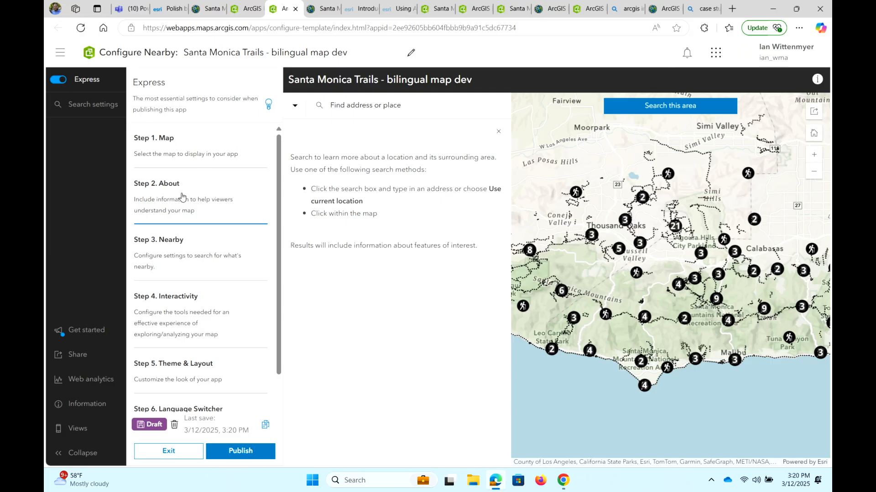
- Review the express setup's Map, About and Nearby settings without changing them
{"action": "left_click", "coordinate": [166, 138]}
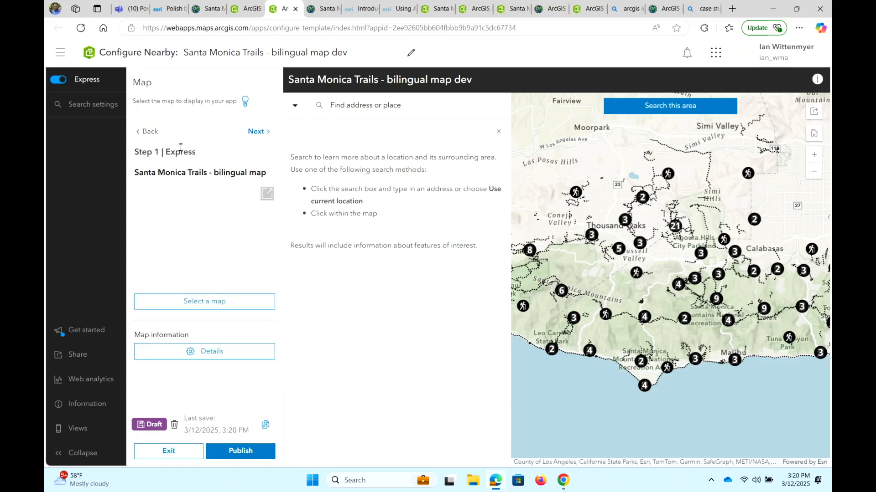
{"action": "left_click", "coordinate": [264, 134]}
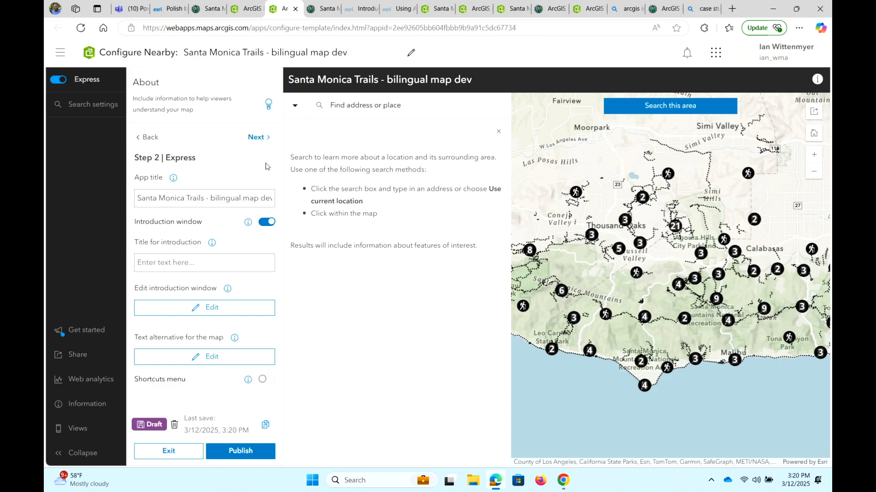
{"action": "left_click", "coordinate": [258, 141]}
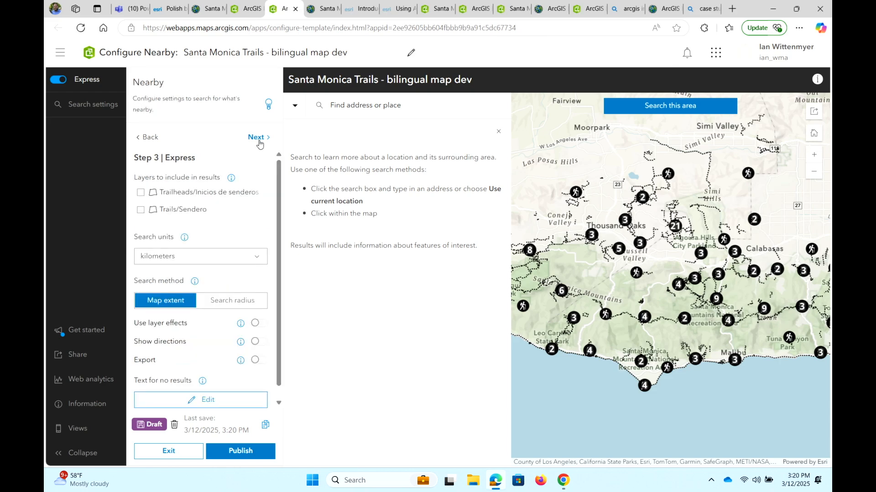
{"action": "scroll", "coordinate": [258, 315], "scroll_direction": "down", "scroll_amount": 1}
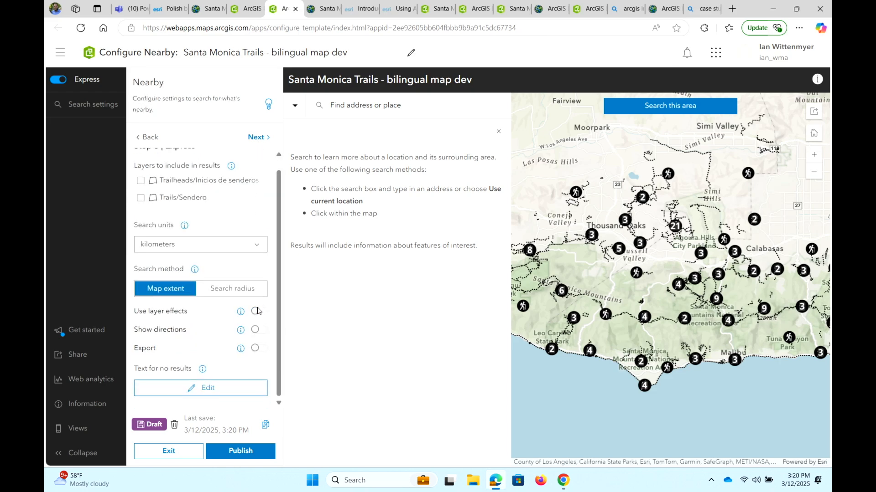
- In the Interactivity settings, delete every search source except ArcGIS World Geocoding Service and dismiss the search help
{"action": "left_click", "coordinate": [257, 139]}
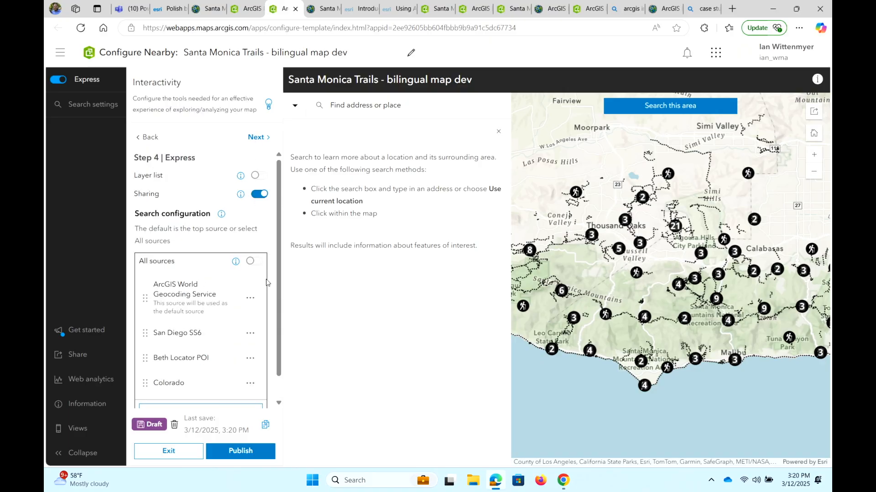
{"action": "scroll", "coordinate": [266, 292], "scroll_direction": "down", "scroll_amount": 1}
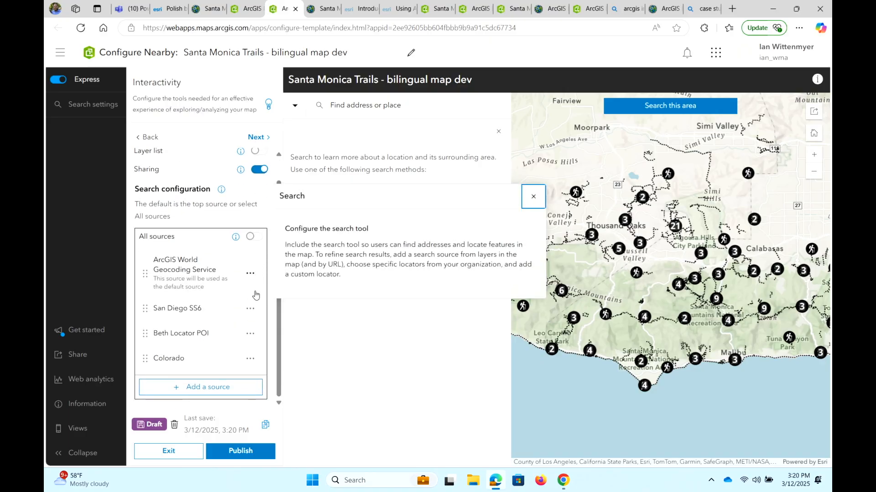
{"action": "left_click", "coordinate": [250, 309]}
{"action": "left_click", "coordinate": [244, 350]}
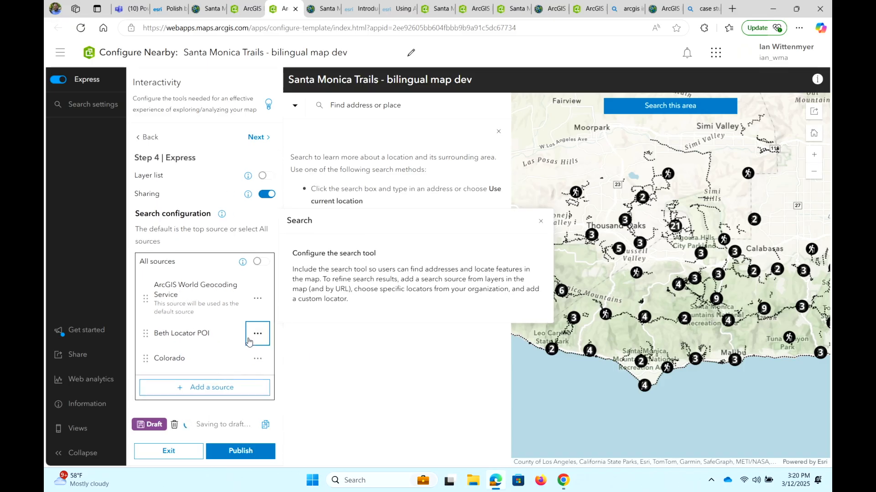
{"action": "left_click", "coordinate": [254, 333]}
{"action": "left_click", "coordinate": [252, 372]}
{"action": "left_click", "coordinate": [258, 333]}
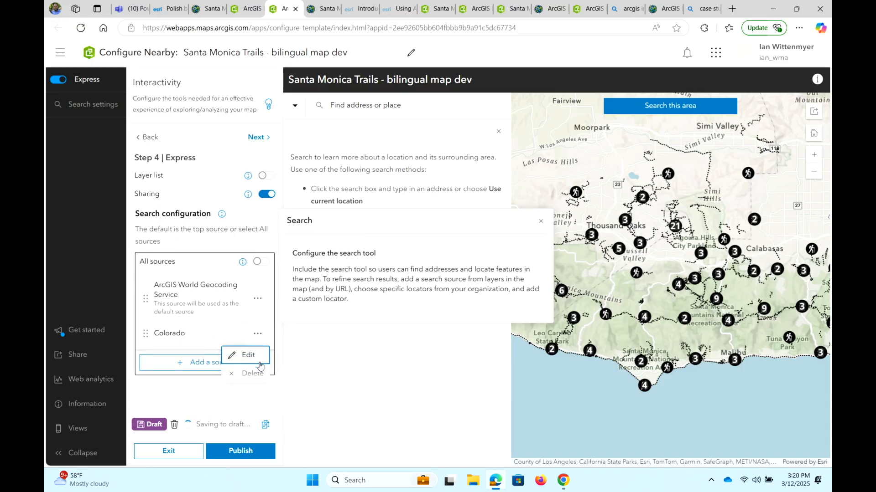
{"action": "left_click", "coordinate": [252, 372]}
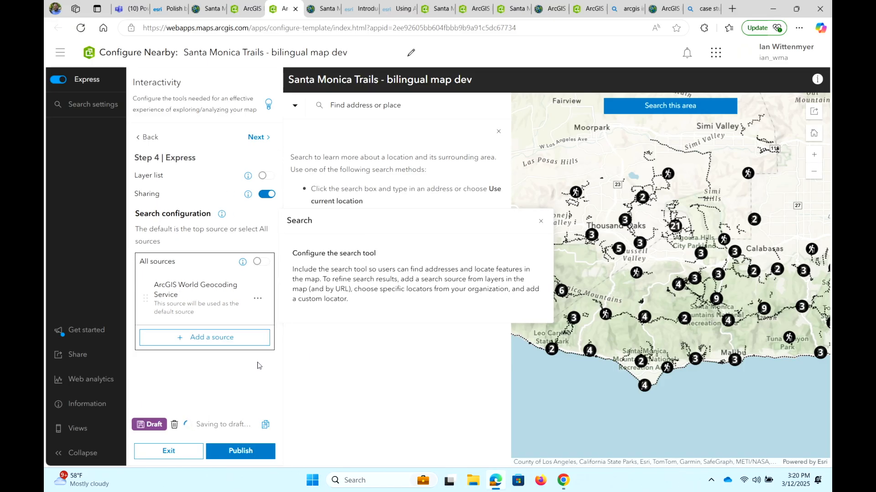
{"action": "left_click", "coordinate": [542, 220]}
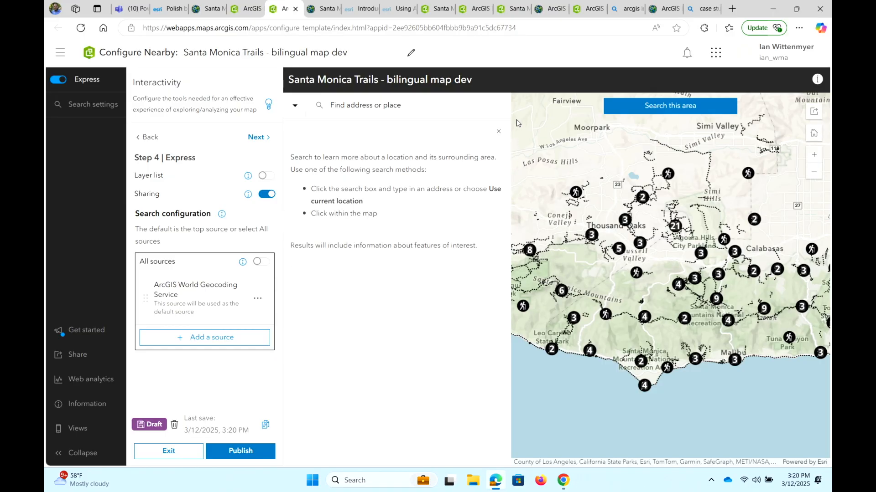
- Go through the Theme & Layout and Language Switcher steps, and turn off express mode to access all settings
{"action": "left_click", "coordinate": [256, 138]}
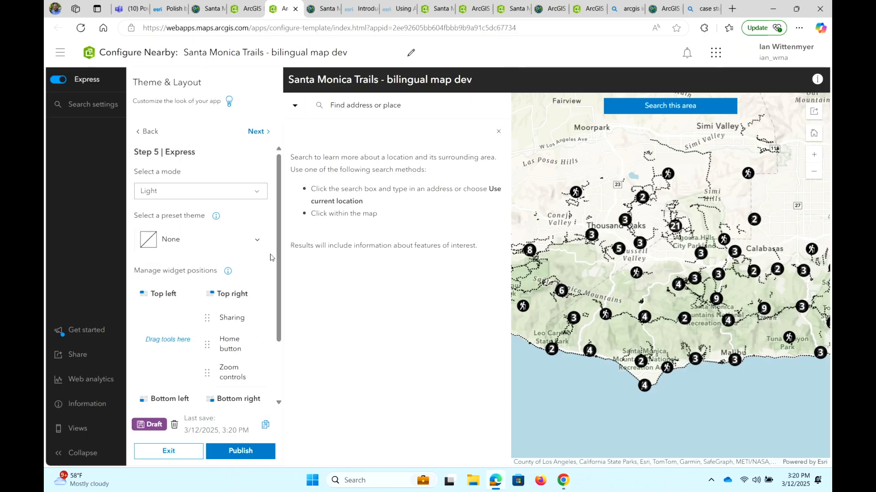
{"action": "left_click", "coordinate": [256, 131]}
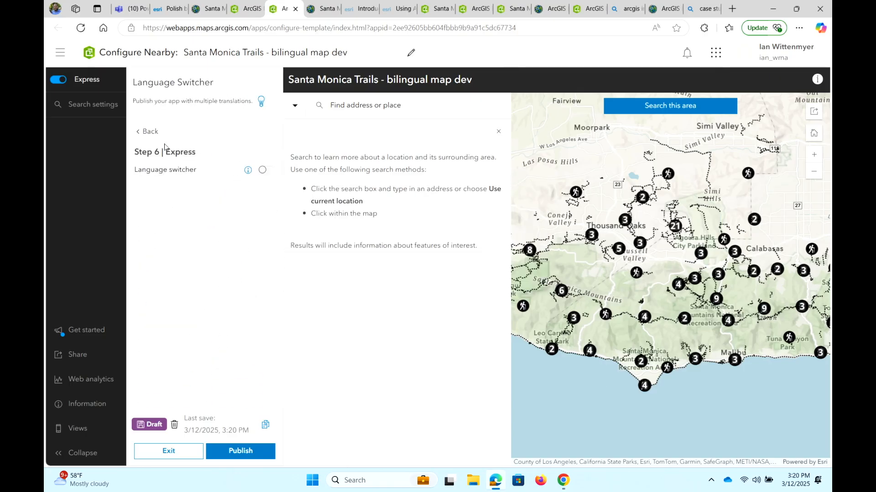
{"action": "left_click", "coordinate": [68, 81]}
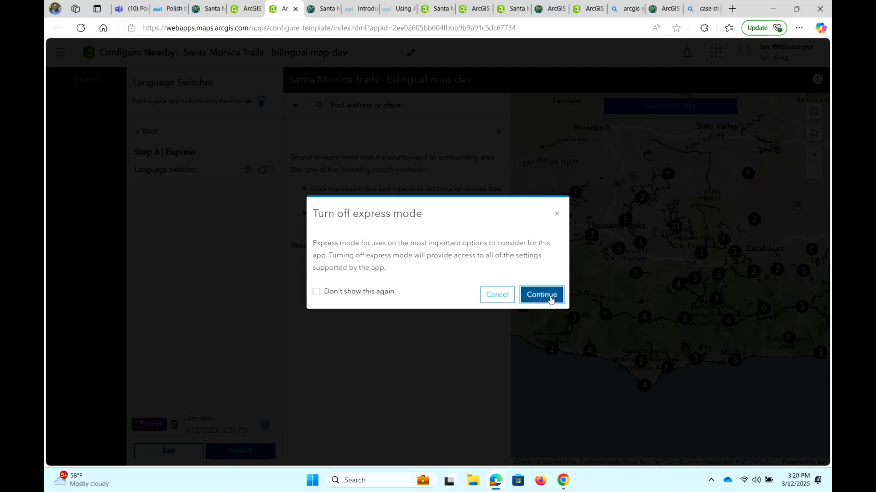
{"action": "left_click", "coordinate": [554, 296]}
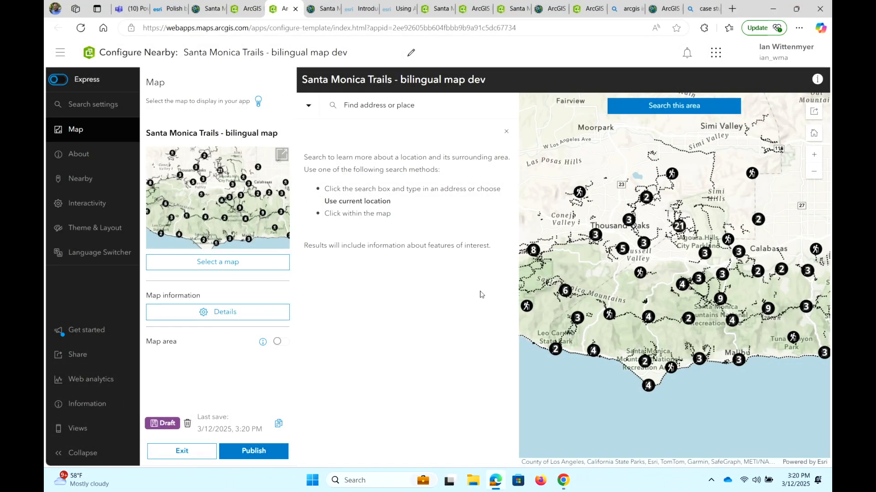
- Examine the Nearby map results settings, covering the map symbol, layer effects, map options and pop-up behavior
{"action": "left_click", "coordinate": [93, 182]}
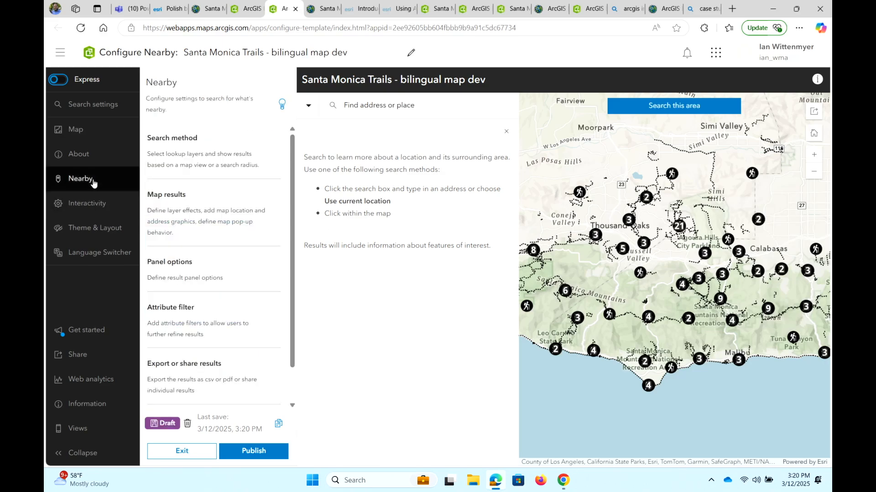
{"action": "left_click", "coordinate": [216, 216]}
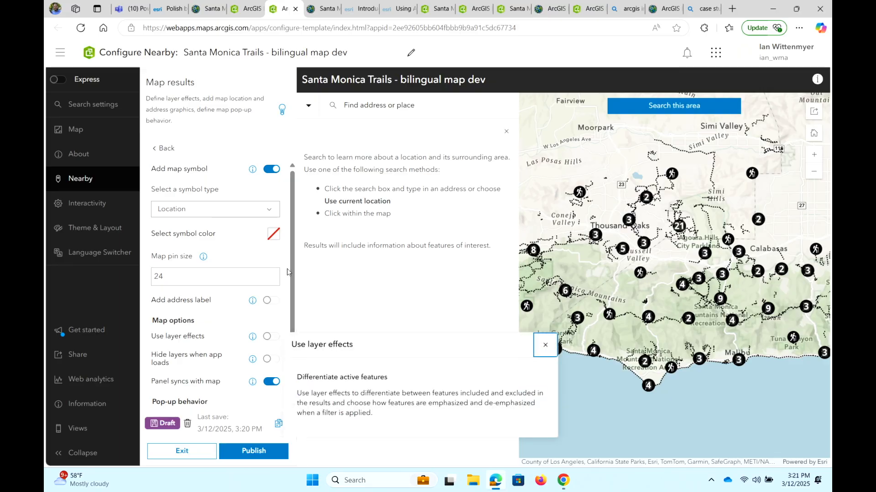
{"action": "scroll", "coordinate": [291, 273], "scroll_direction": "down", "scroll_amount": 1}
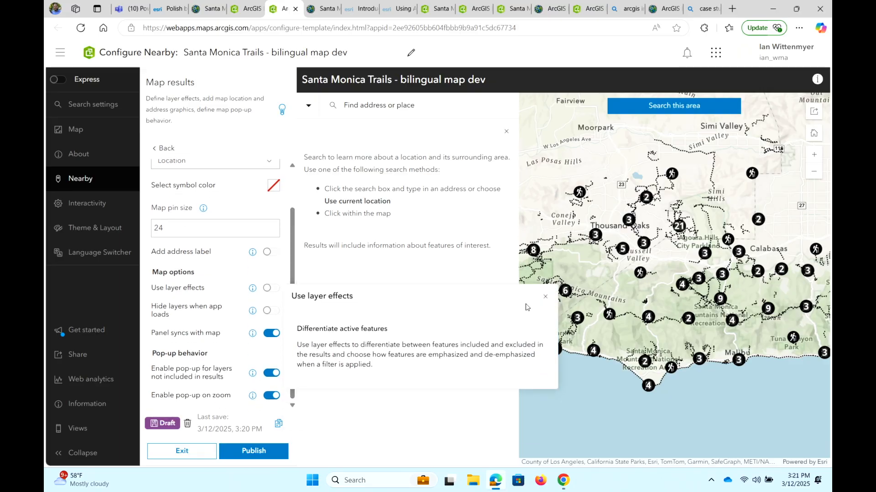
{"action": "left_click", "coordinate": [545, 296]}
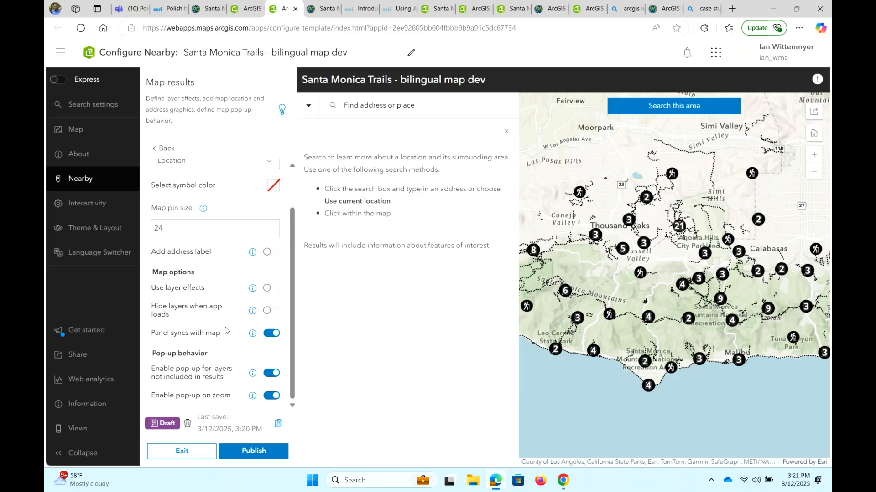
{"action": "scroll", "coordinate": [229, 340], "scroll_direction": "up", "scroll_amount": 1}
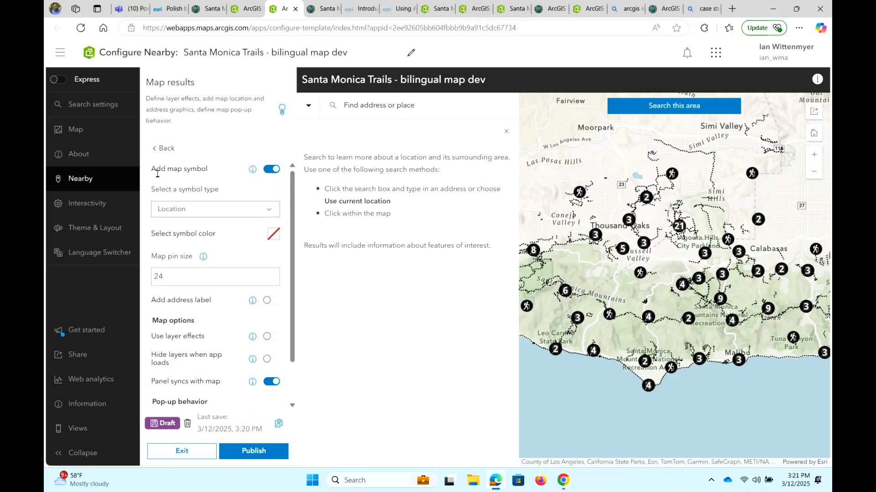
{"action": "scroll", "coordinate": [192, 240], "scroll_direction": "down", "scroll_amount": 1}
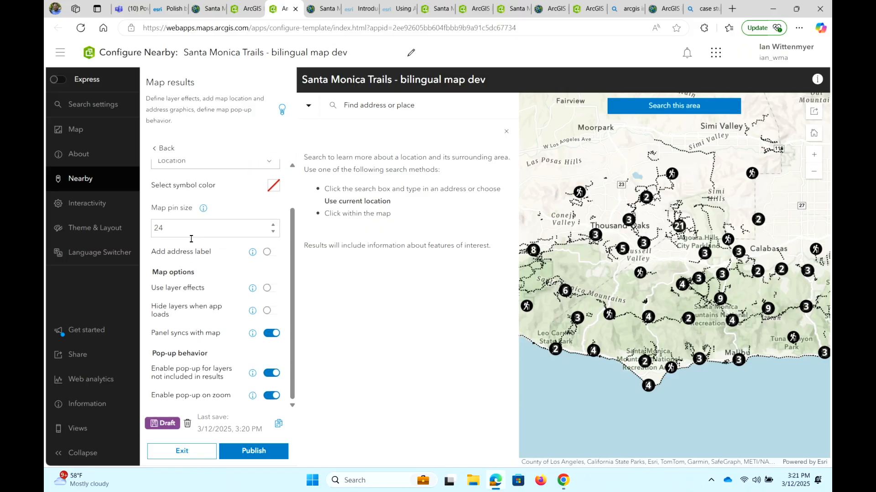
- Enable Share individual results in the Nearby export or share results settings
{"action": "left_click", "coordinate": [156, 148]}
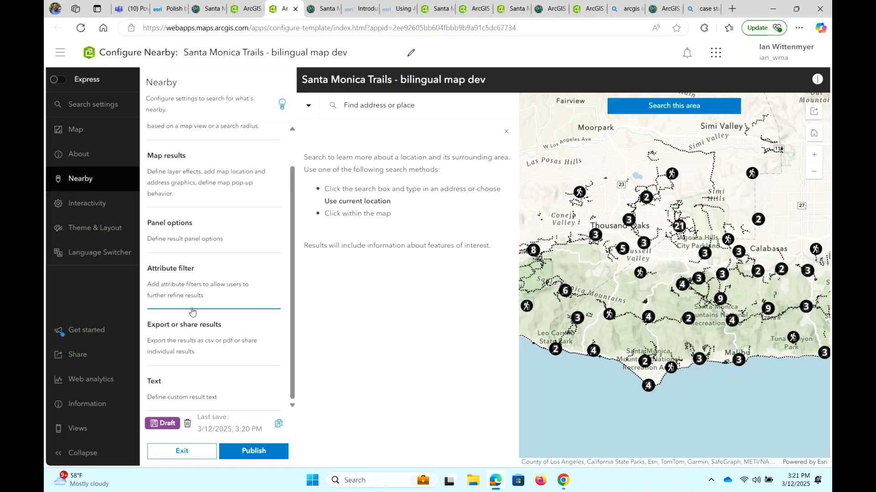
{"action": "left_click", "coordinate": [195, 324]}
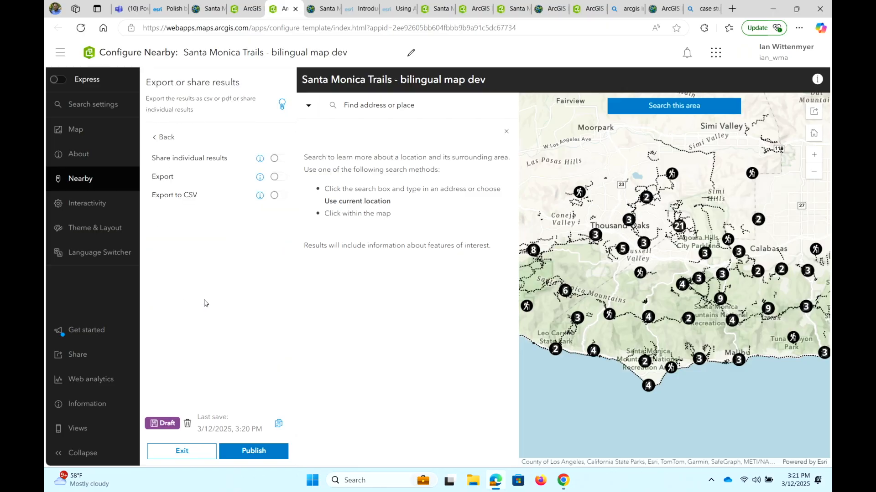
{"action": "left_click", "coordinate": [277, 160]}
- Search the settings for "dir", then enable Show directions and the elevation profile link in the pop-up
{"action": "left_click", "coordinate": [94, 108]}
{"action": "type", "text": "dir"}
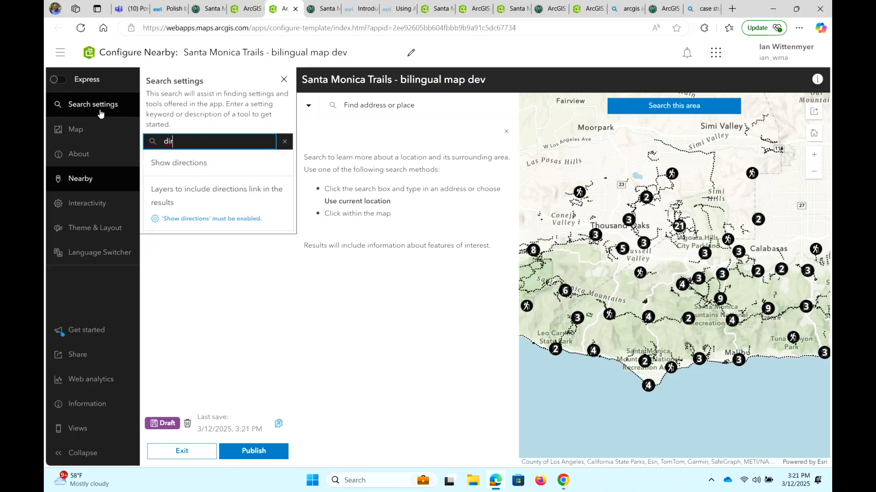
{"action": "left_click", "coordinate": [172, 165]}
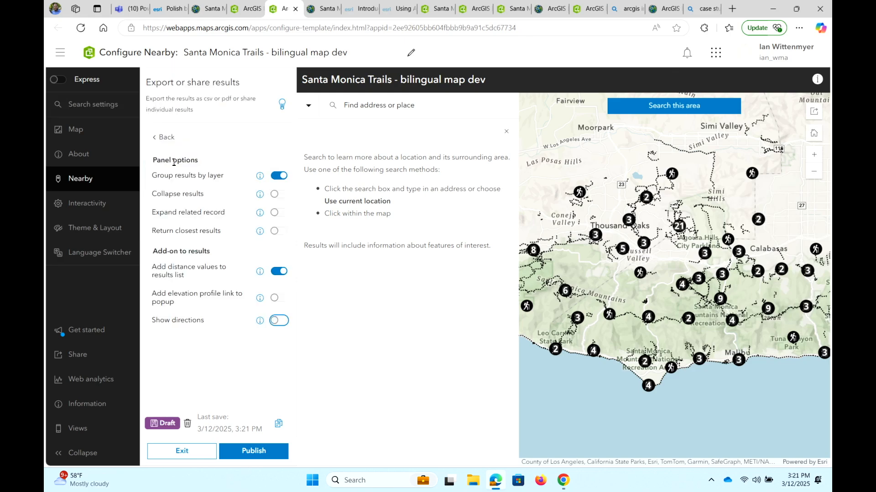
{"action": "left_click", "coordinate": [279, 322]}
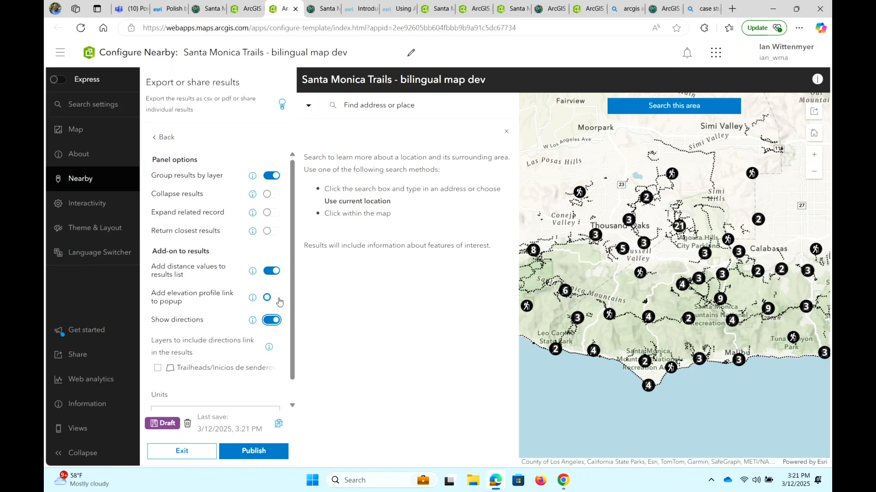
{"action": "left_click", "coordinate": [275, 300]}
- Enable the language switcher for the app and expand its widget in the map preview
{"action": "left_click", "coordinate": [86, 256]}
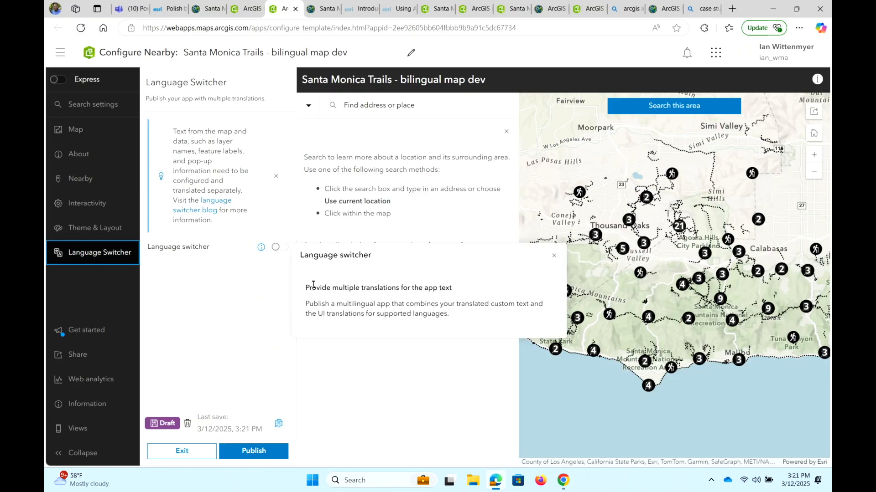
{"action": "left_click", "coordinate": [277, 248]}
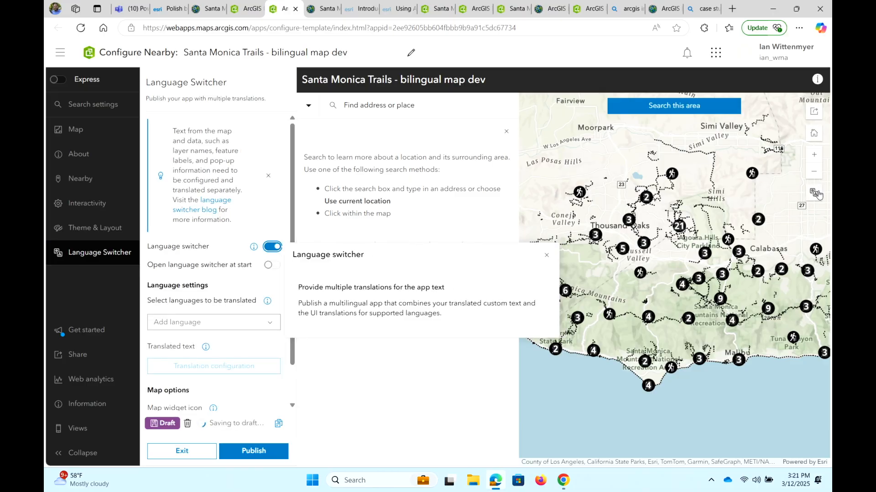
{"action": "left_click", "coordinate": [817, 195]}
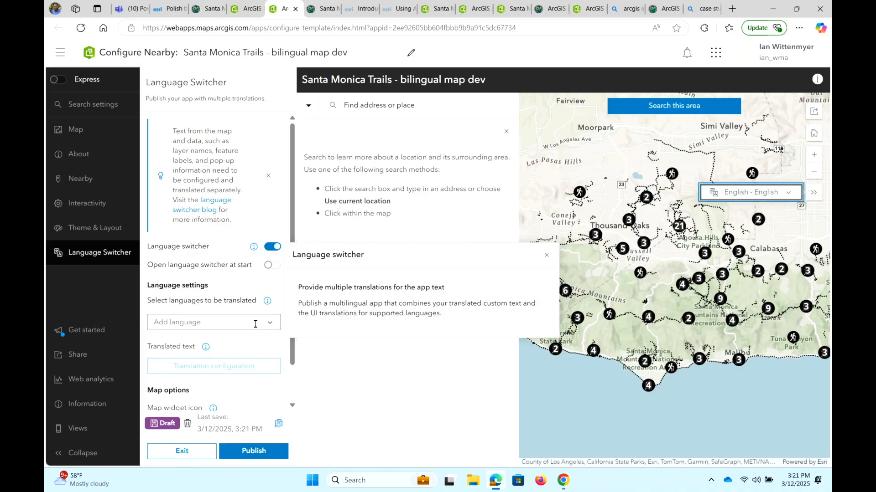
- Dismiss the language switcher help and add Spanish - Español as a language to be translated
{"action": "left_click", "coordinate": [551, 256]}
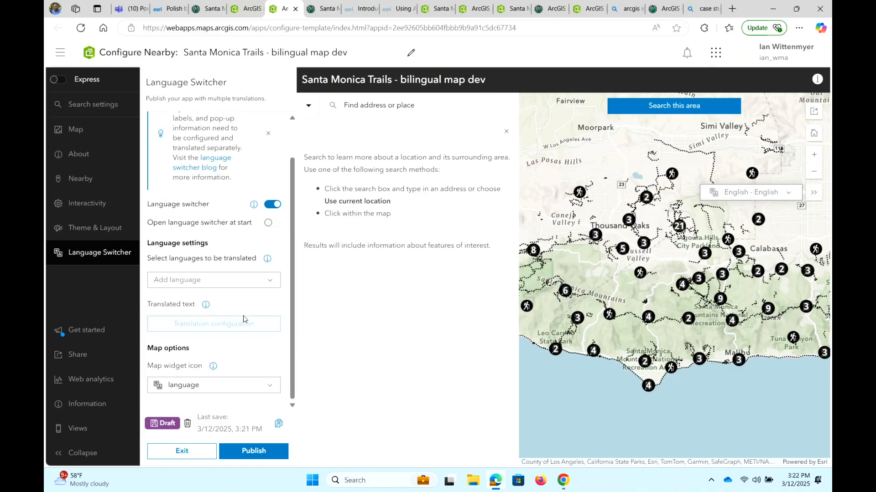
{"action": "left_click", "coordinate": [211, 286]}
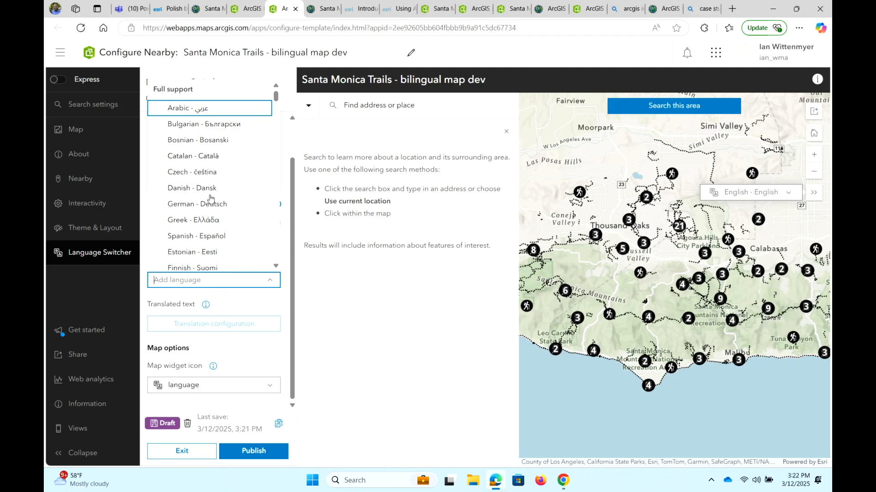
{"action": "left_click", "coordinate": [215, 235]}
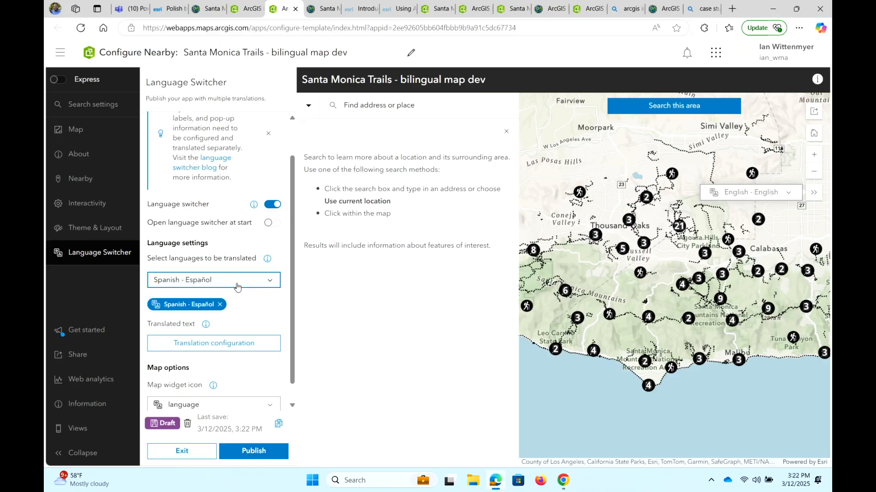
- Open the translation configuration and generate the Spanish - Español app text with the Translation assistant (Beta)
{"action": "scroll", "coordinate": [258, 310], "scroll_direction": "down", "scroll_amount": 1}
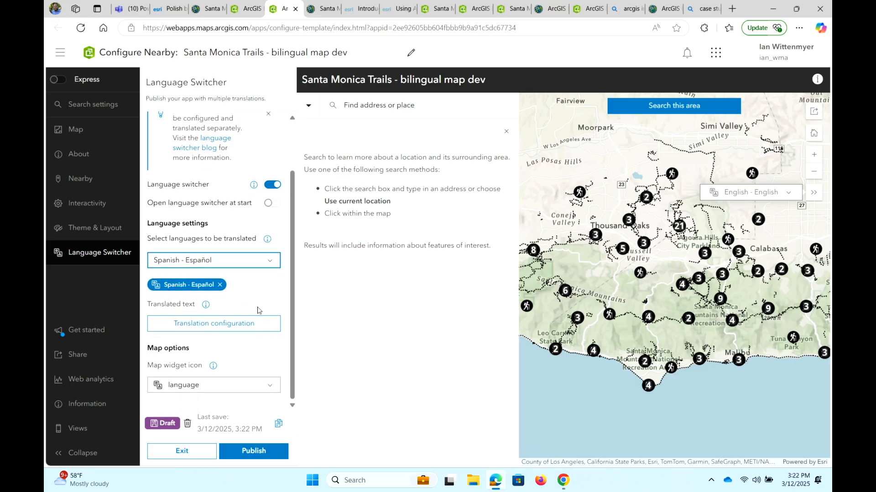
{"action": "left_click", "coordinate": [205, 327]}
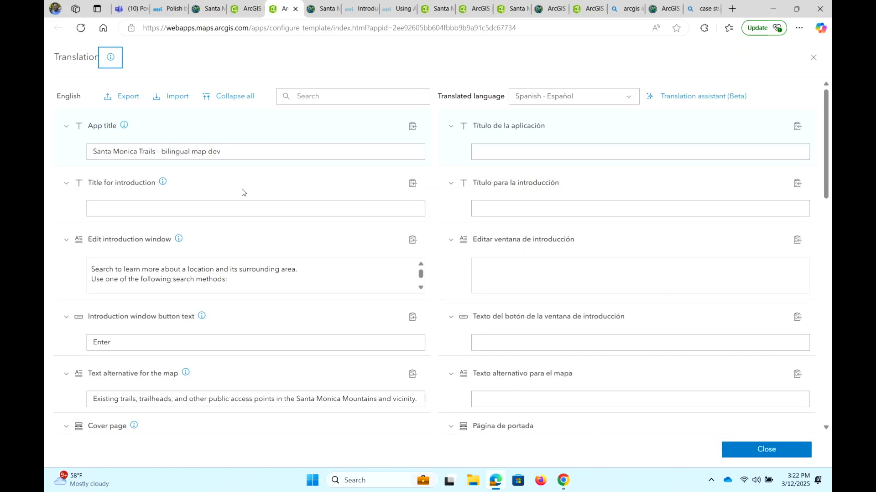
{"action": "triple_click", "coordinate": [221, 151]}
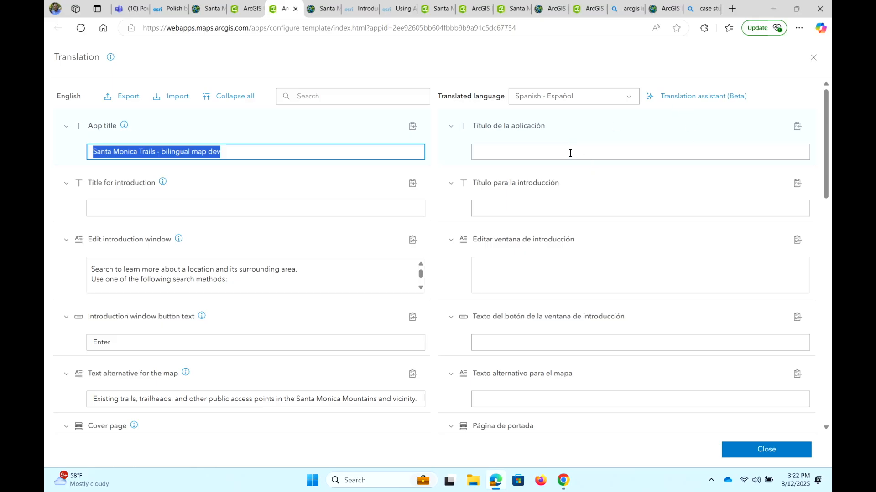
{"action": "left_click", "coordinate": [499, 150]}
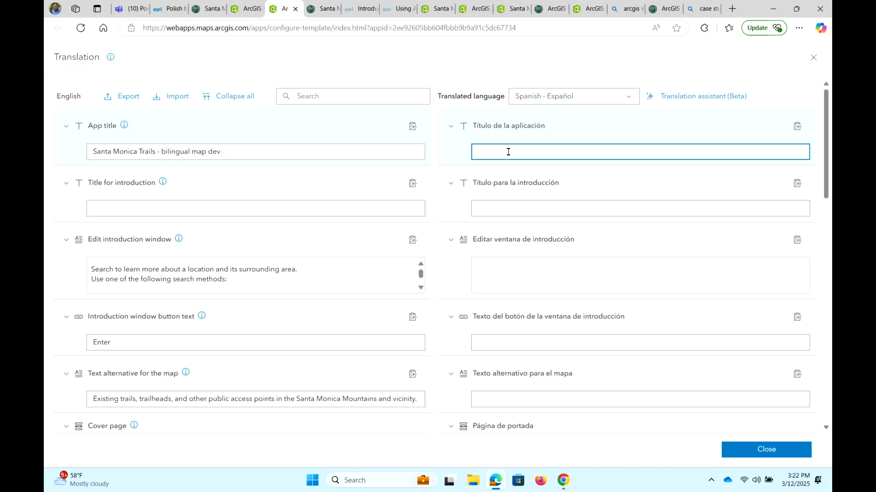
{"action": "left_click", "coordinate": [679, 103]}
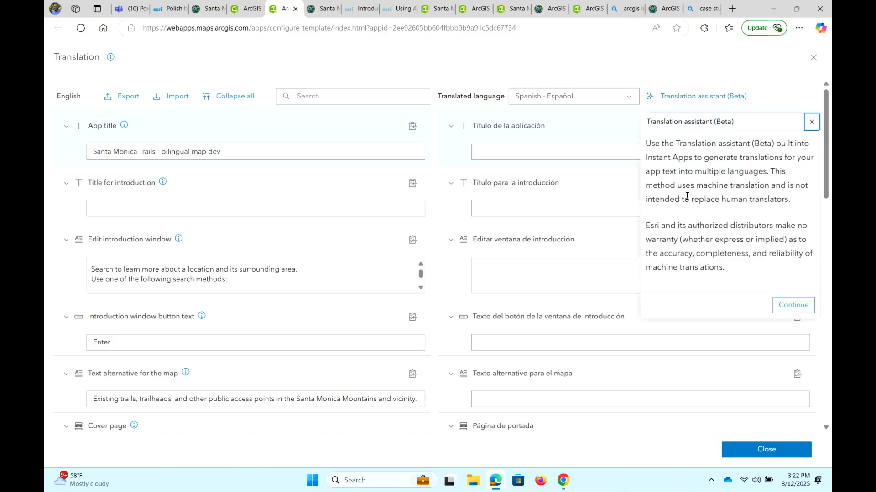
{"action": "left_click", "coordinate": [793, 306]}
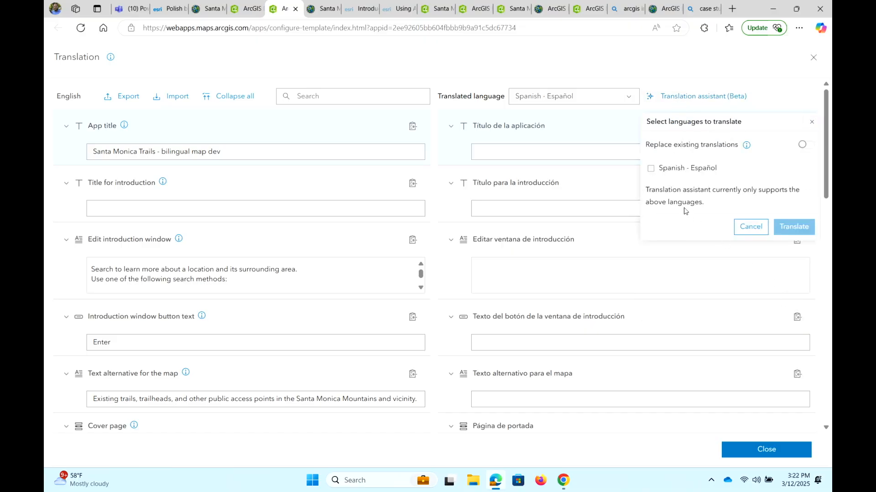
{"action": "left_click", "coordinate": [656, 169]}
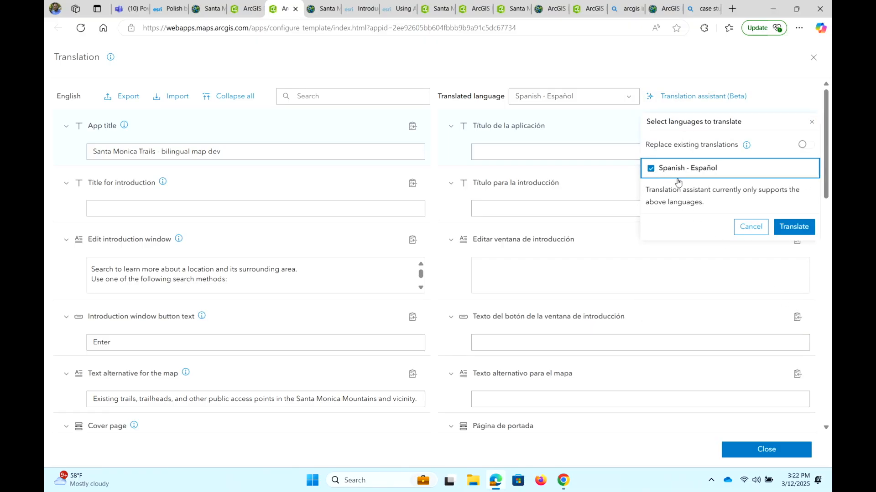
{"action": "left_click", "coordinate": [794, 229]}
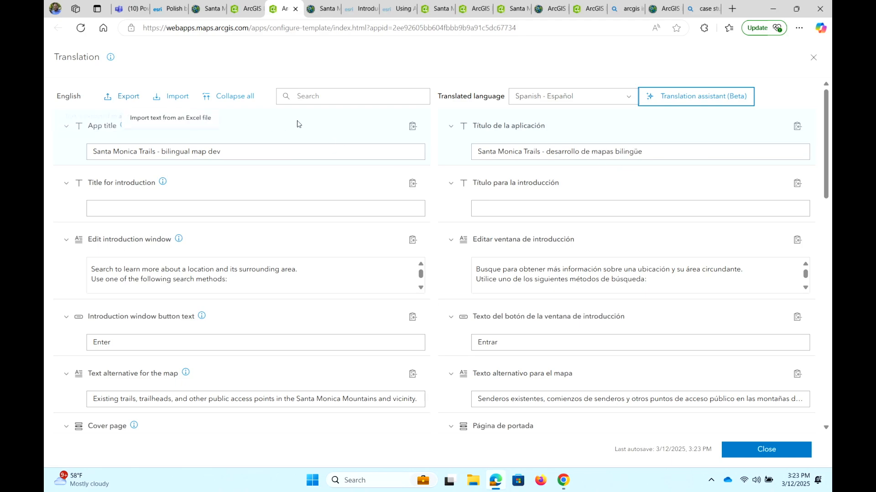
- Close the translation configuration and switch the app preview to Spanish - Español
{"action": "left_click", "coordinate": [766, 451]}
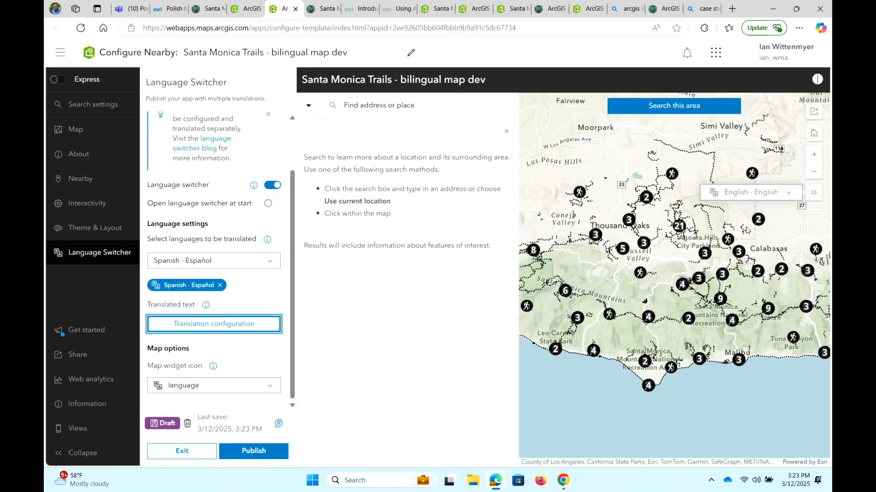
{"action": "left_click", "coordinate": [791, 201]}
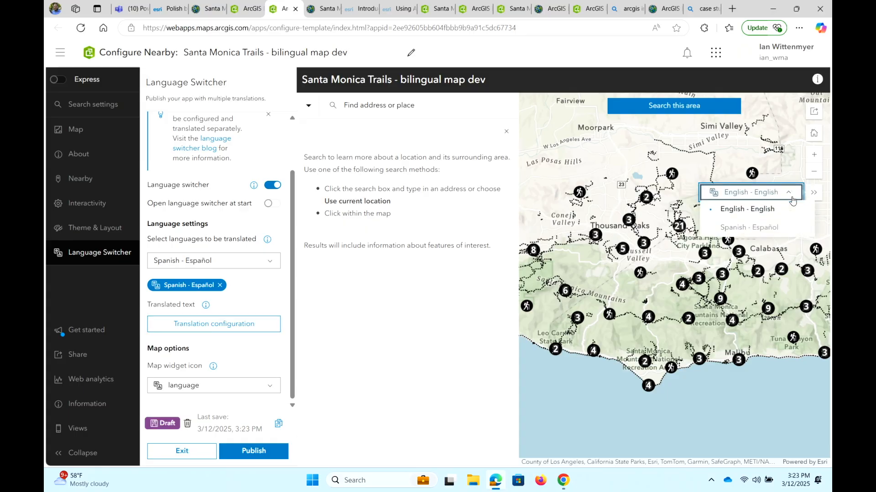
{"action": "left_click", "coordinate": [761, 229]}
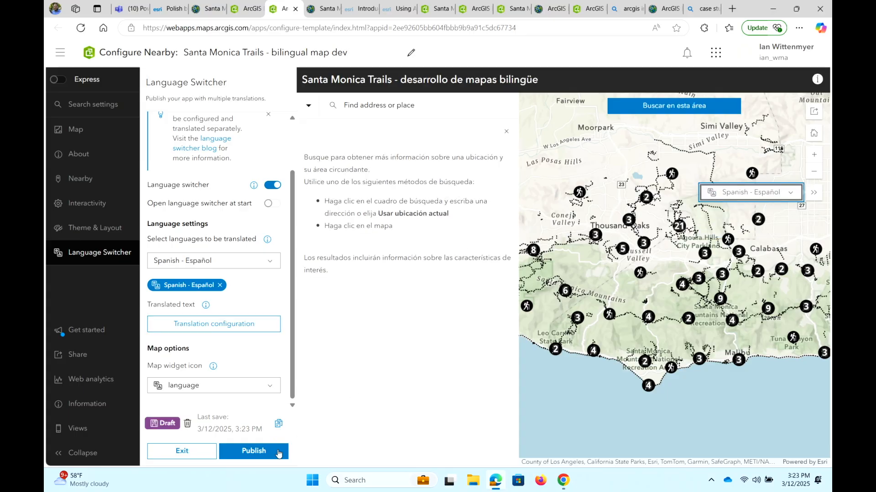
- Publish the Nearby app, authorizing the premium Route service, and launch the published app
{"action": "left_click", "coordinate": [249, 450]}
{"action": "left_click", "coordinate": [351, 423]}
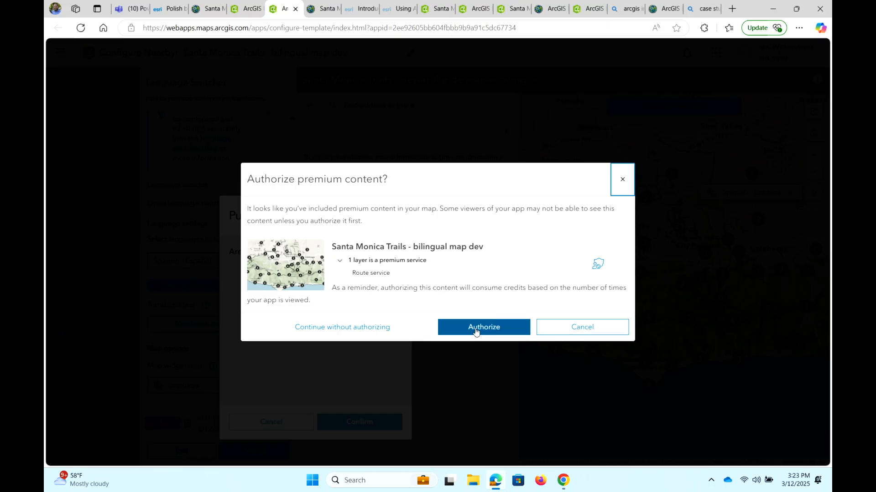
{"action": "left_click", "coordinate": [475, 330]}
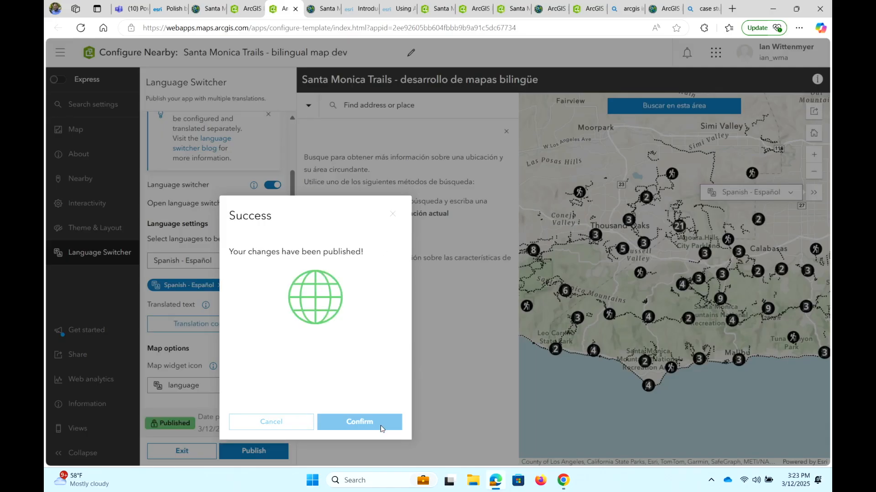
{"action": "left_click", "coordinate": [375, 422]}
{"action": "left_click", "coordinate": [373, 422]}
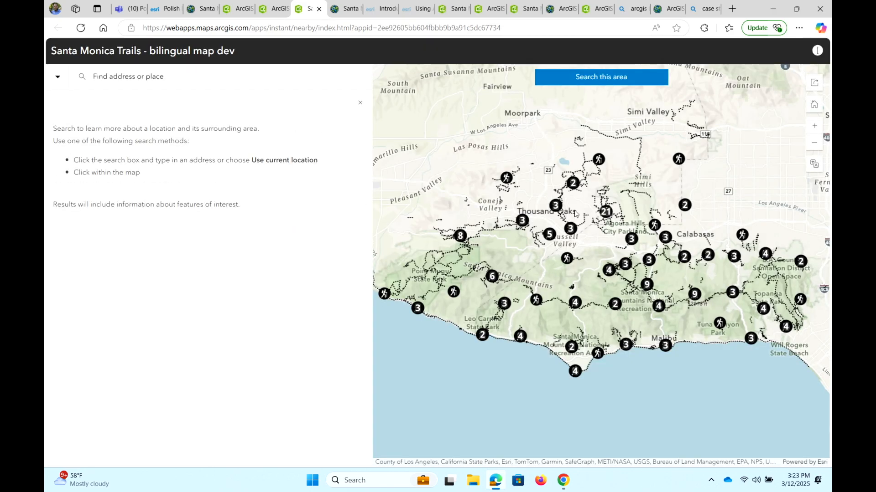
- Find features near a map location in the Oak Park area and expand the Trails/Sendero results
{"action": "scroll", "coordinate": [577, 214], "scroll_direction": "up", "scroll_amount": 3}
{"action": "left_click", "coordinate": [634, 251]}
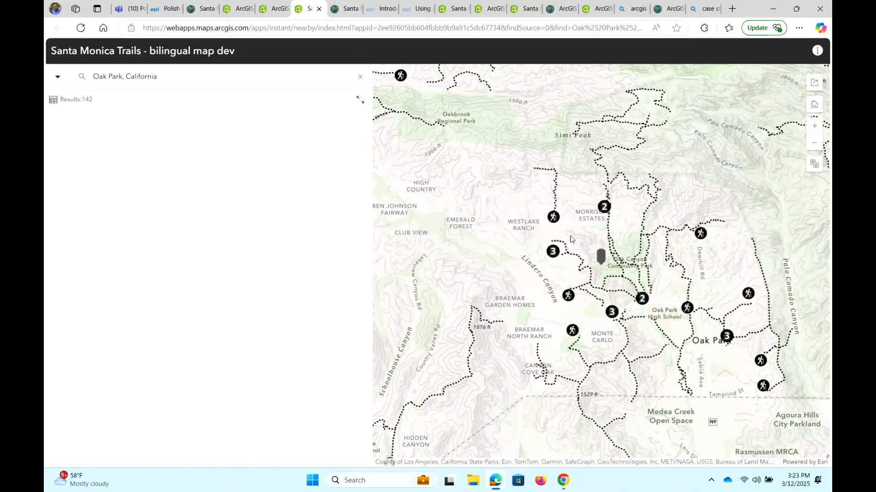
{"action": "left_click", "coordinate": [157, 159]}
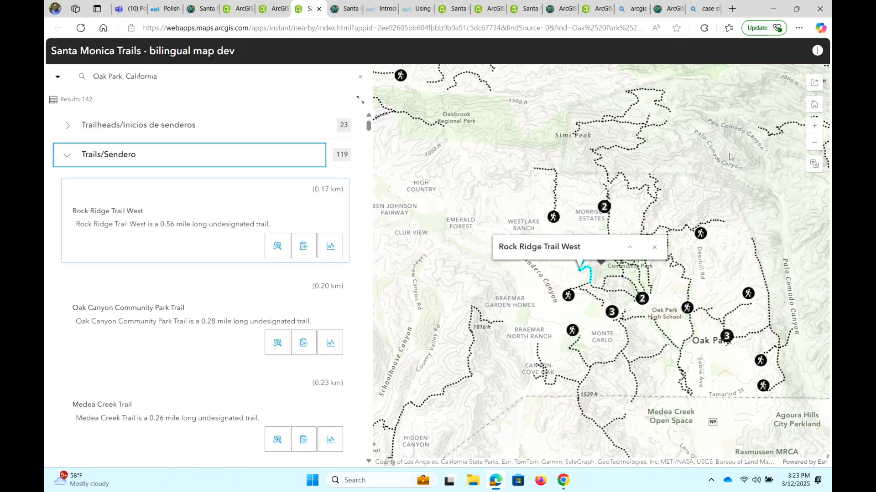
- Expand the language switcher in the published app and change the language to Spanish - Español
{"action": "left_click", "coordinate": [812, 165]}
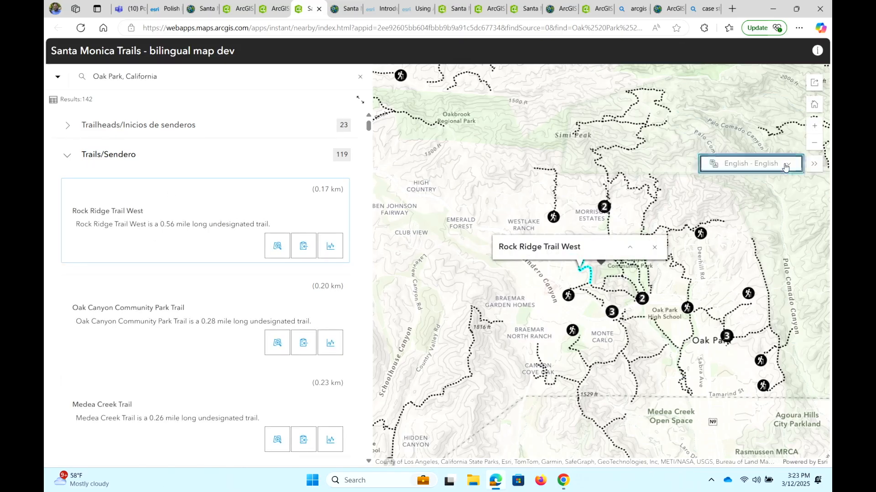
{"action": "left_click", "coordinate": [785, 164]}
{"action": "left_click", "coordinate": [757, 204]}
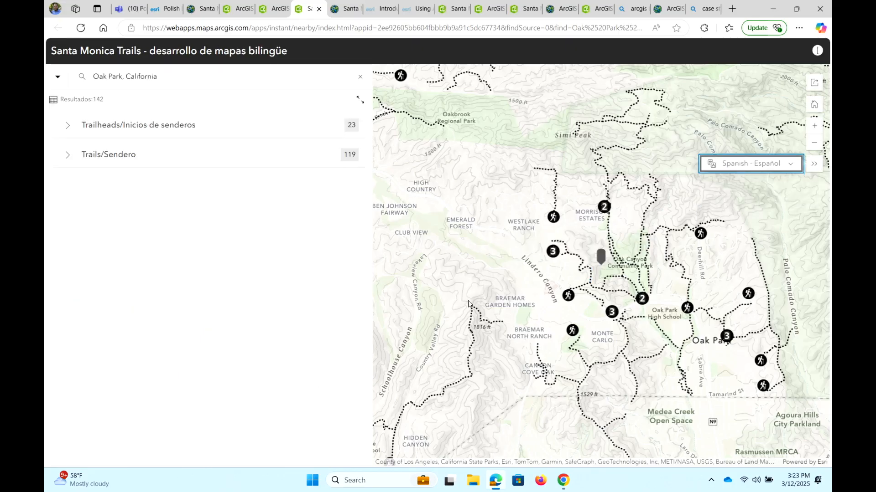
- Expand the Trails/Sendero results, highlight the Spanish description of Rock Ridge Trail West and show that trail's elevation profile
{"action": "left_click", "coordinate": [128, 160]}
{"action": "mouse_move", "coordinate": [173, 225]}
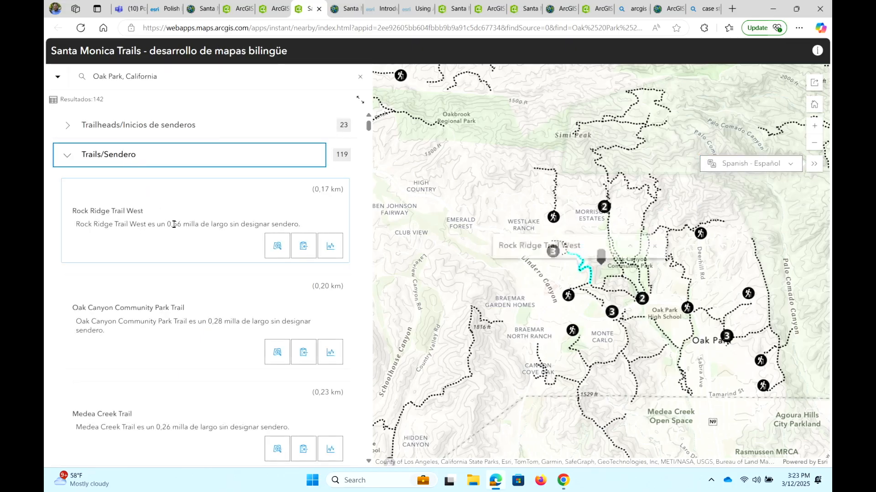
{"action": "left_click_drag", "start_coordinate": [77, 226], "coordinate": [215, 237]}
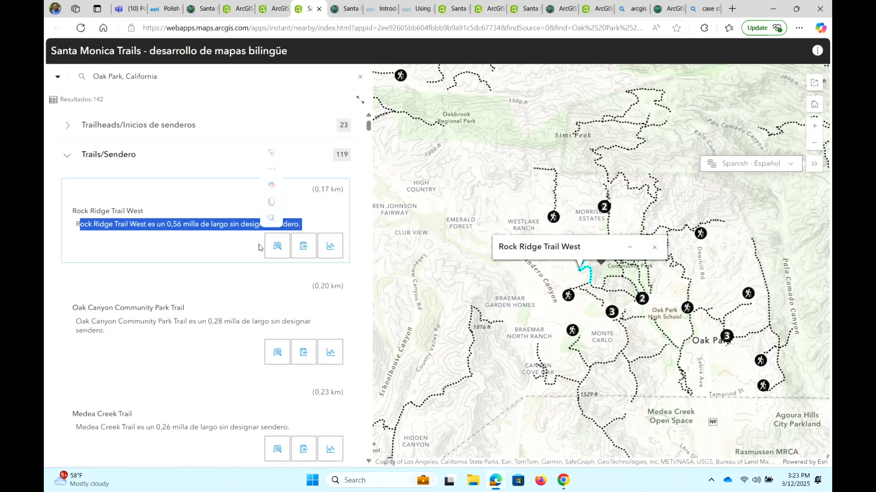
{"action": "left_click", "coordinate": [331, 250]}
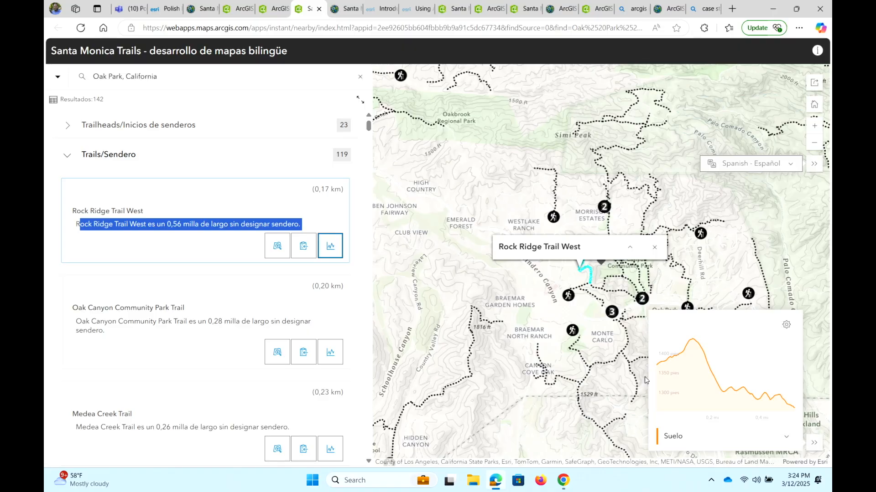
- Copy the share link for Rock Ridge Trail West, open it in a new browser tab and expand the Trails/Sendero results
{"action": "left_click", "coordinate": [303, 250]}
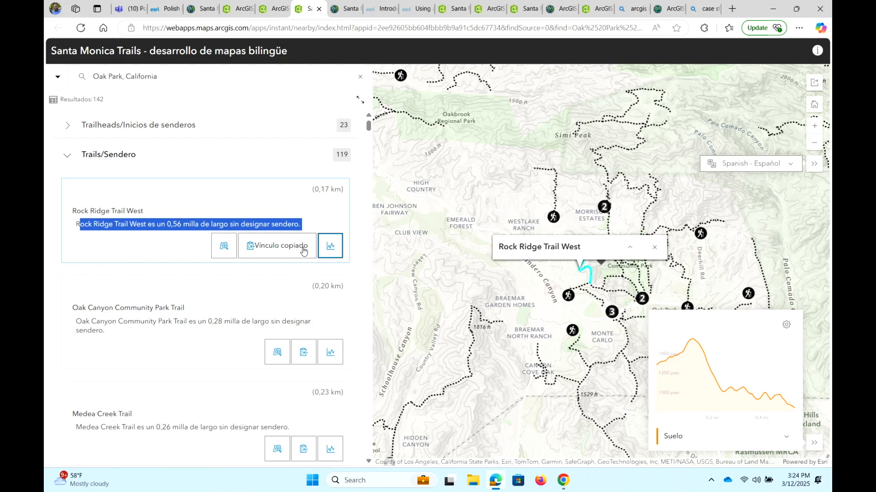
{"action": "left_click", "coordinate": [729, 10]}
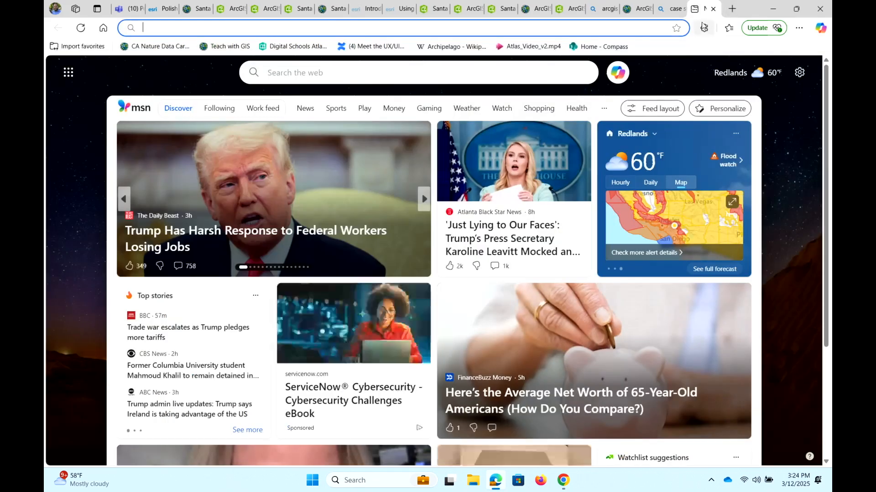
{"action": "type", "text": "https://arcg.is/1fLBL0"}
{"action": "key", "text": "Return"}
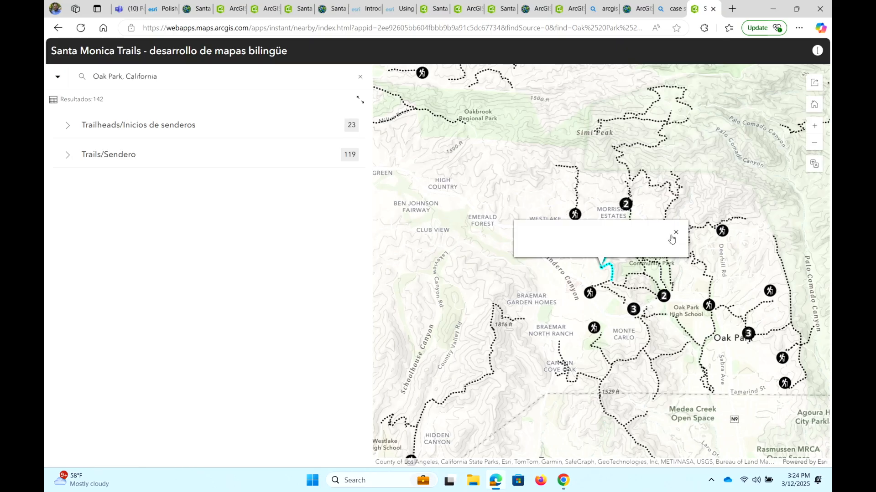
{"action": "left_click", "coordinate": [127, 164]}
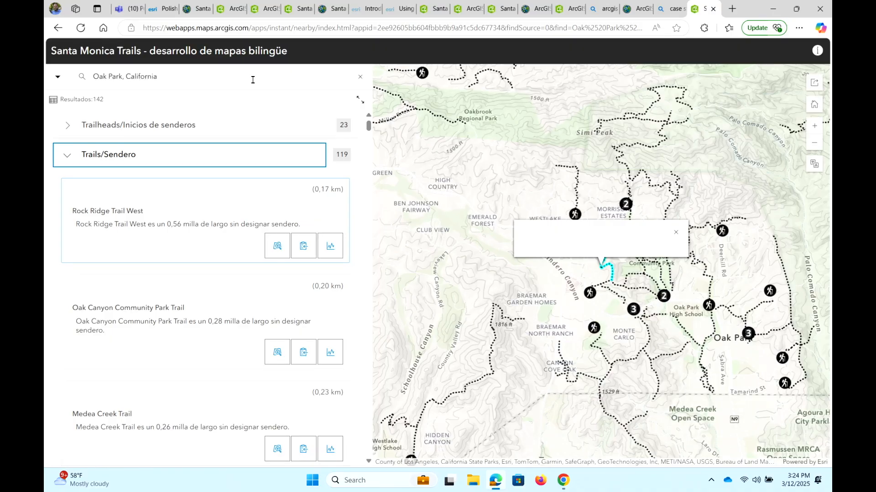
- Switch to the Teams presentation and advance from the multi-lingual app title slide to "Types of text in Instant Apps"
{"action": "key", "text": "super+Tab"}
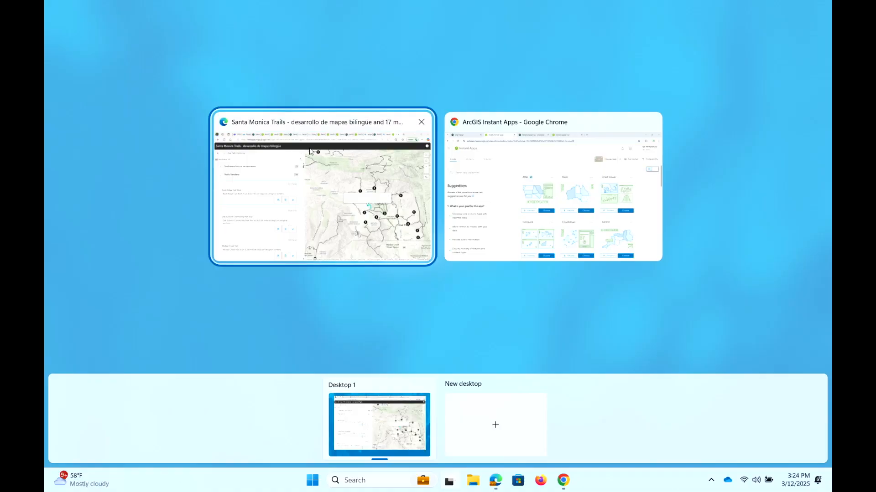
{"action": "left_click", "coordinate": [309, 151]}
{"action": "left_click", "coordinate": [127, 9]}
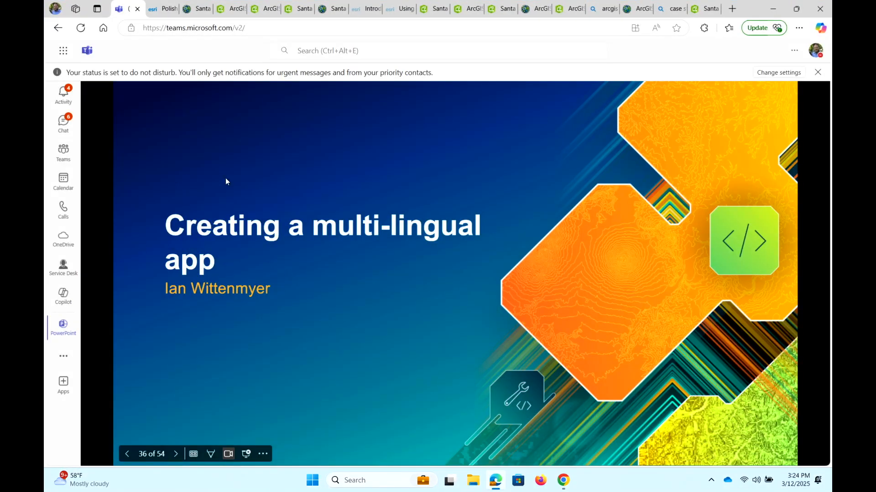
{"action": "key", "text": "Right"}
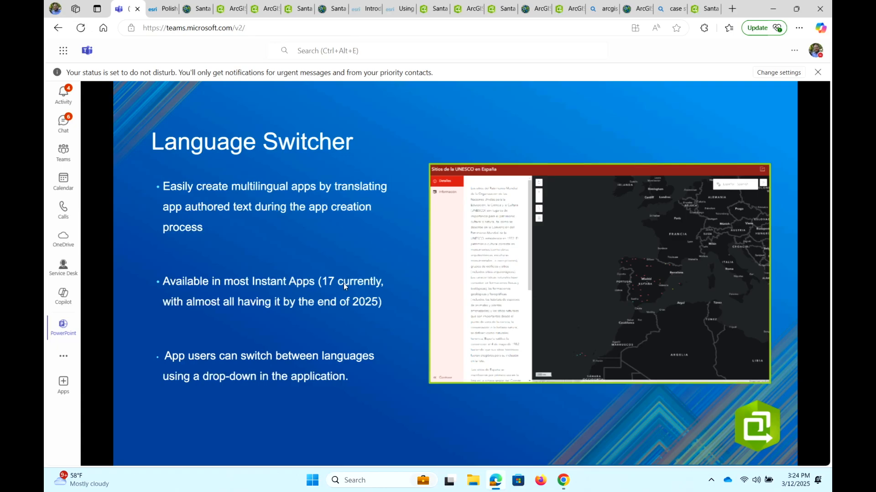
{"action": "key", "text": "Right"}
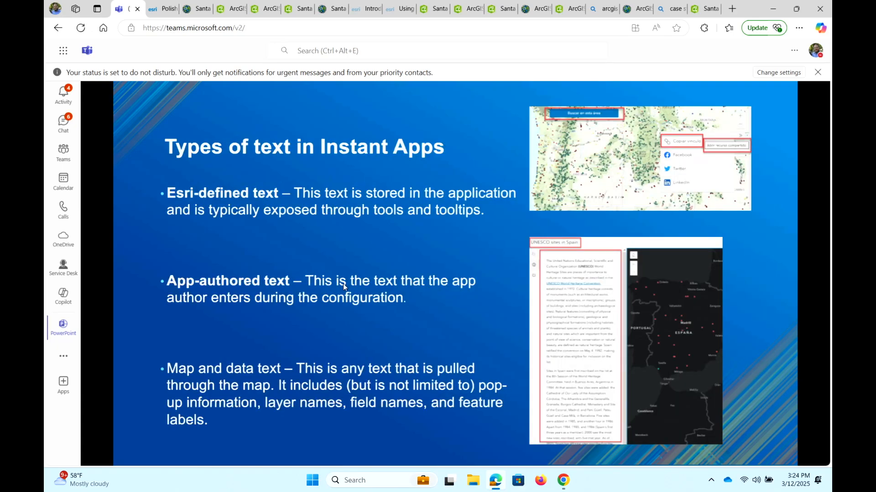